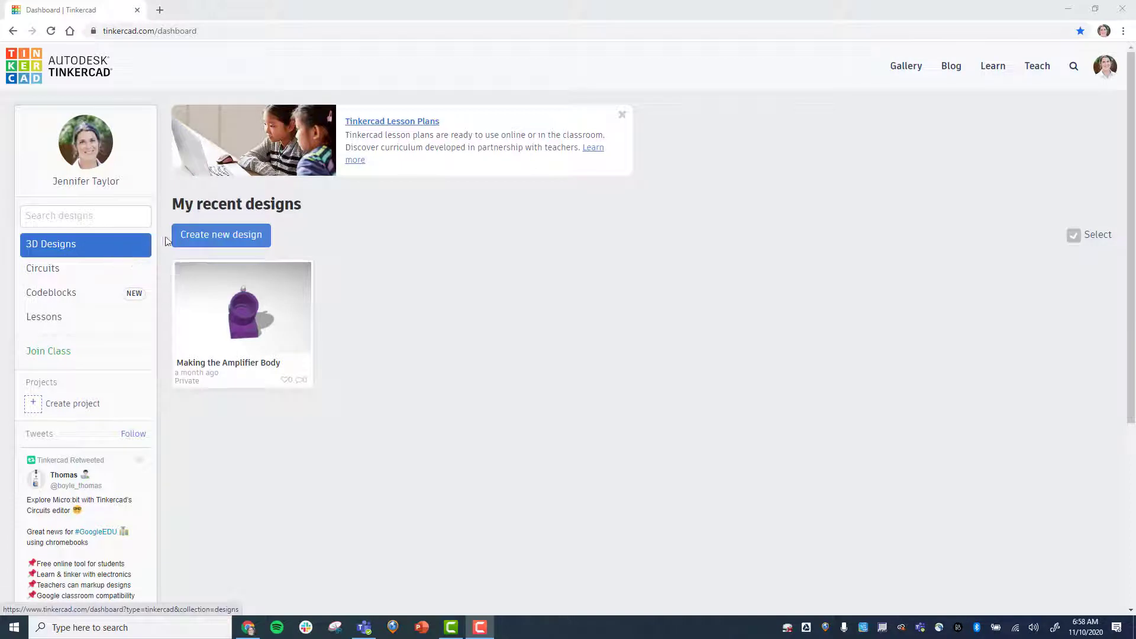
Create a new 3D design and rename it Keychain Project.
left_click(229, 235)
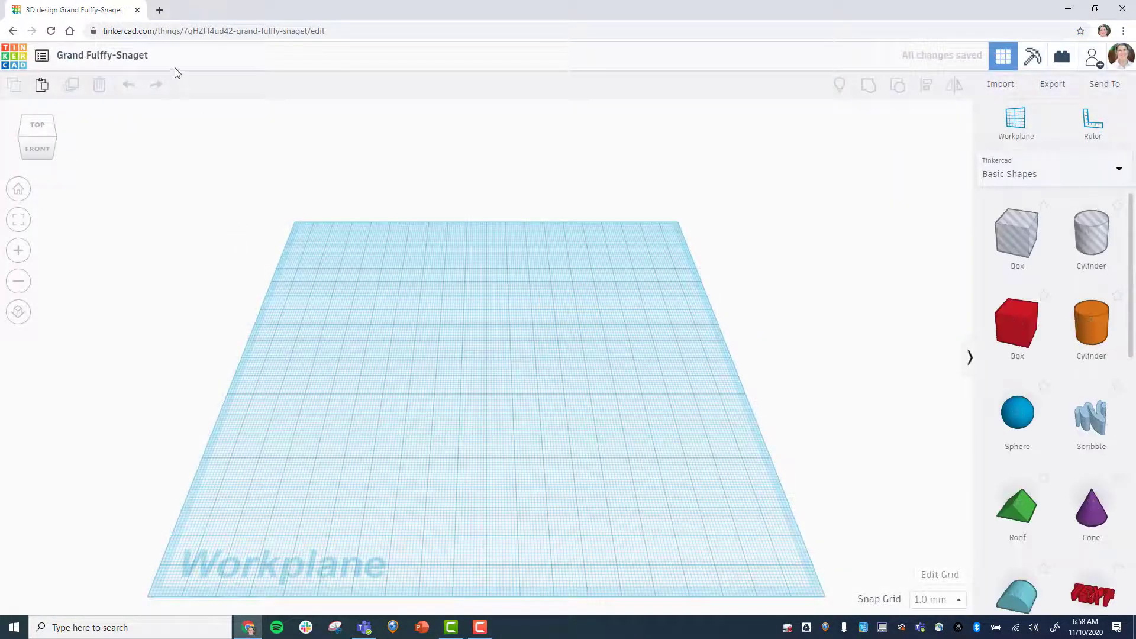
left_click(144, 56)
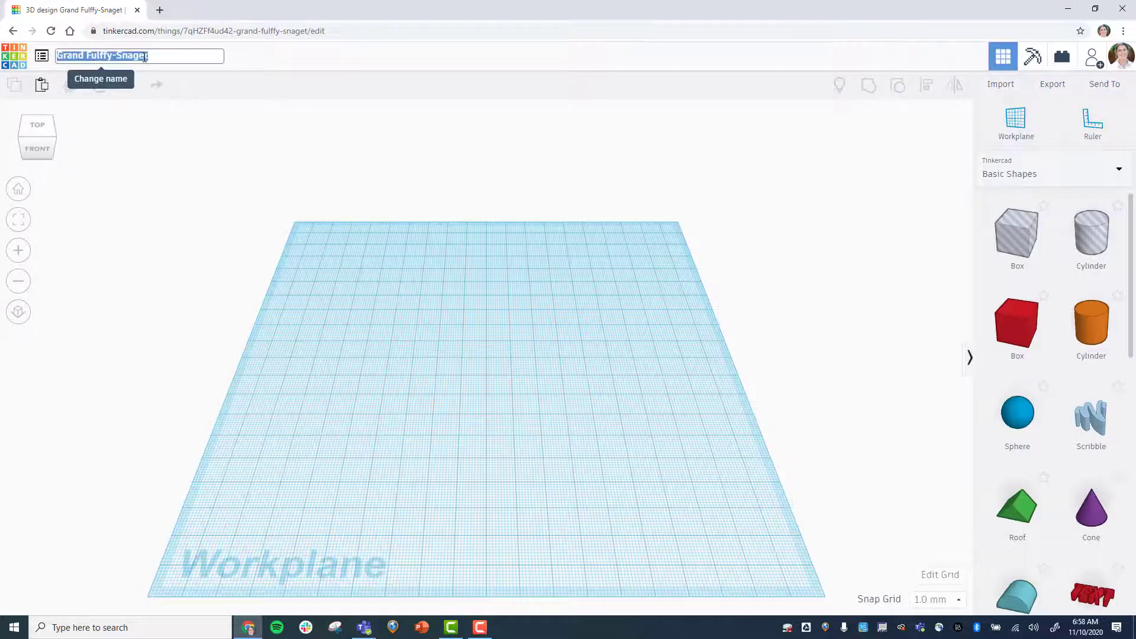
type("Ke")
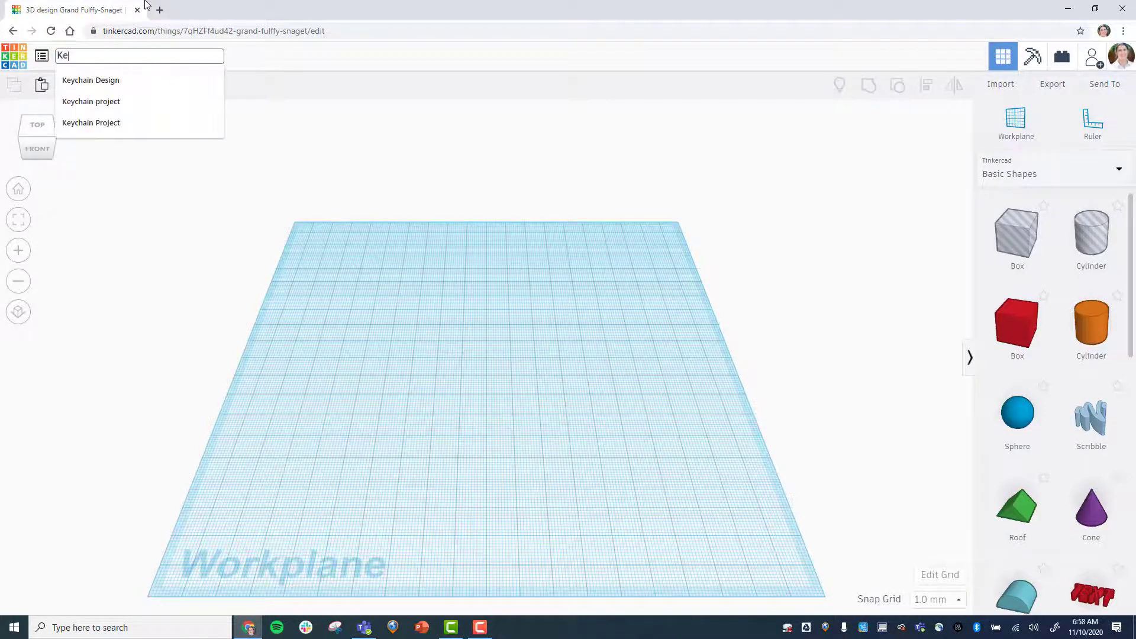
type("ychain Project")
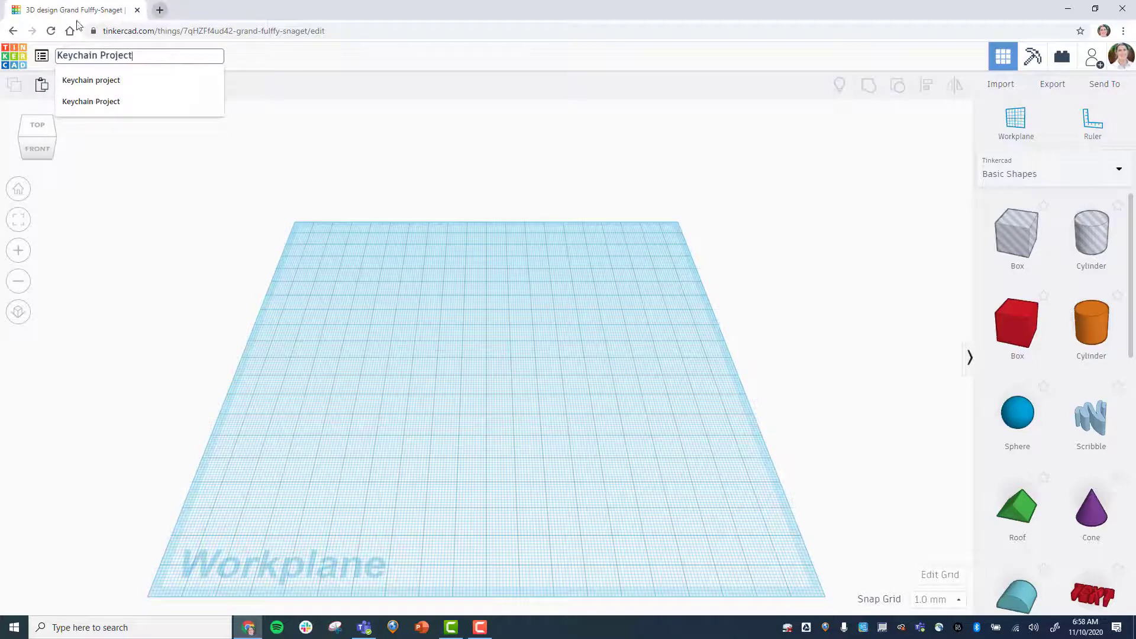
left_click(342, 167)
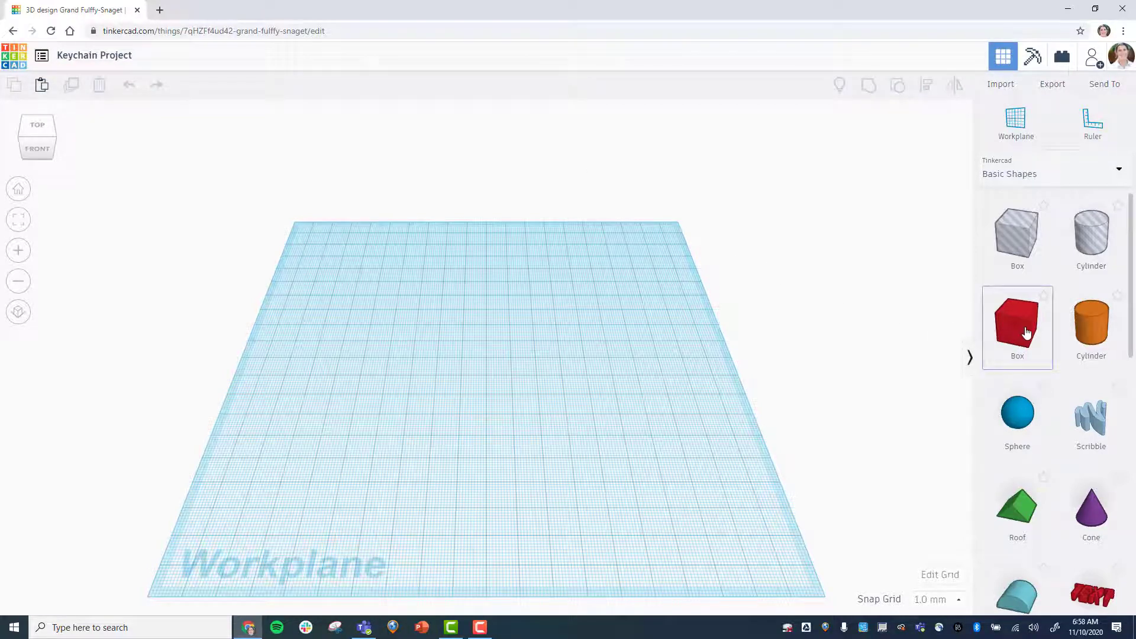
Place a red box on the workplane and size it 50 mm by 30 mm and 5 mm tall.
left_click_drag(1026, 332, 378, 350)
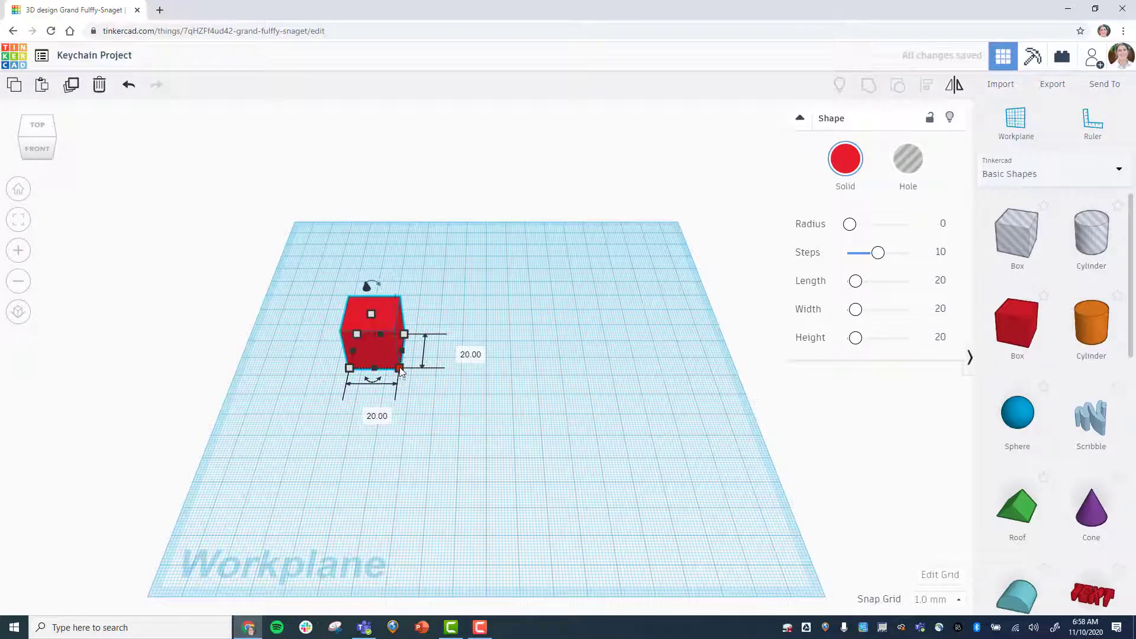
left_click(461, 350)
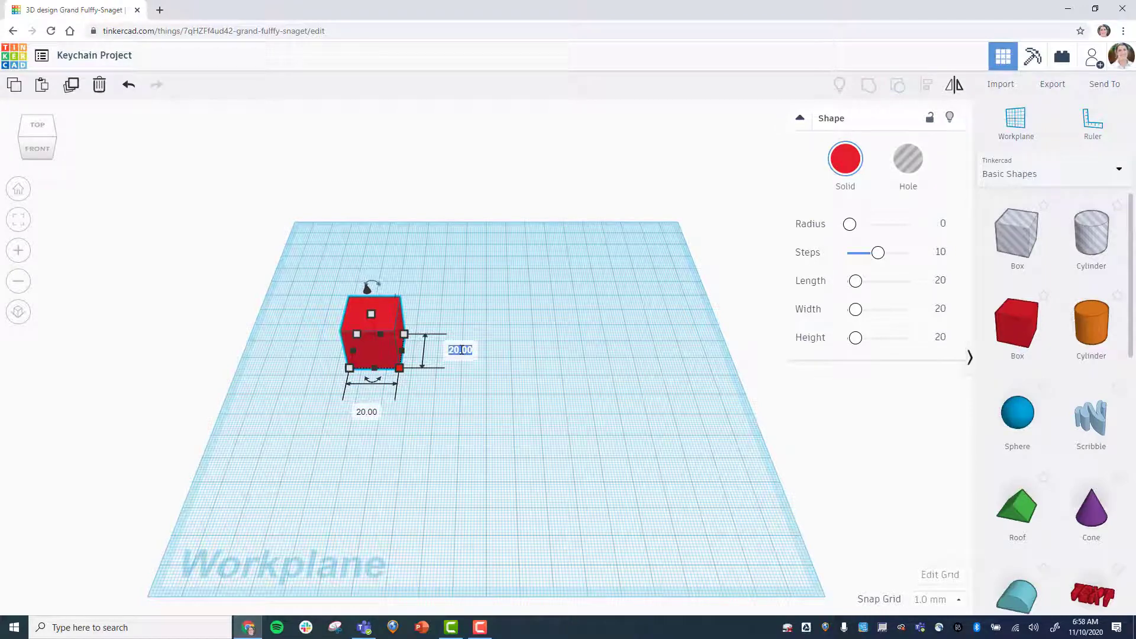
type("30")
key("Return")
left_click(359, 432)
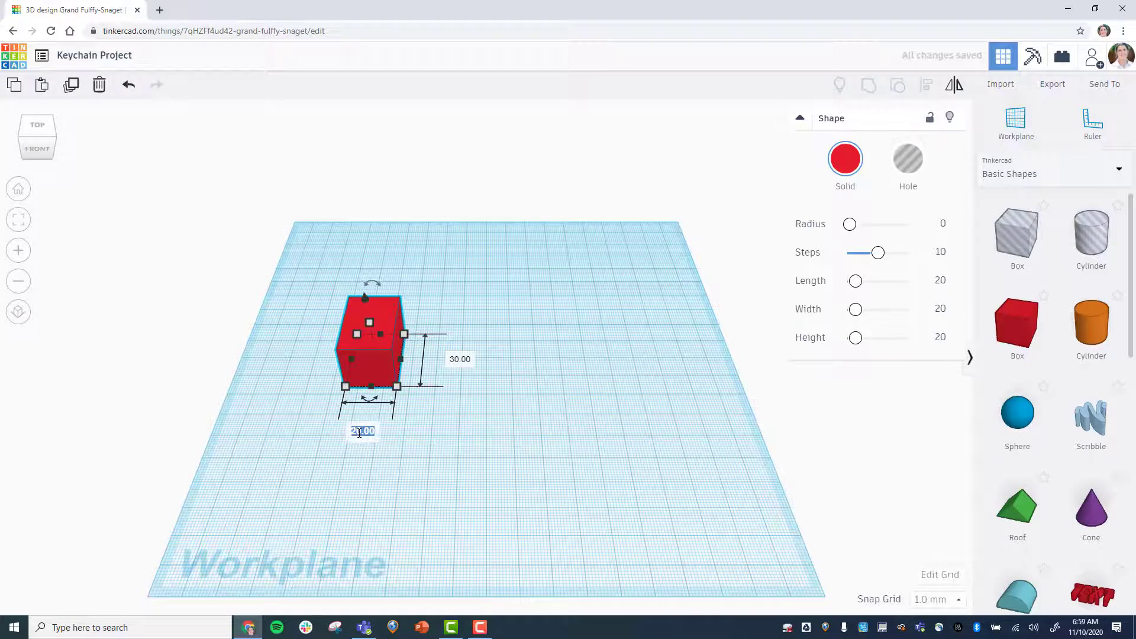
type("50")
key("Return")
mouse_move(409, 321)
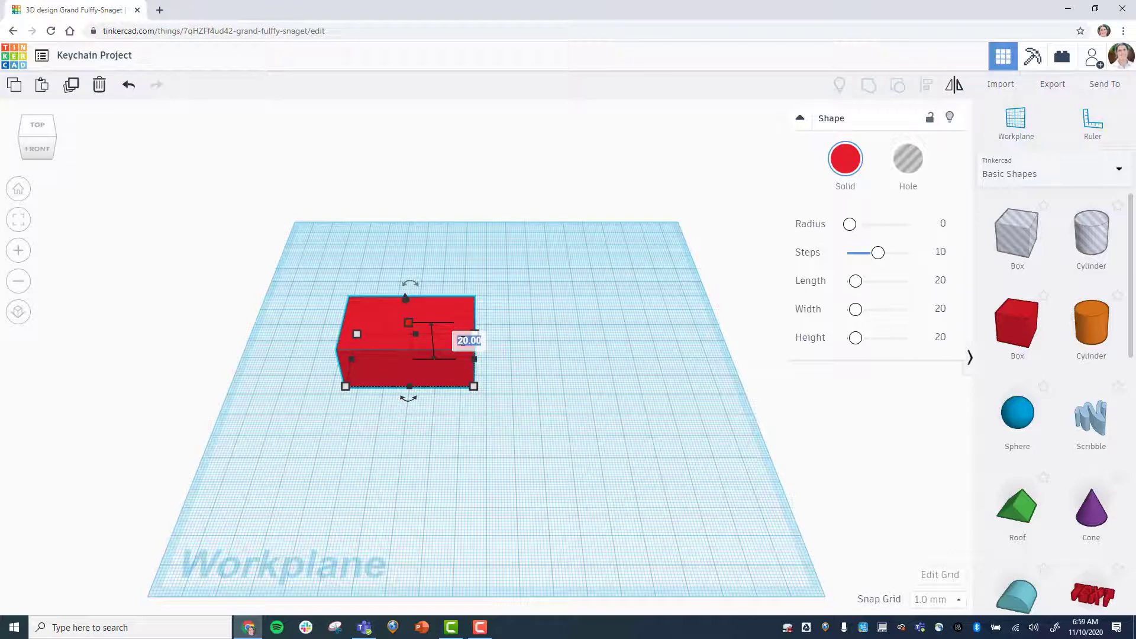
type("5")
key("Return")
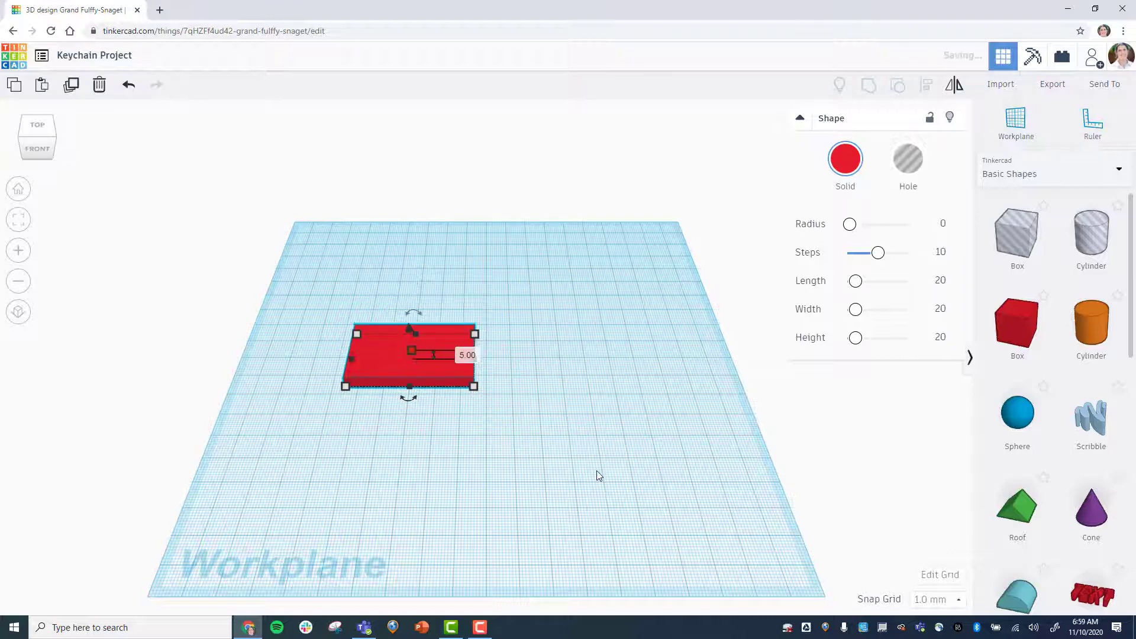
left_click(306, 479)
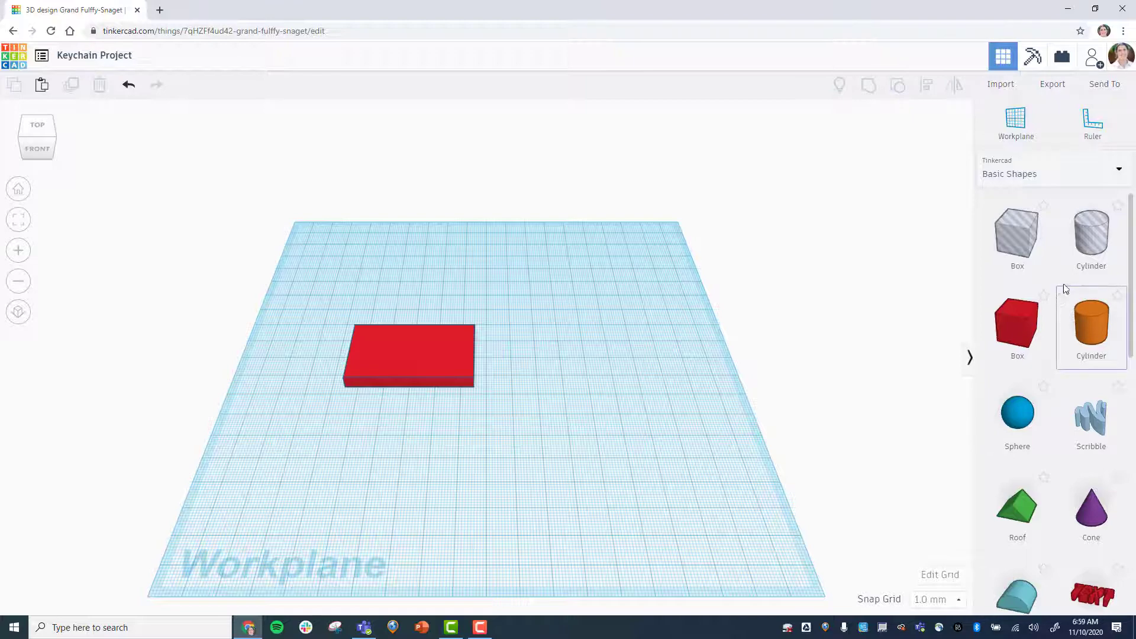
Add a tube to the workplane and size it 30 mm by 30 mm and 5 mm tall.
scroll(1063, 285, "down", 3)
scroll(1065, 284, "down", 10)
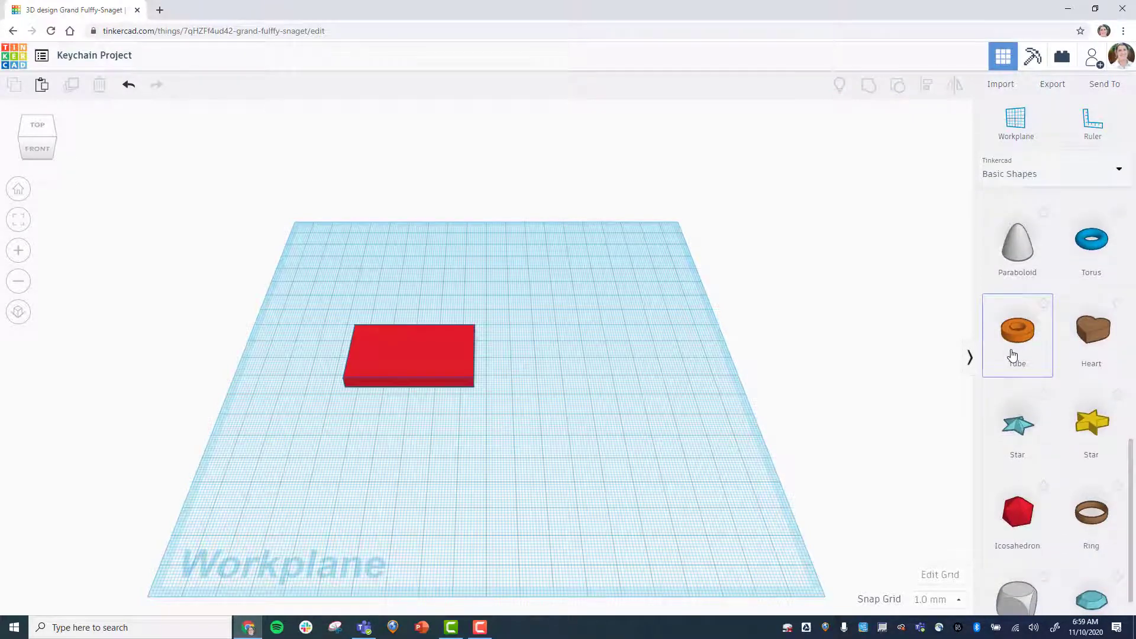
left_click_drag(1008, 354, 615, 398)
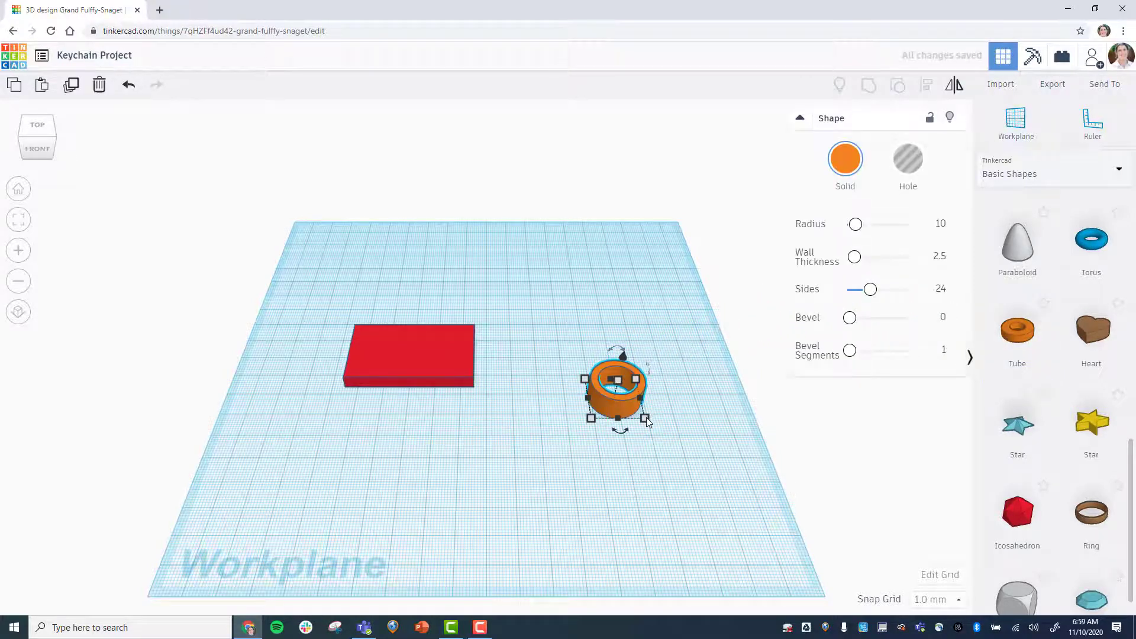
left_click(700, 396)
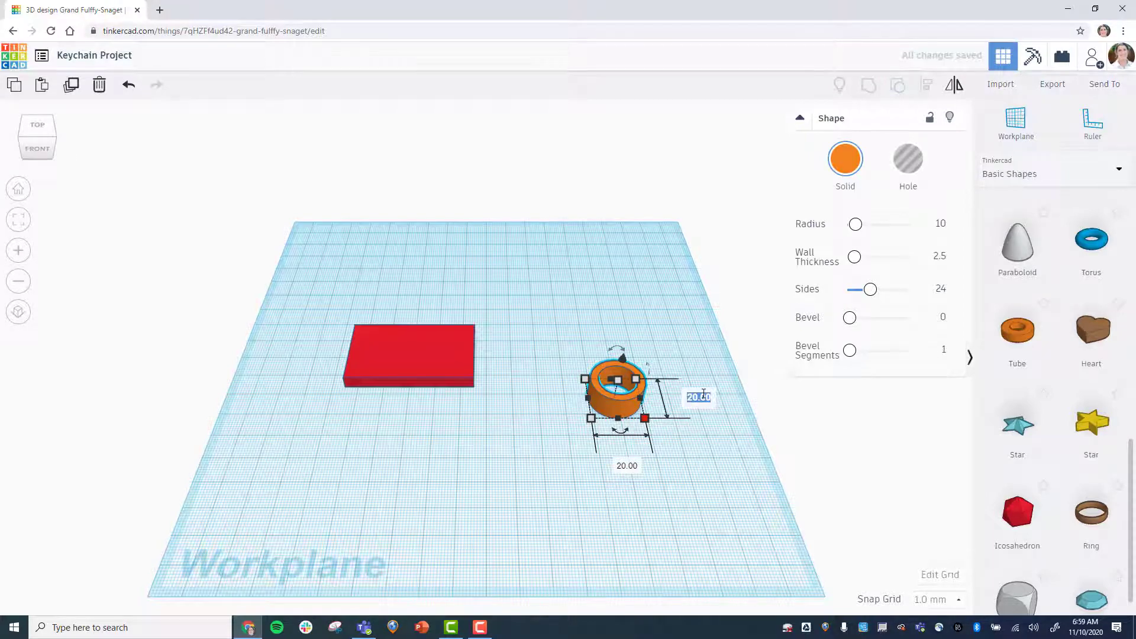
type("30")
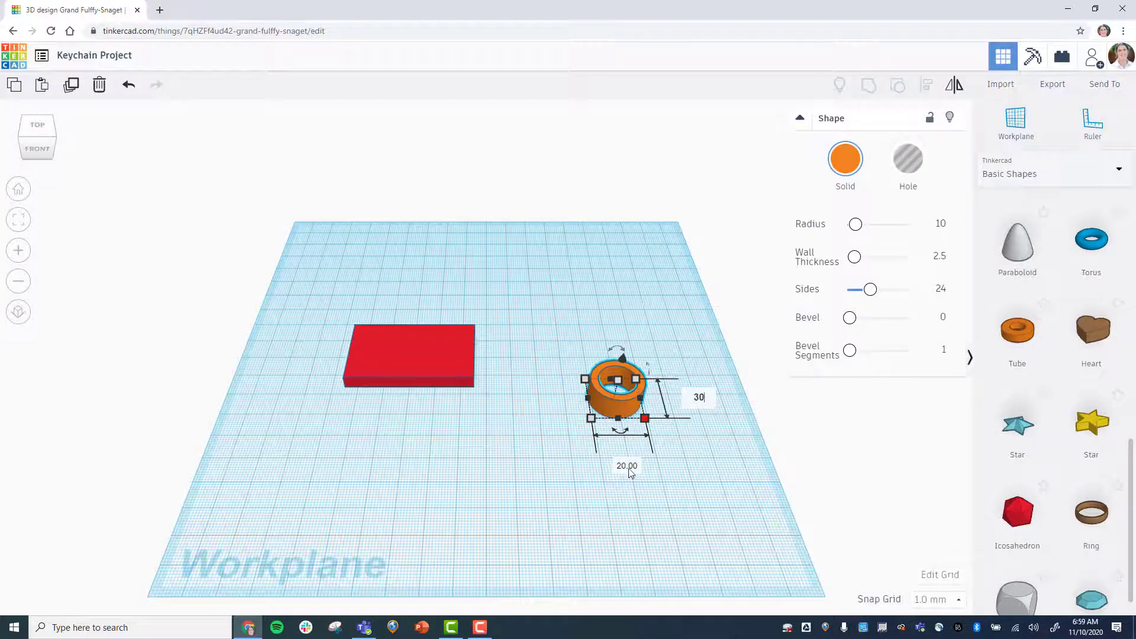
key("Tab")
type("30")
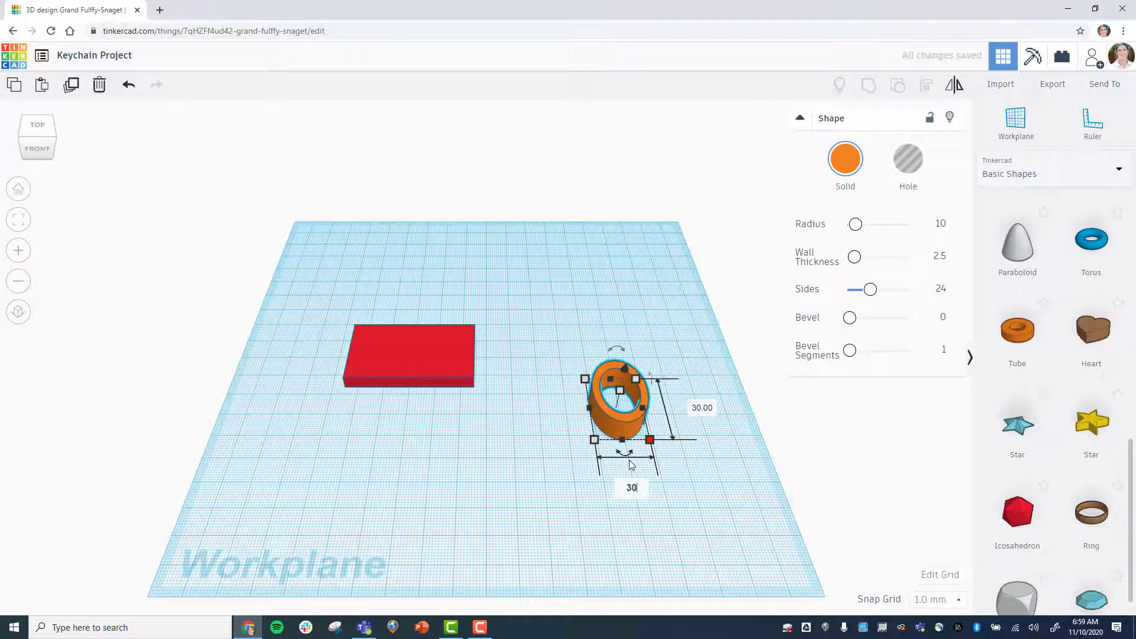
key("Return")
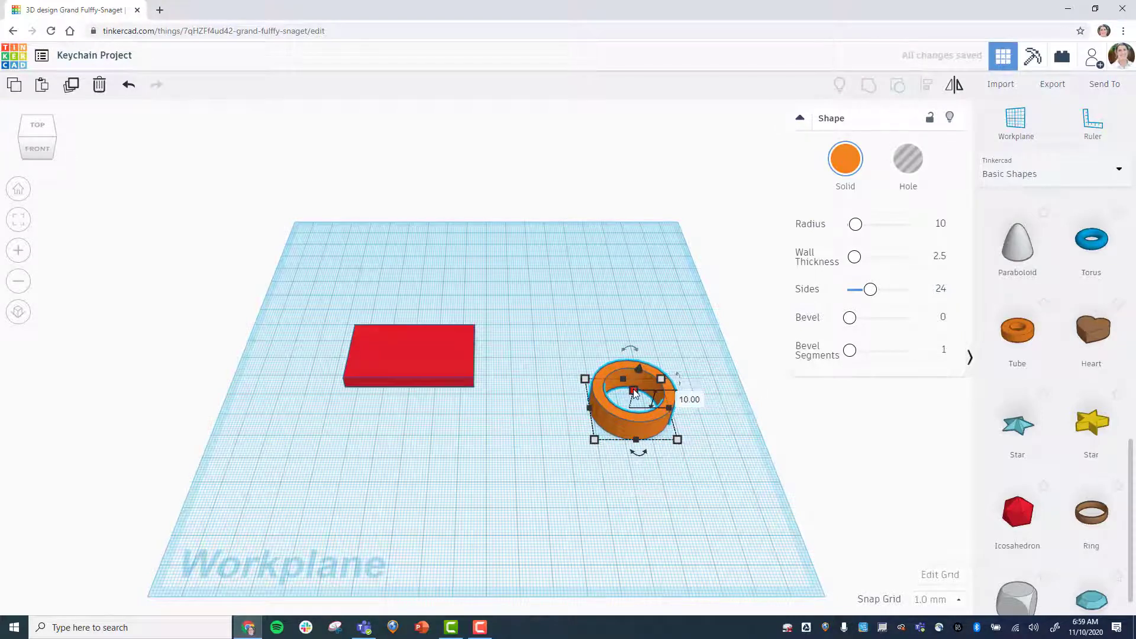
left_click(689, 399)
type("5")
key("Return")
left_click(658, 501)
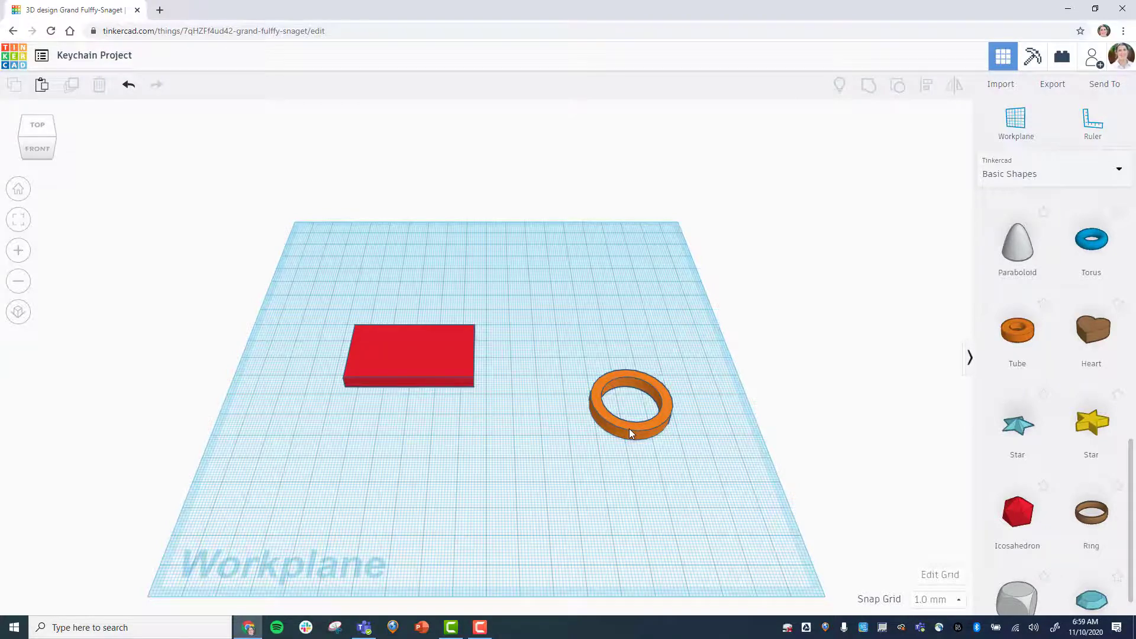
Move the tube onto the box's right end and, from the top view, centre-align the tube and box.
left_click_drag(630, 429, 468, 375)
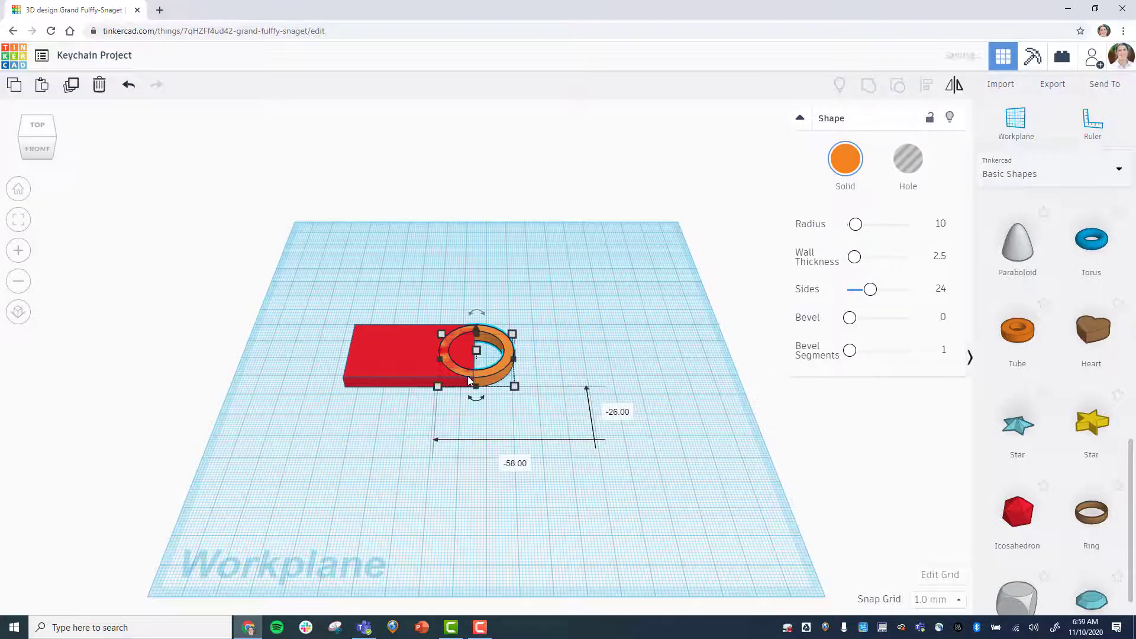
left_click(587, 533)
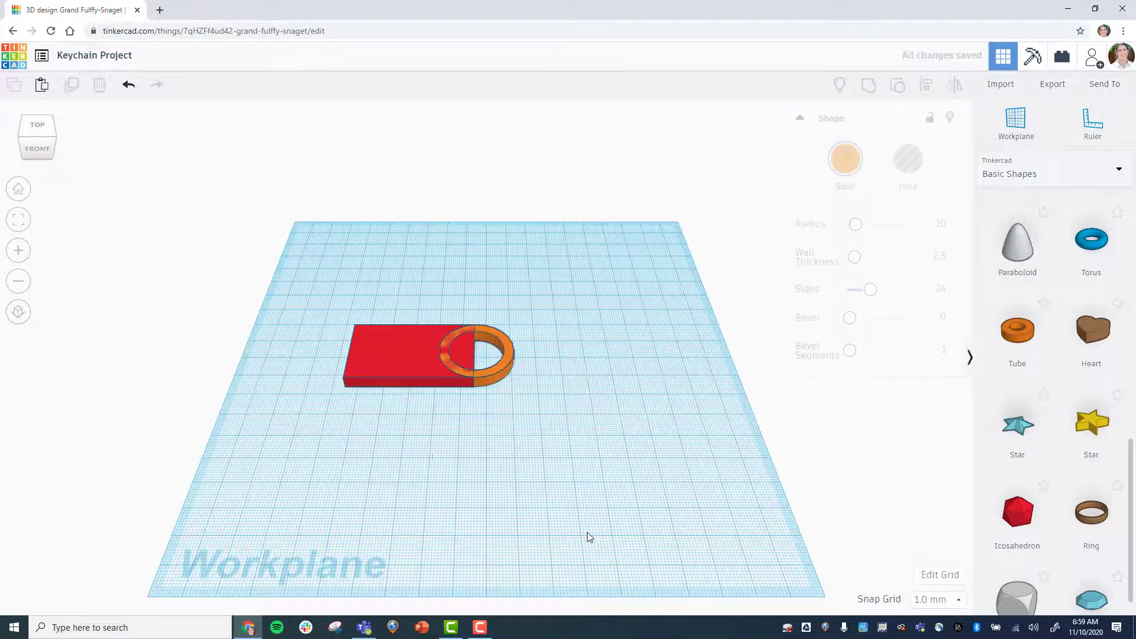
left_click(39, 126)
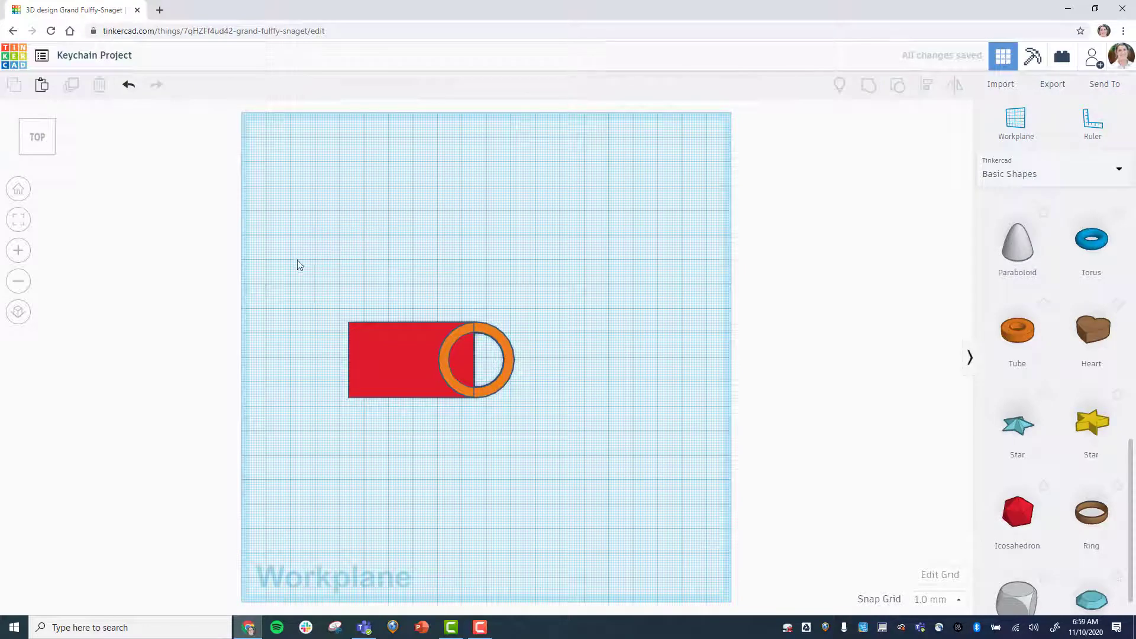
left_click_drag(296, 260, 559, 439)
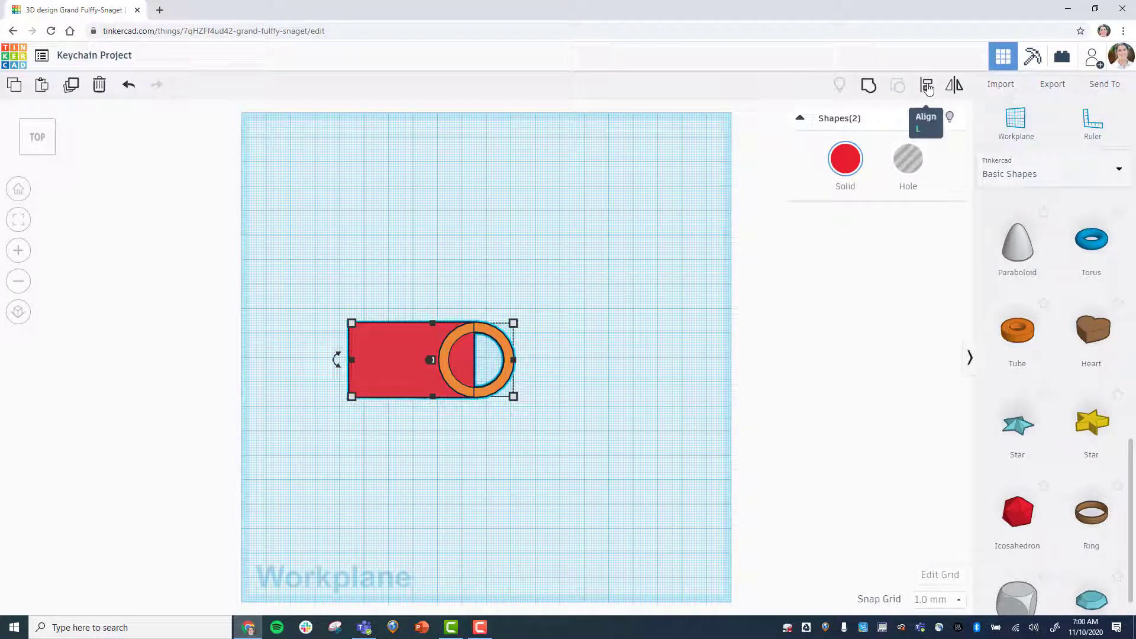
left_click(927, 86)
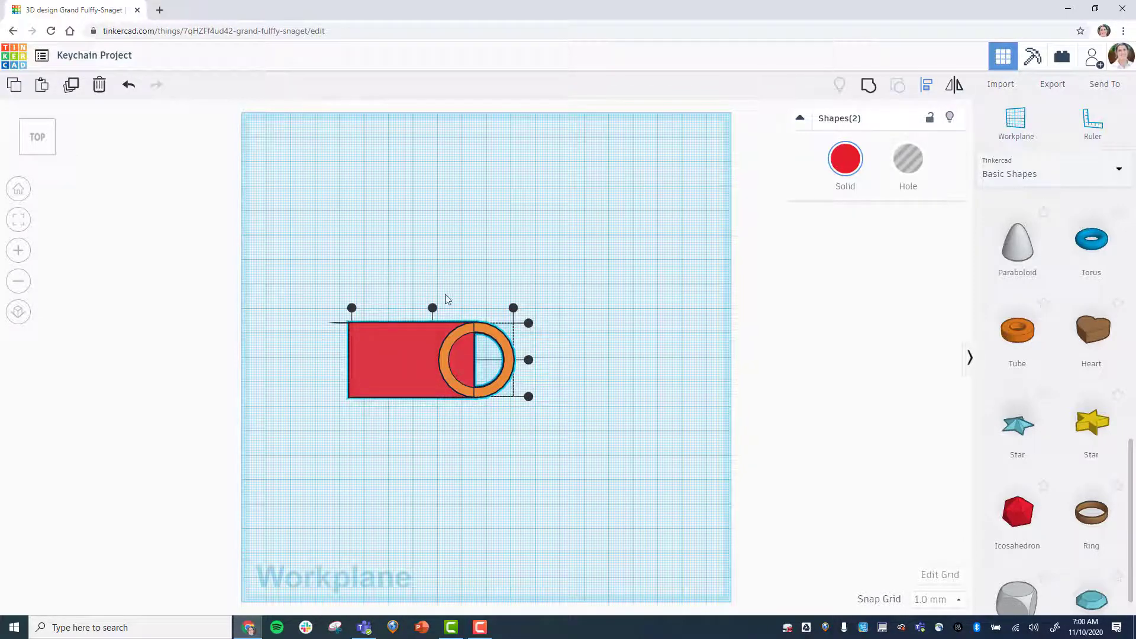
left_click(513, 308)
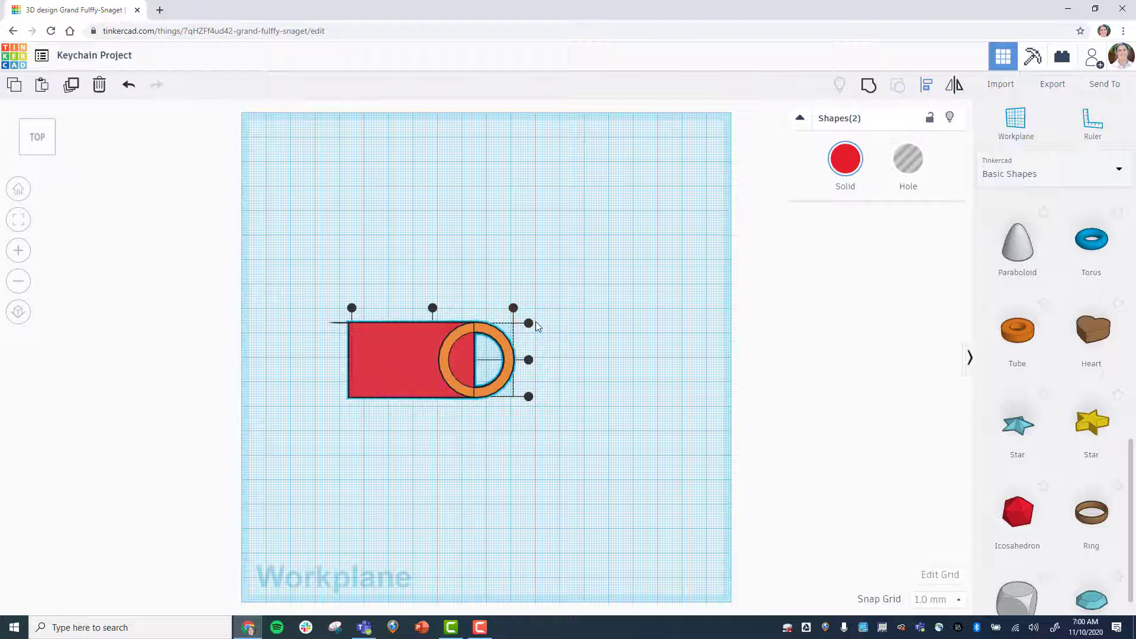
left_click(528, 360)
left_click(485, 467)
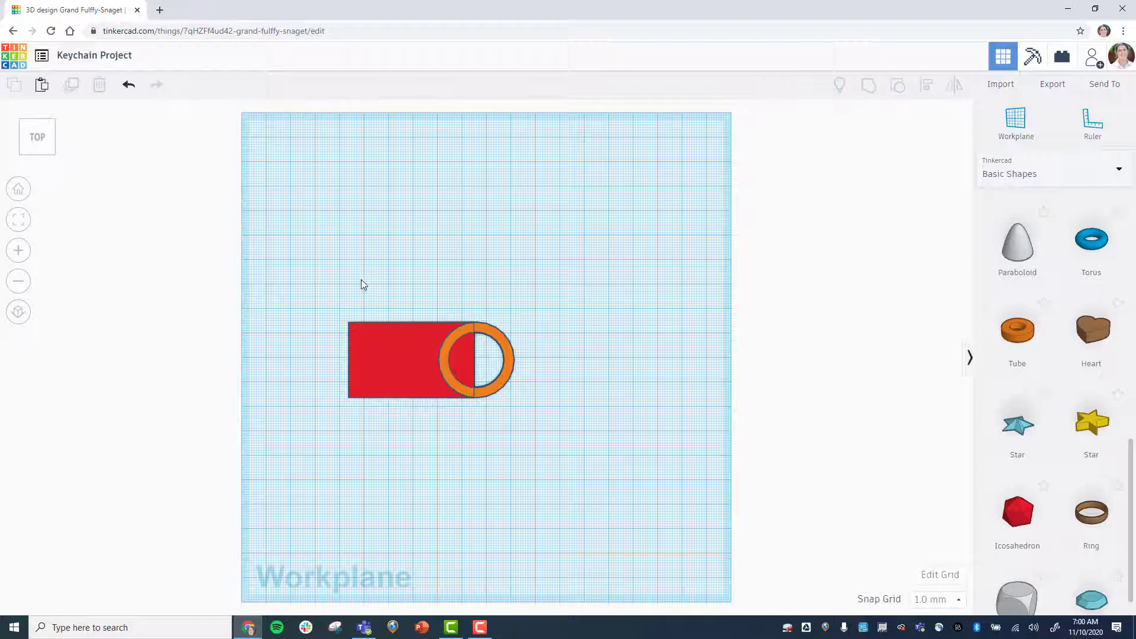
Group the box and tube into a single keychain shape.
left_click_drag(327, 282, 552, 431)
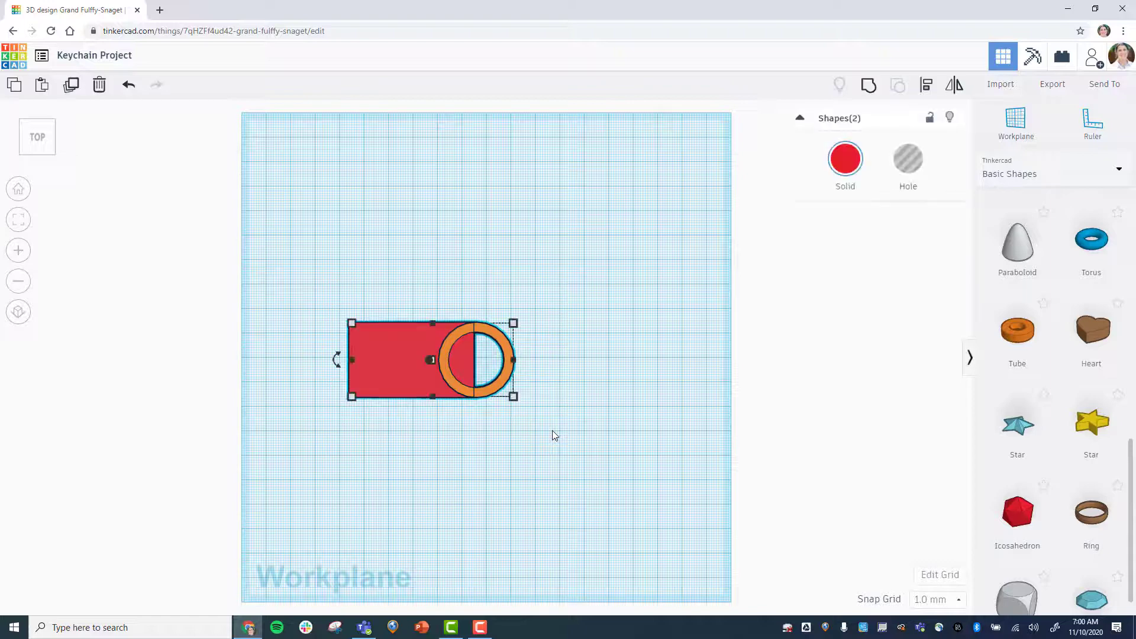
left_click(868, 87)
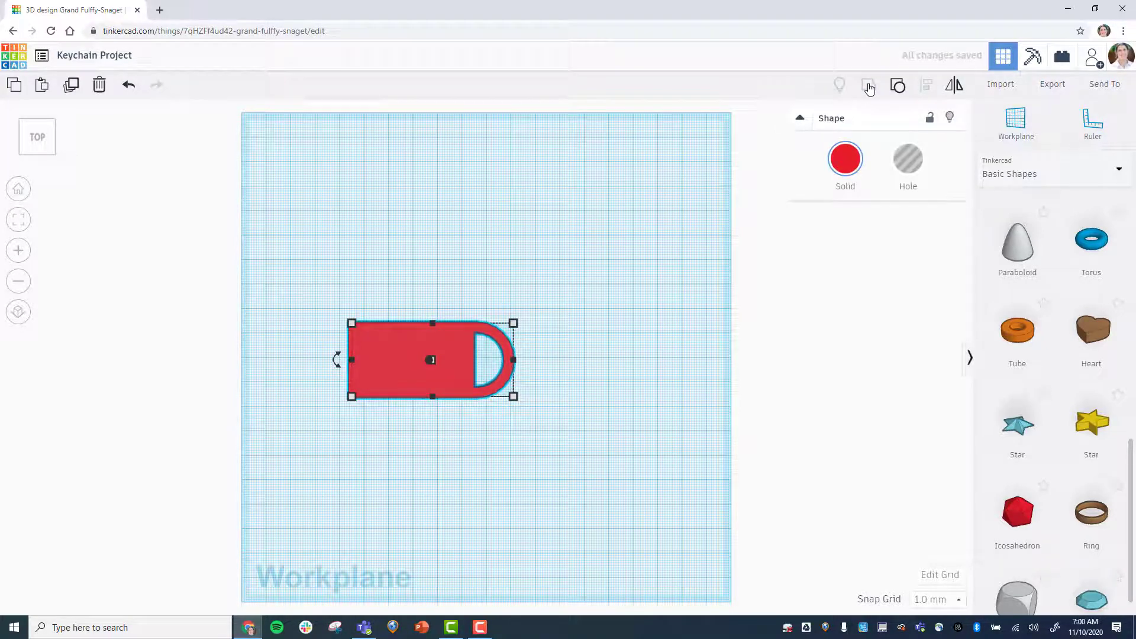
left_click(19, 189)
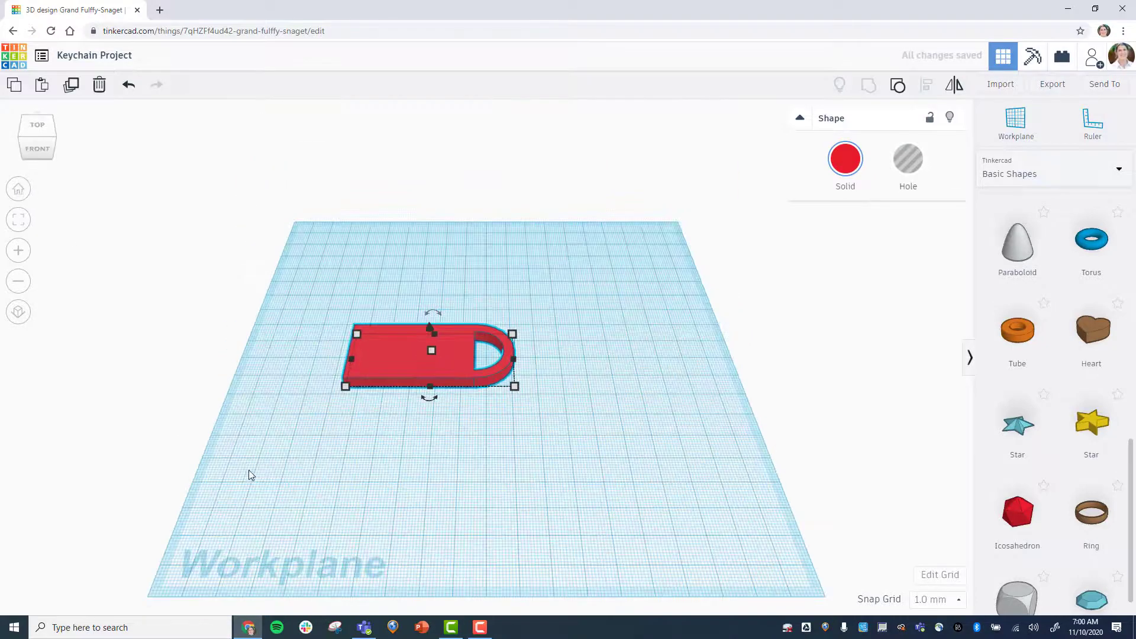
left_click(383, 506)
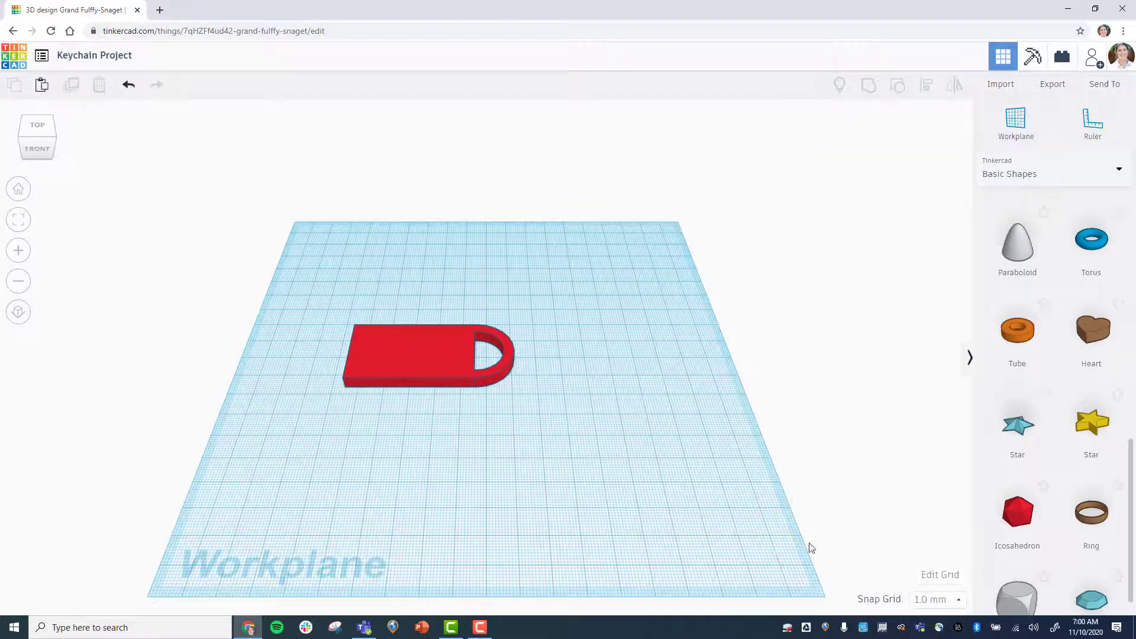
Switch the shape library to Text and numbers and place a Text shape on the workplane in front of the keychain.
left_click(1120, 172)
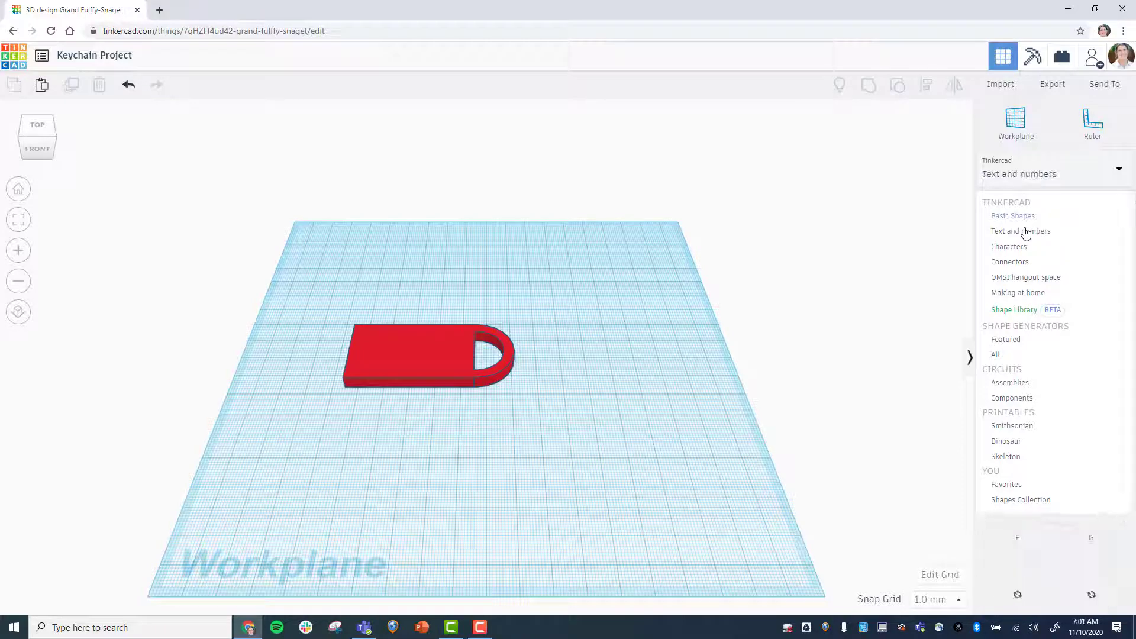
left_click(1025, 232)
left_click_drag(1025, 236, 500, 466)
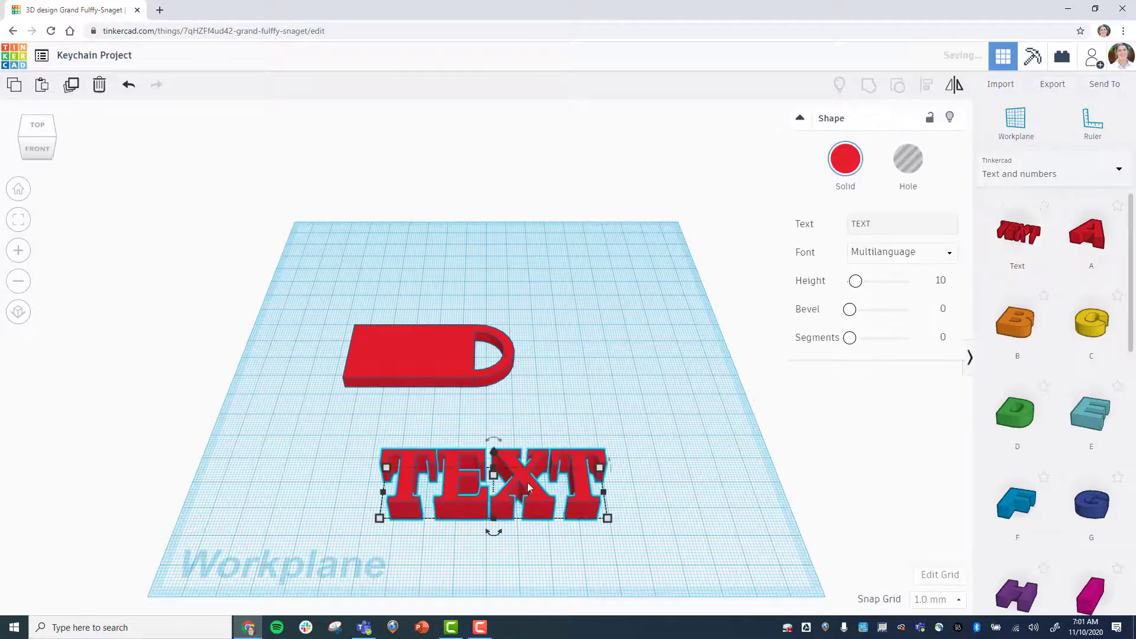
Replace the default TEXT wording of the text shape with the keychain owner's first name.
left_click(870, 224)
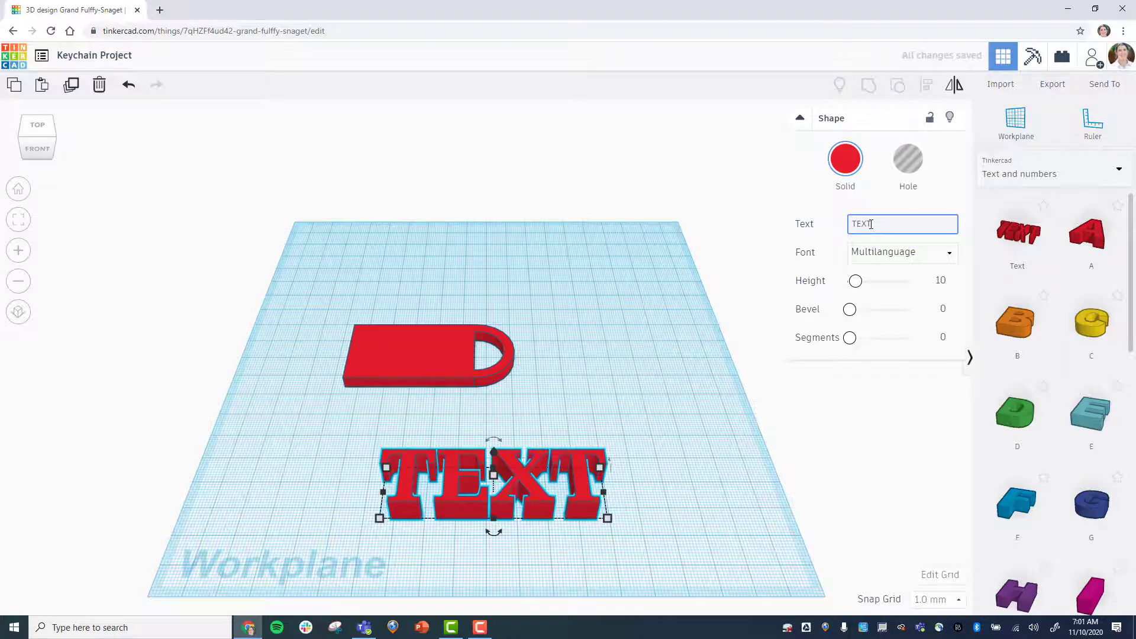
key("BackSpace")
key("BackSpace")
key("BackSpace")
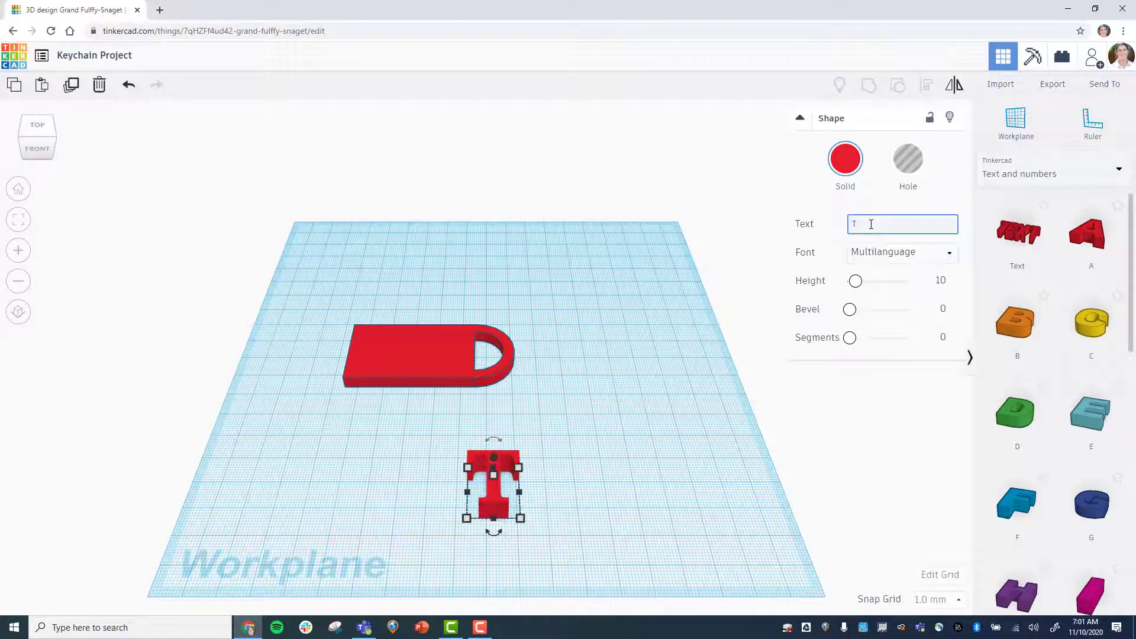
type("P")
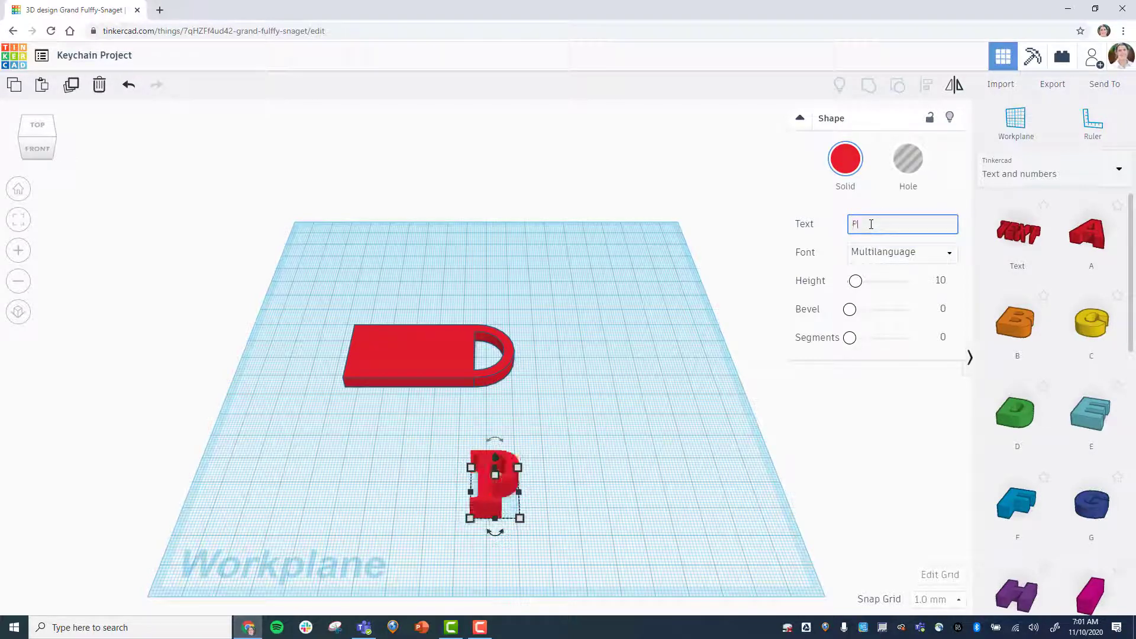
type("etra")
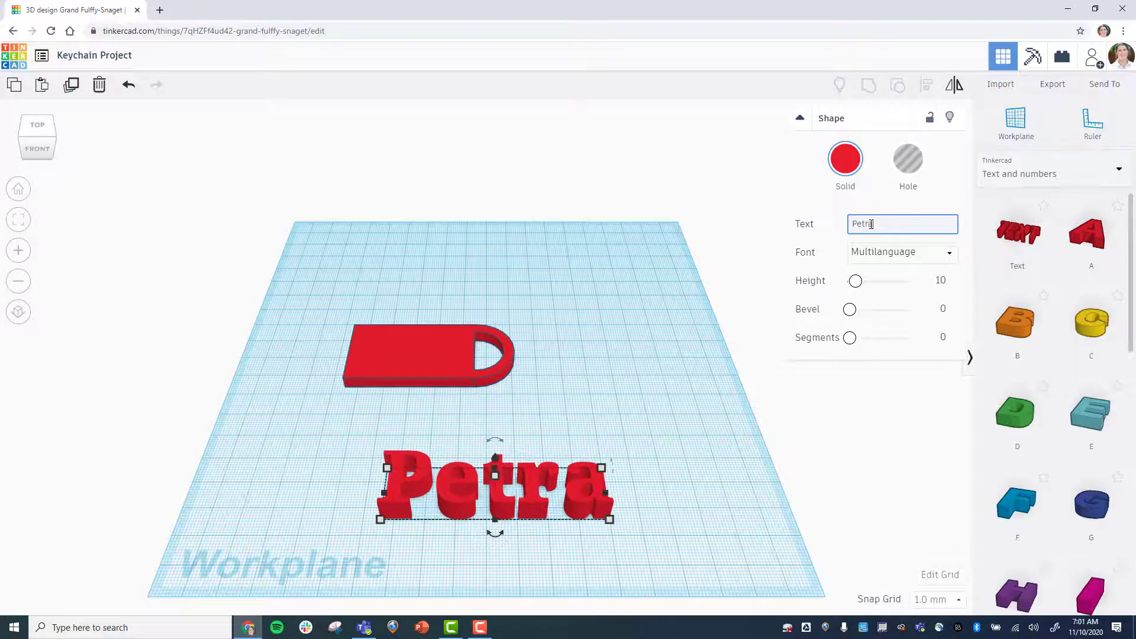
Turn the text shape into a hole and deselect it.
mouse_move(612, 521)
left_click(910, 166)
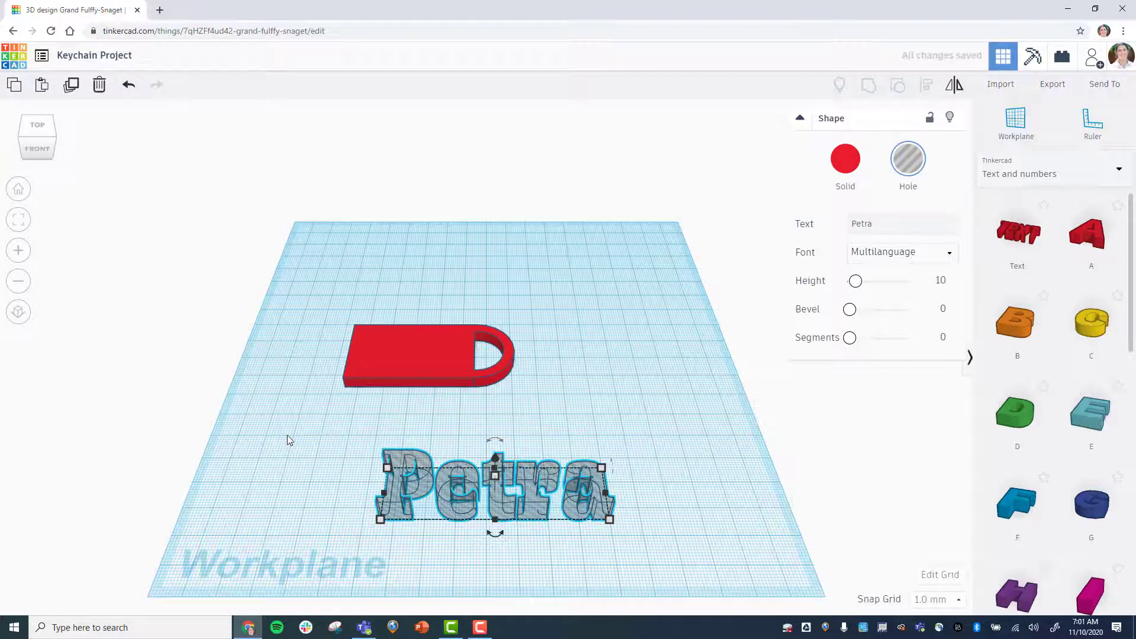
left_click(299, 470)
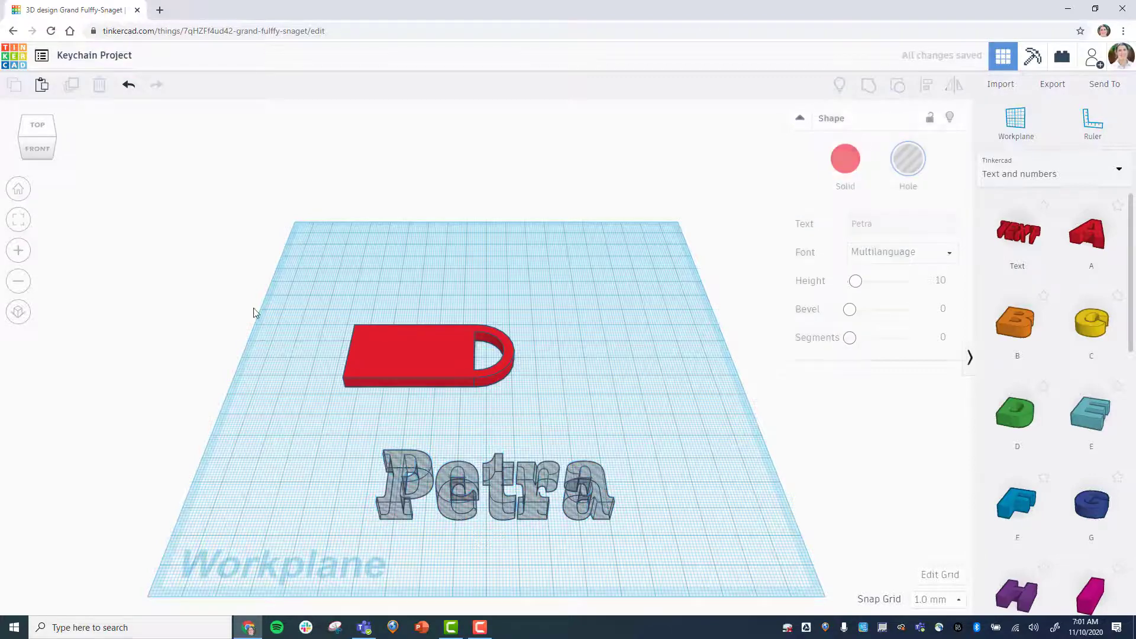
Resize the text hole to 40 mm long and 20 mm deep.
left_click(46, 129)
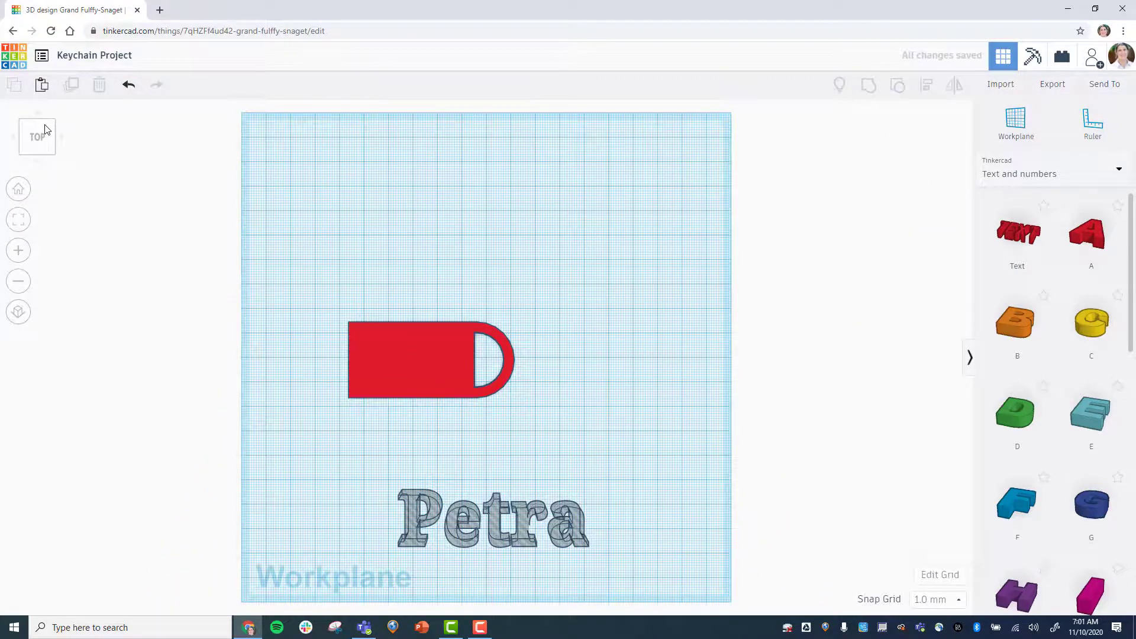
left_click(19, 195)
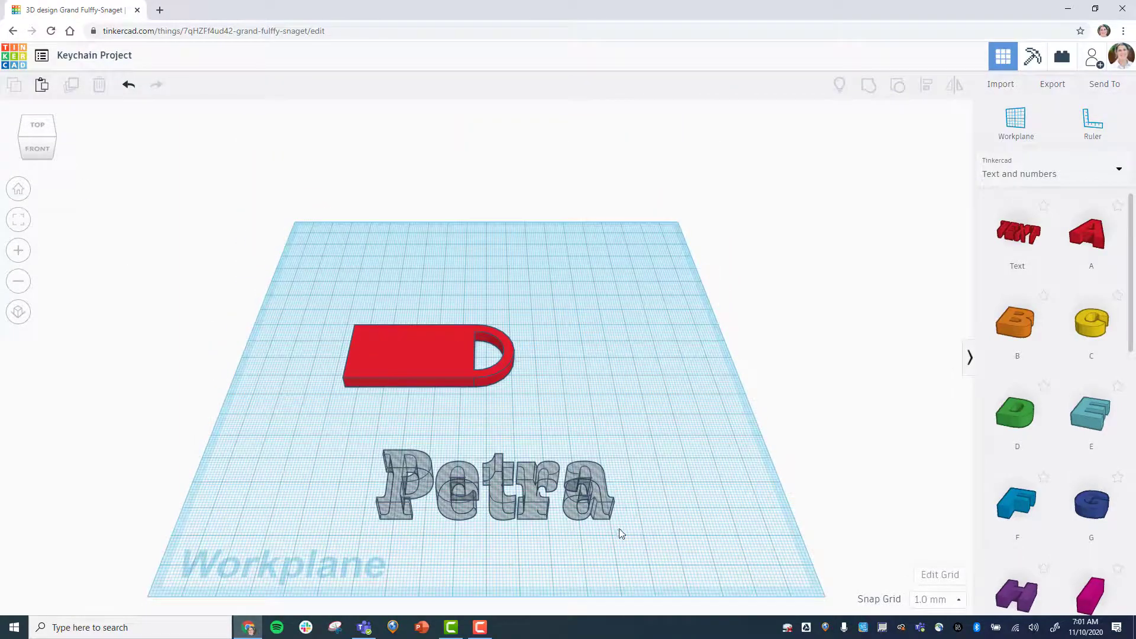
left_click(604, 510)
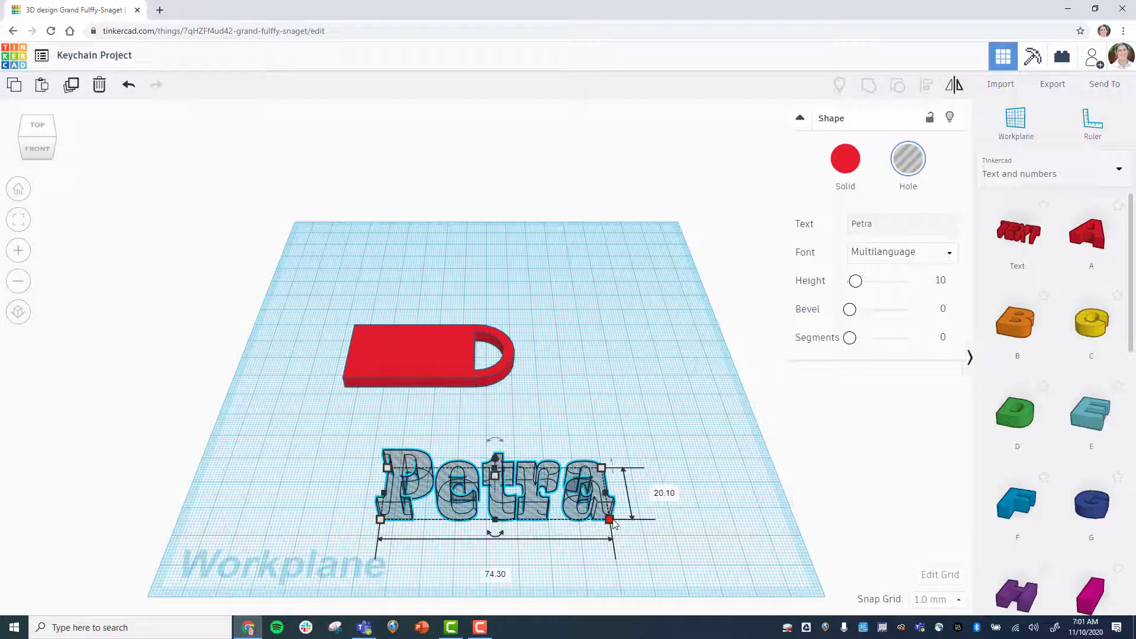
left_click(663, 493)
type("20")
left_click(496, 573)
type("4")
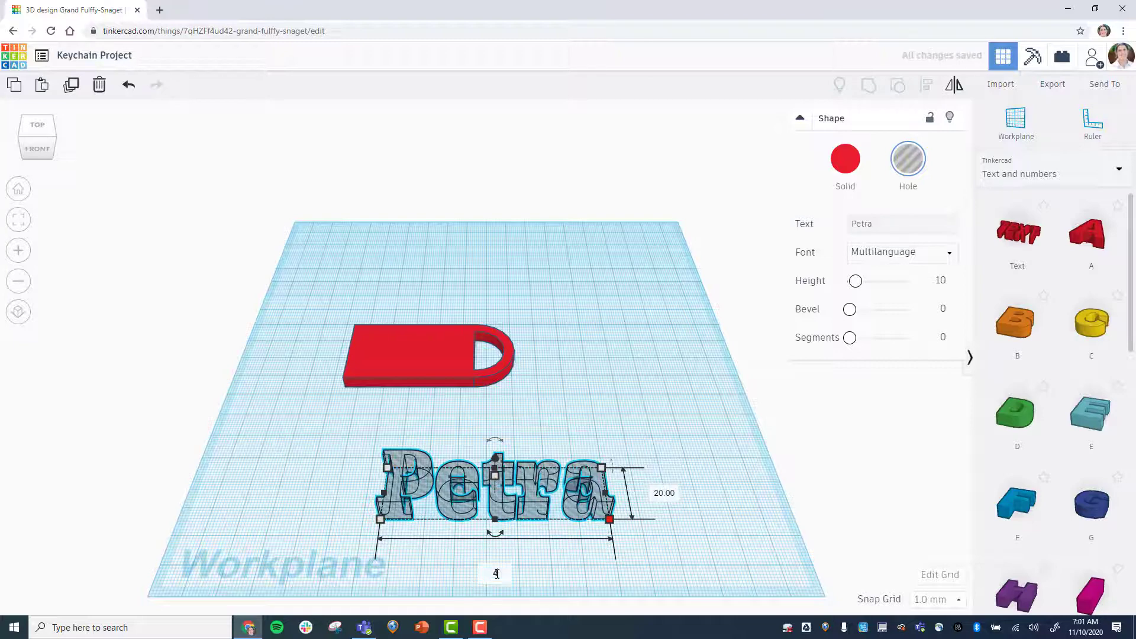
type("0")
key("Return")
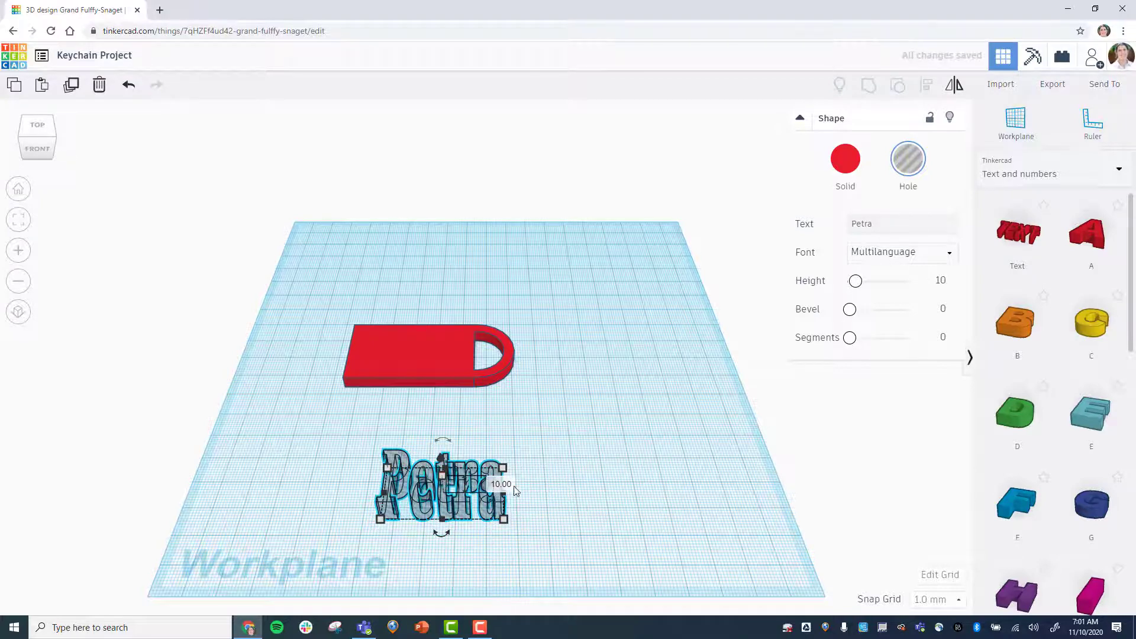
Set the text hole's height to 5 mm.
left_click(505, 482)
type("5")
key("Return")
left_click(644, 556)
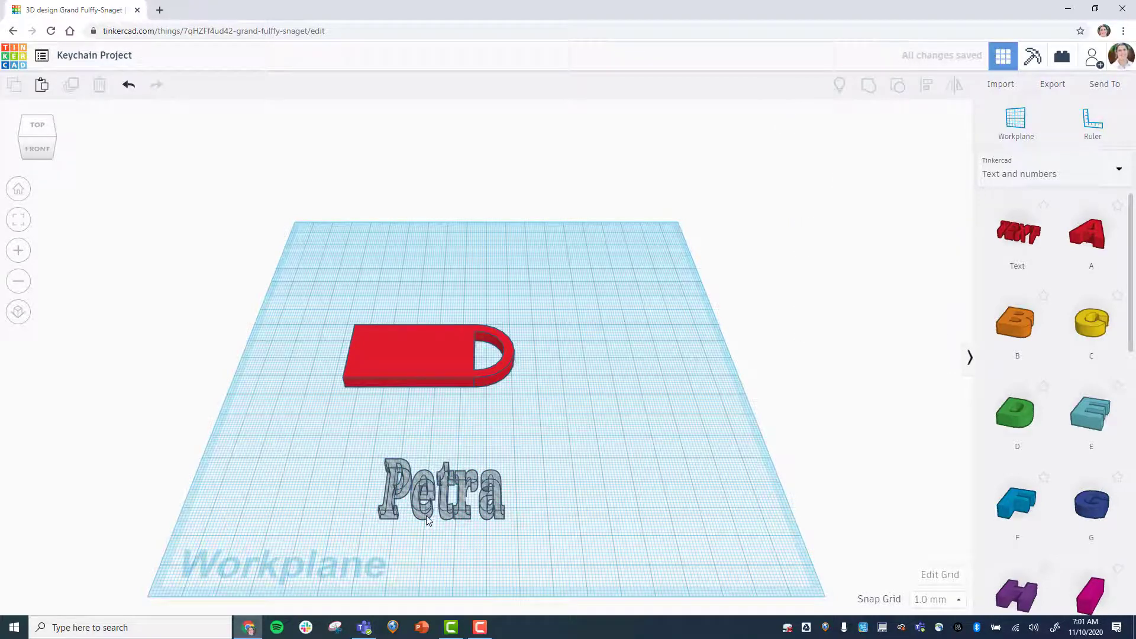
Move the text hole onto the keychain plate, to the left of the loop.
left_click_drag(429, 519, 398, 376)
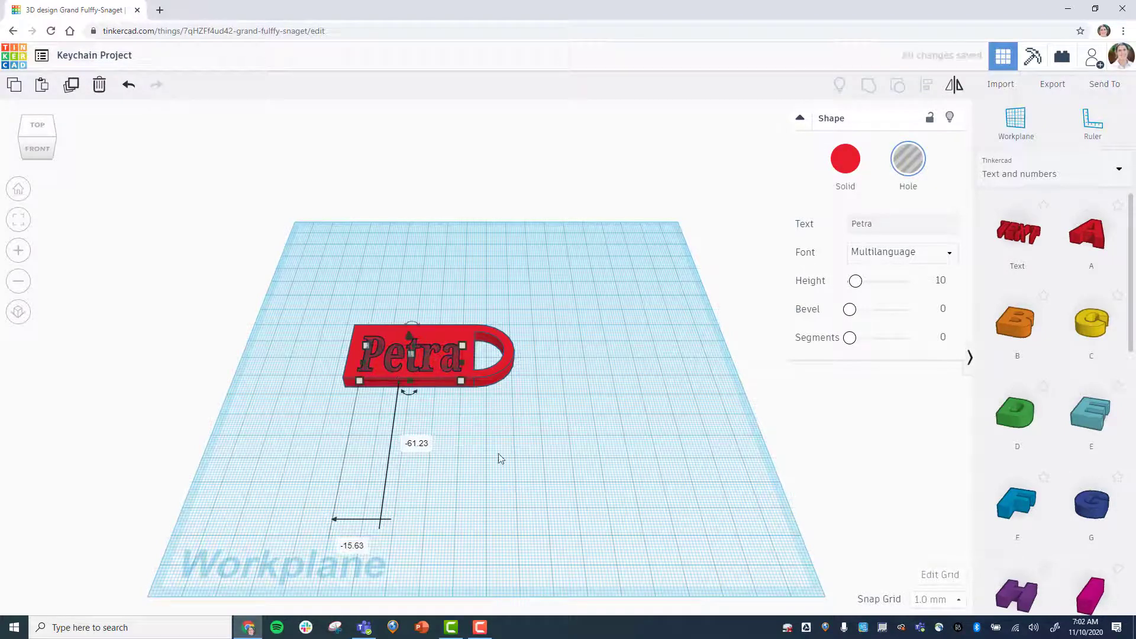
left_click(535, 496)
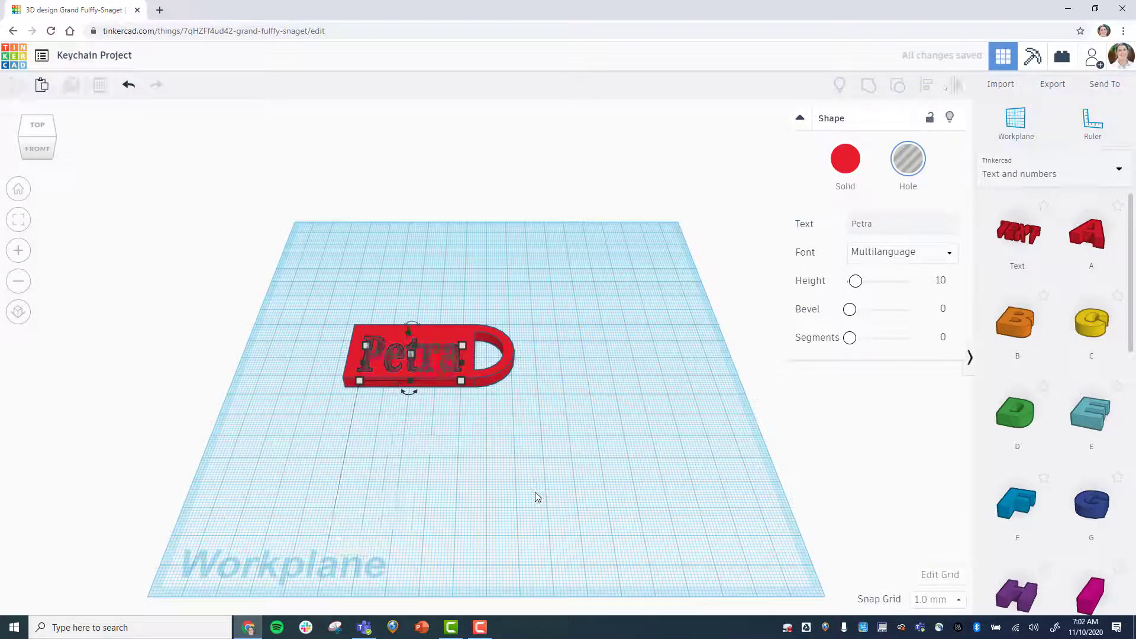
From the top view, select the text hole and keychain and centre-align them across the plate's width.
left_click(32, 127)
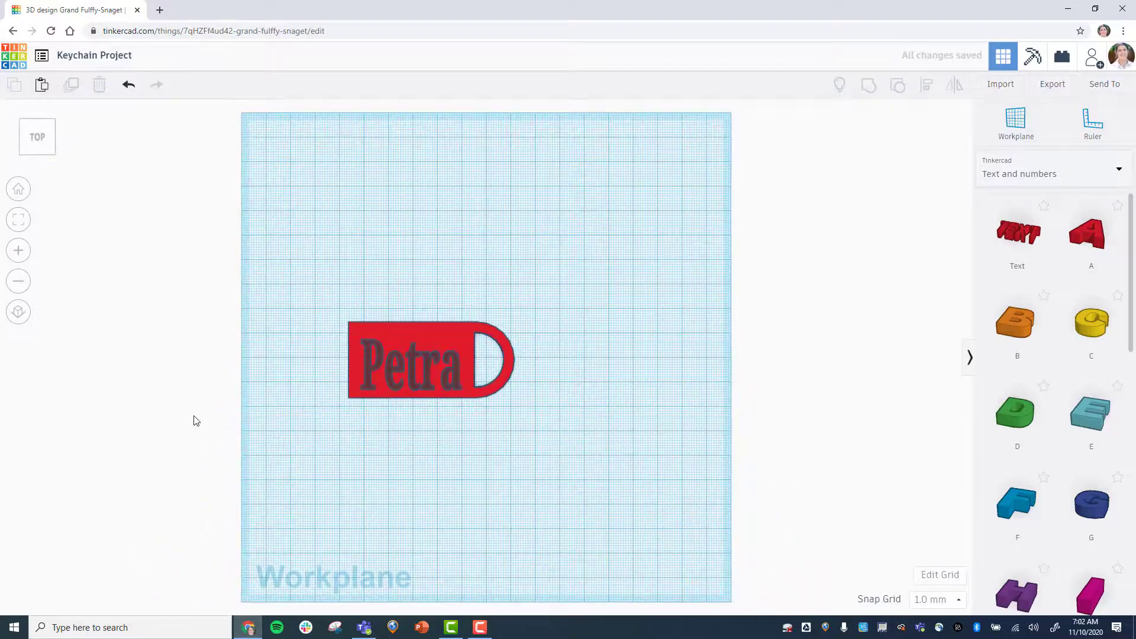
left_click_drag(282, 274, 566, 424)
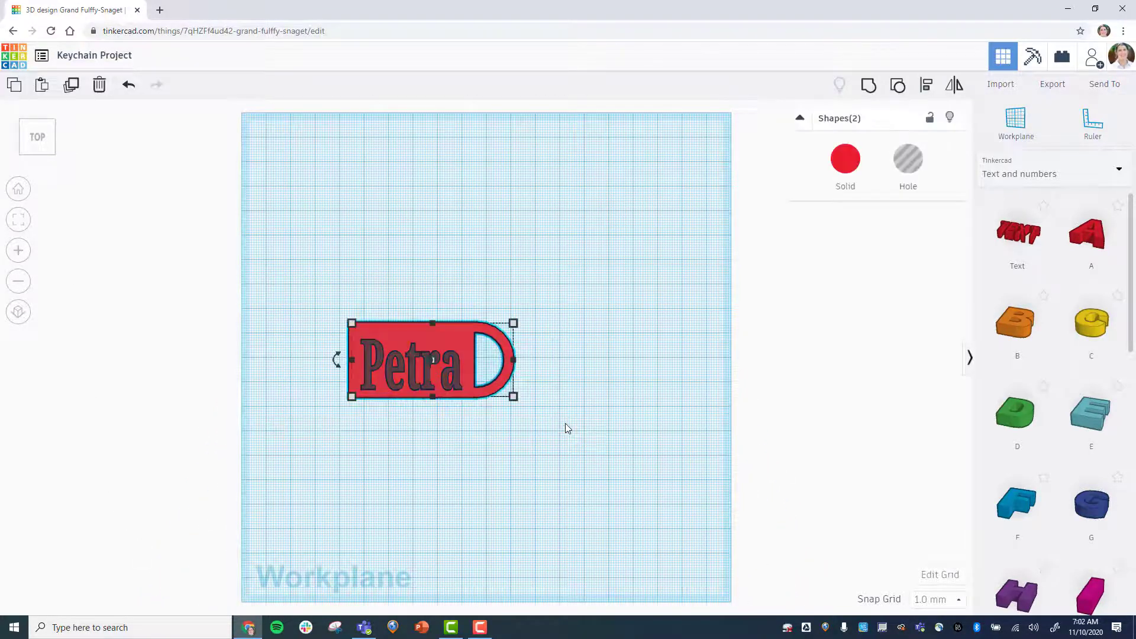
left_click(929, 87)
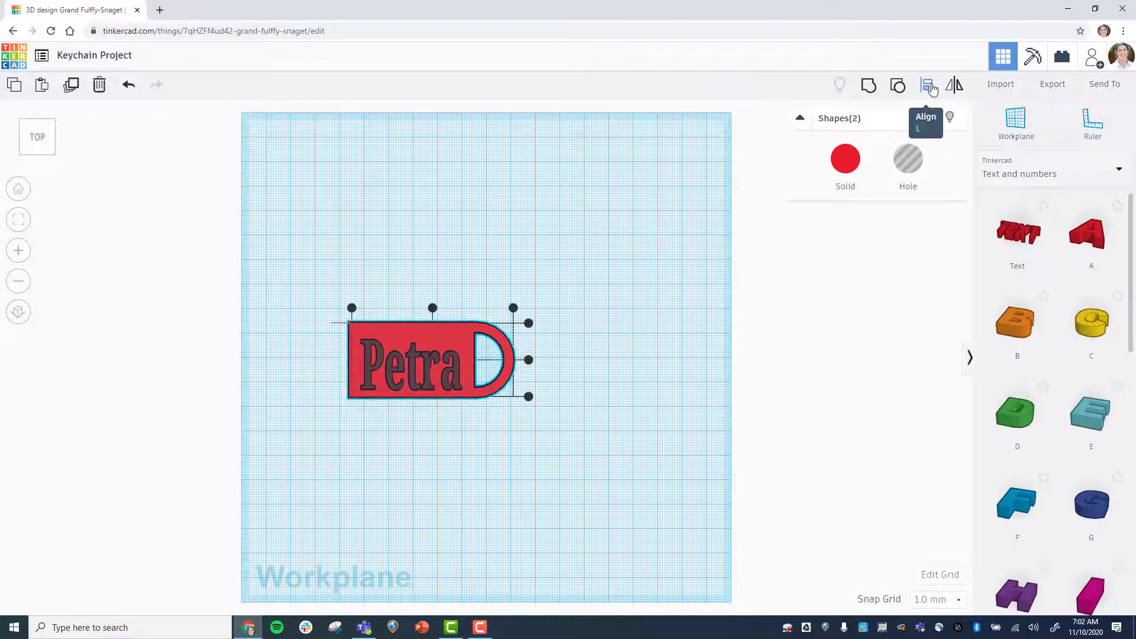
left_click(528, 361)
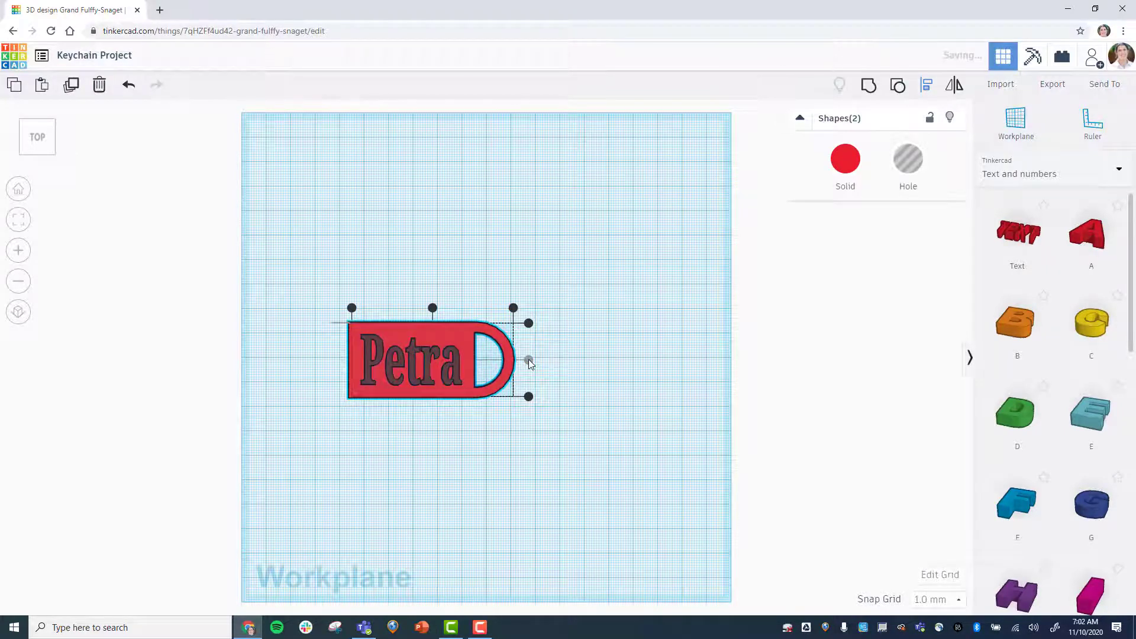
left_click(514, 515)
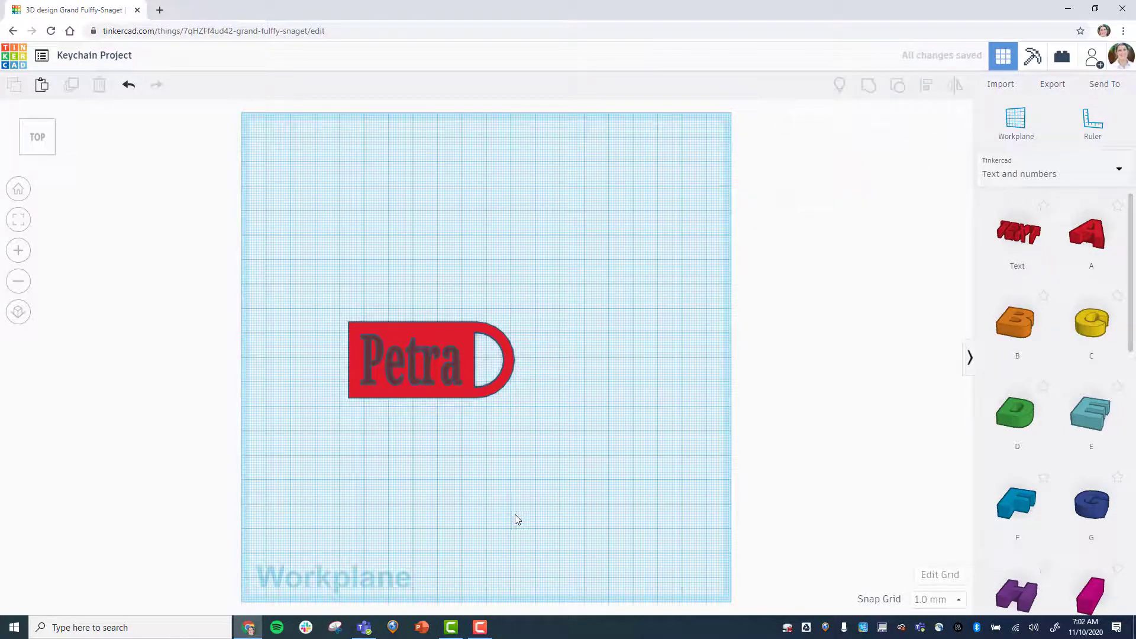
Group the text hole with the keychain so the name is cut into the plate.
left_click_drag(308, 253, 544, 425)
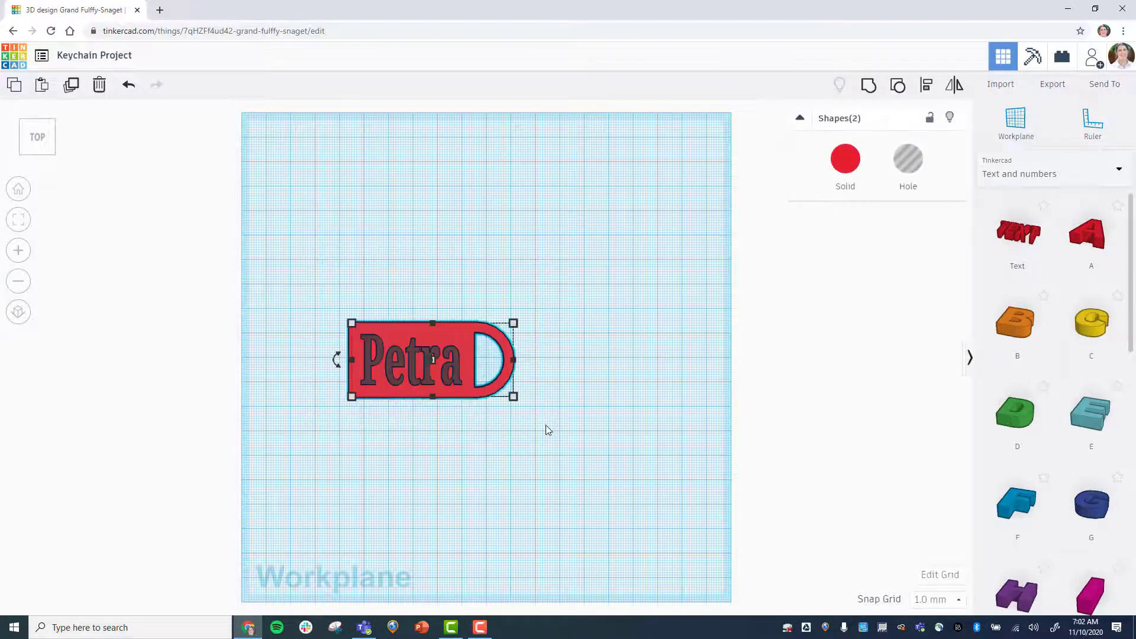
left_click(870, 86)
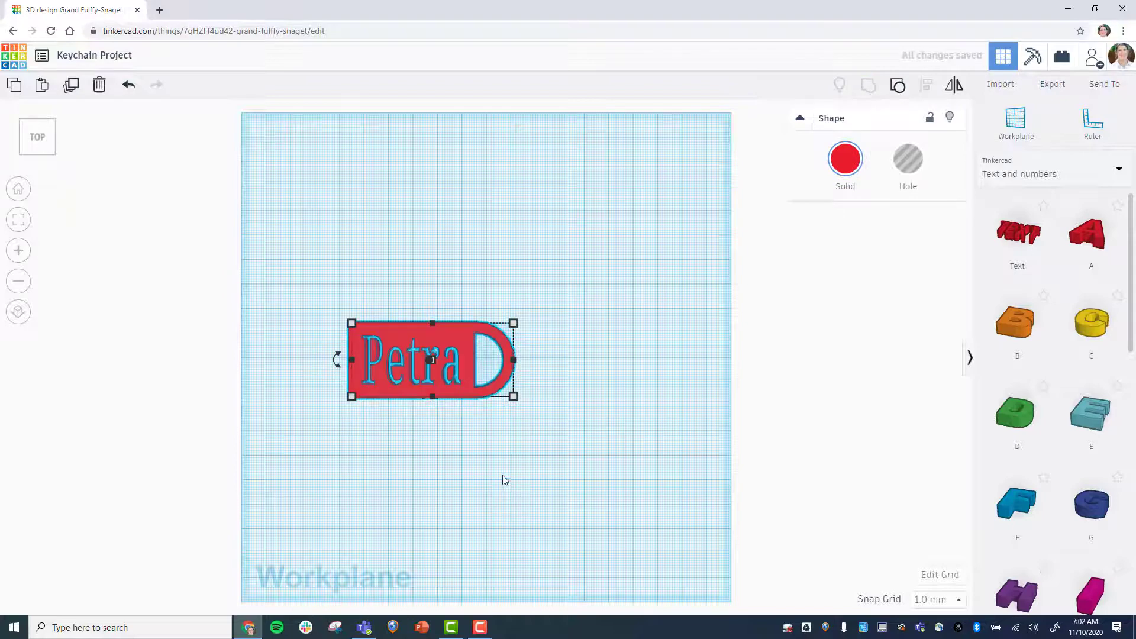
left_click(459, 482)
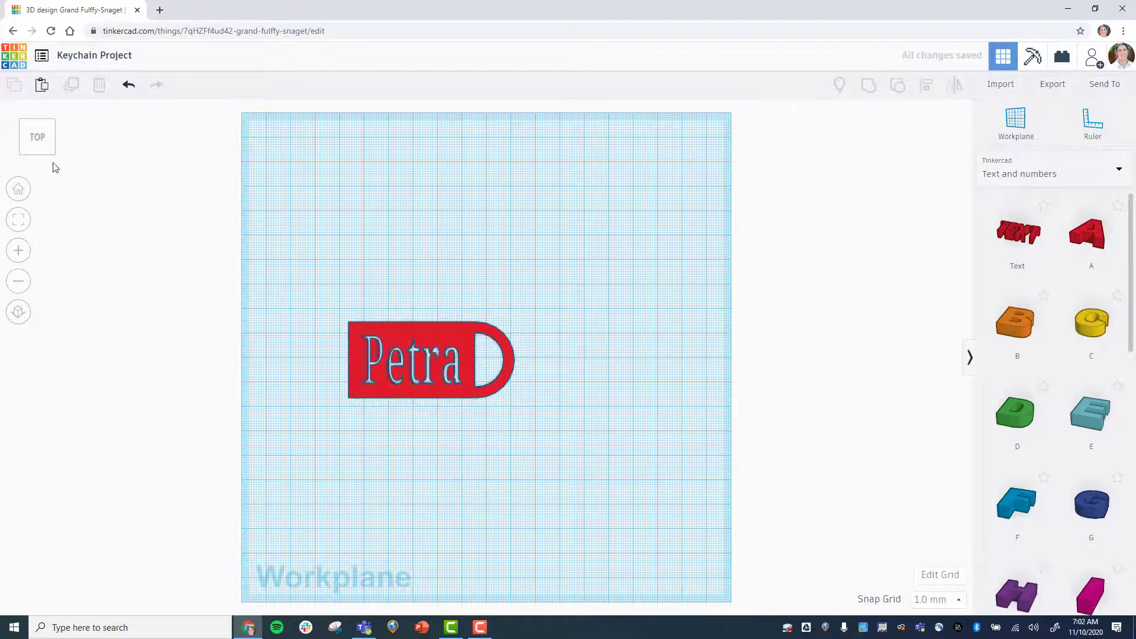
left_click(17, 190)
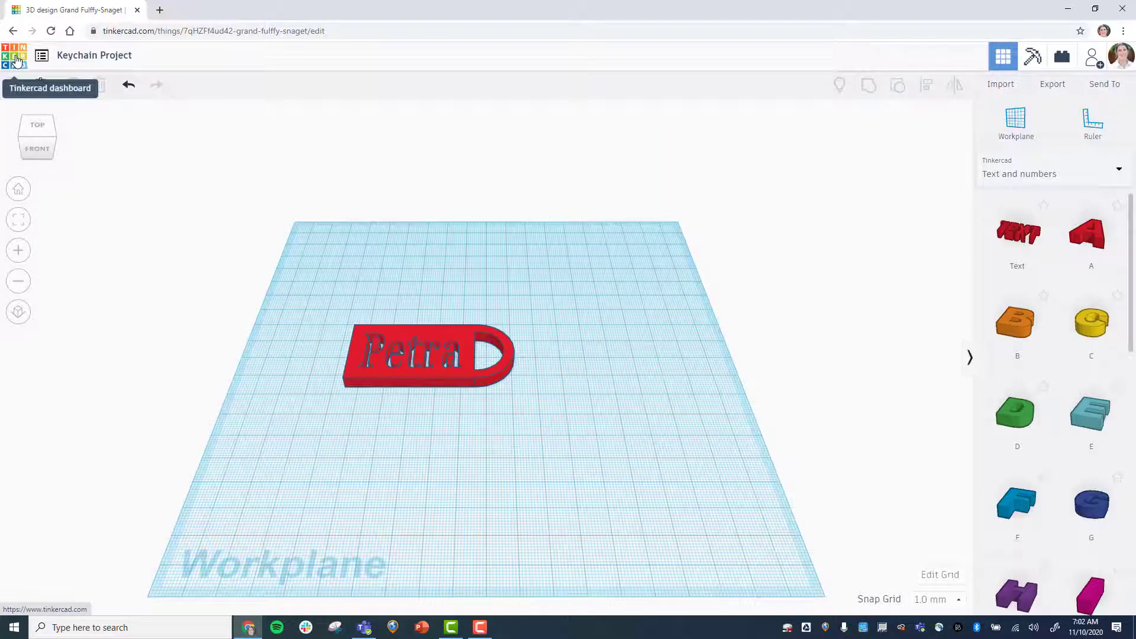
Return to the Tinkercad dashboard and open the Keychain Project's settings.
left_click(17, 59)
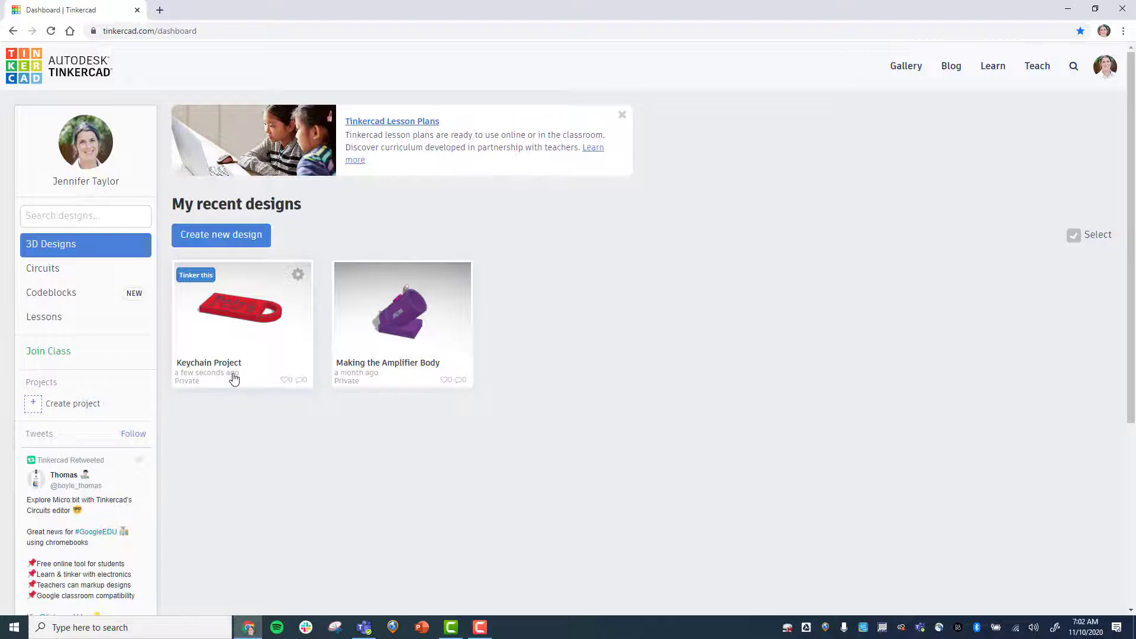
left_click(299, 275)
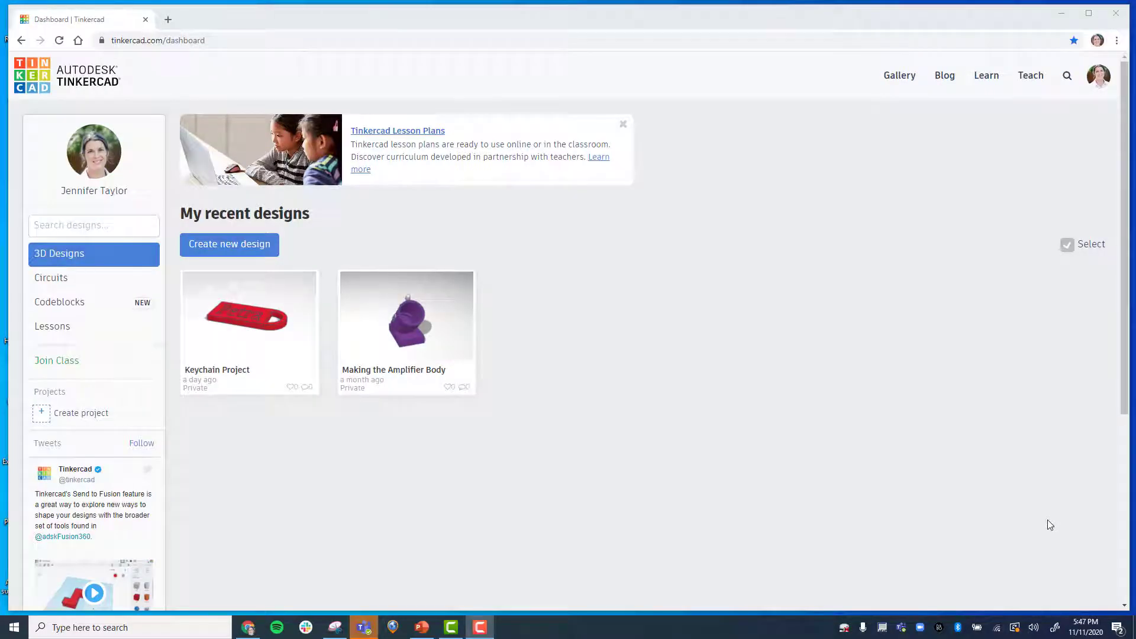
Browse the full list of 3D projects in the Learn section.
left_click(985, 78)
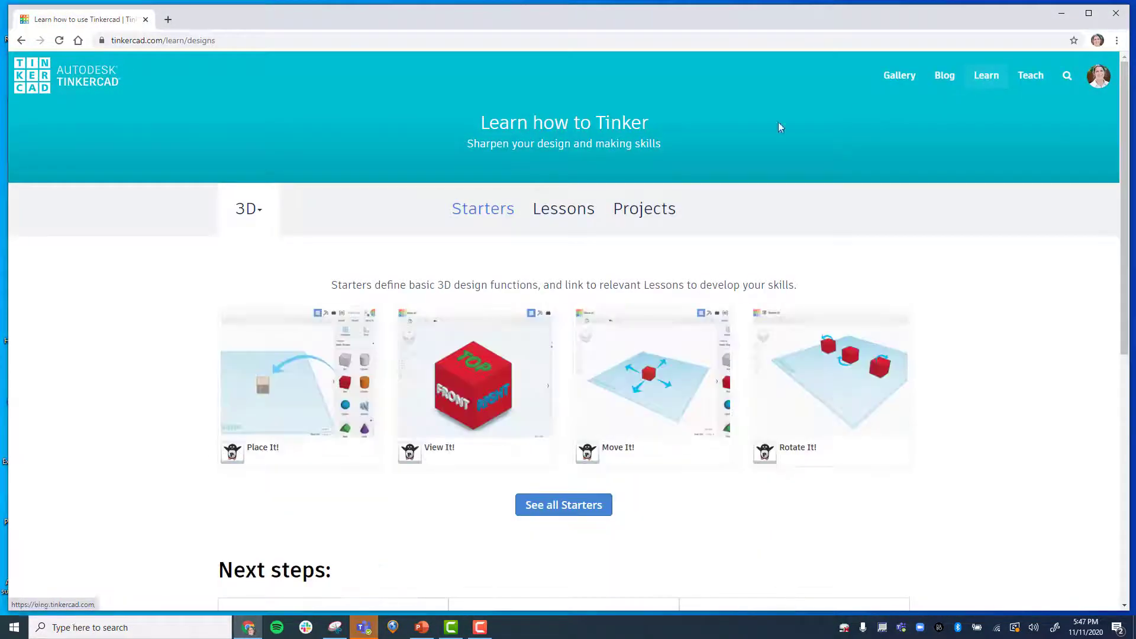
left_click(643, 212)
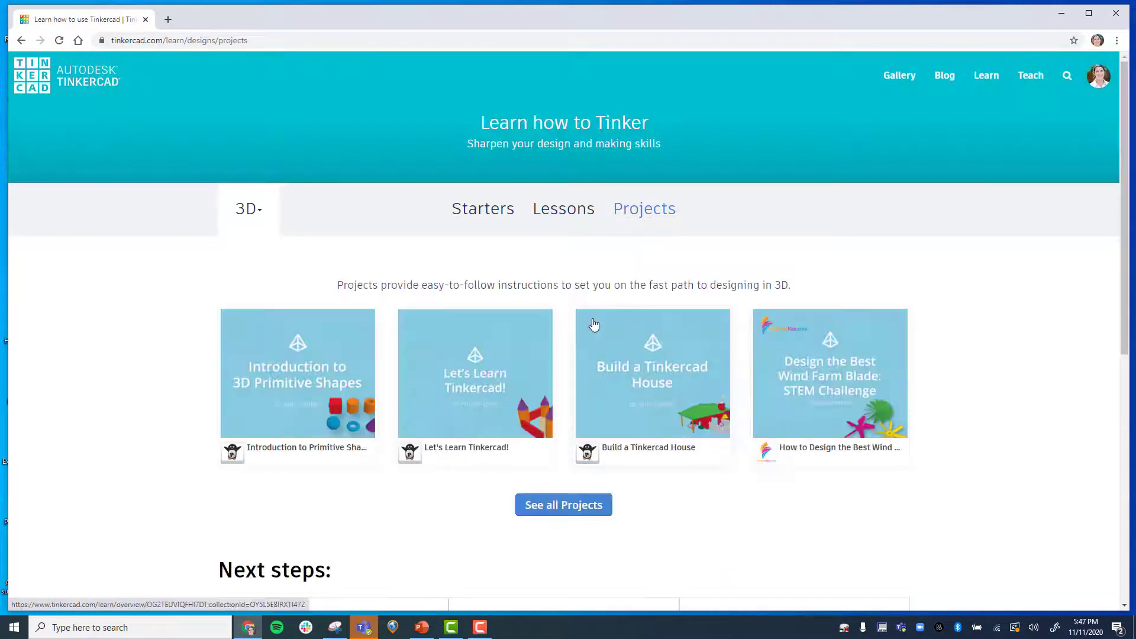
left_click(568, 510)
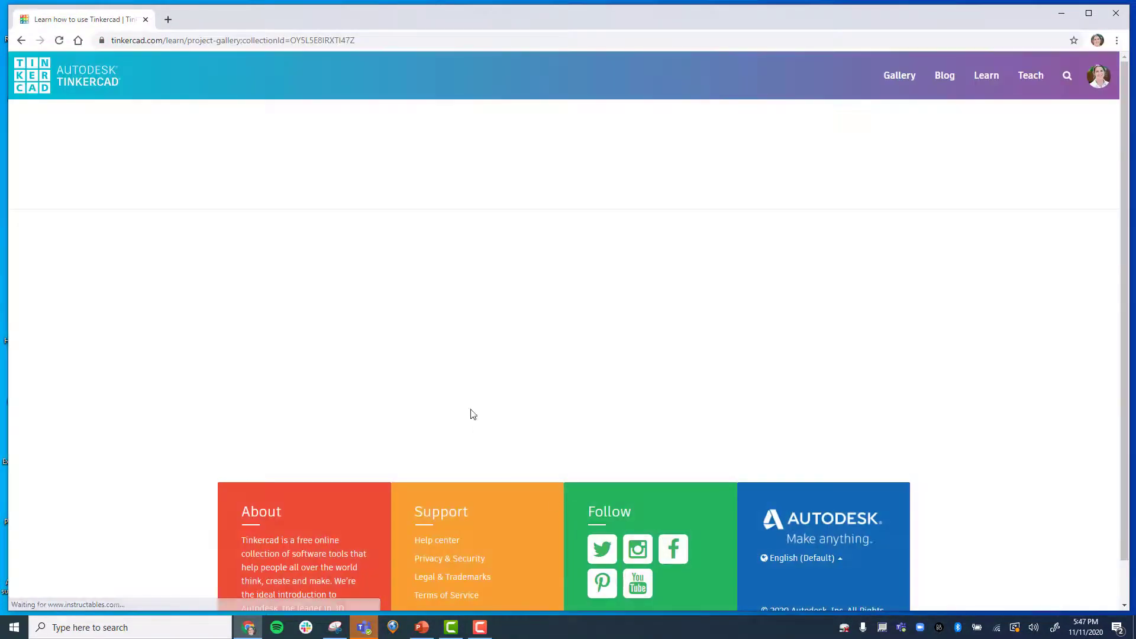
scroll(335, 392, "down", 5)
scroll(335, 392, "down", 20)
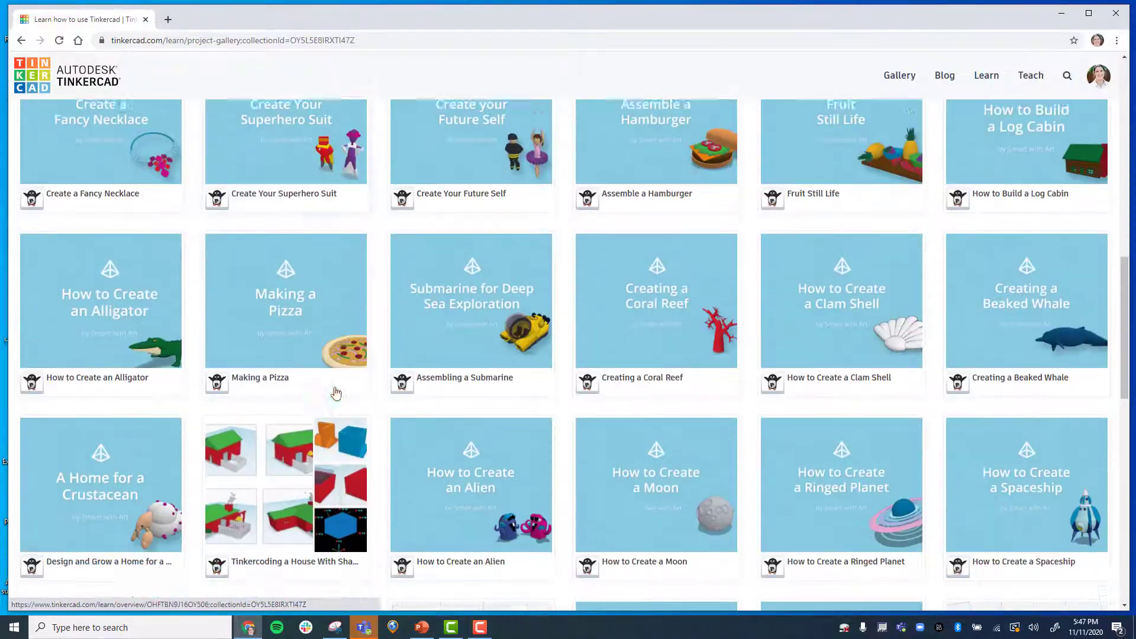
scroll(129, 254, "up", 1)
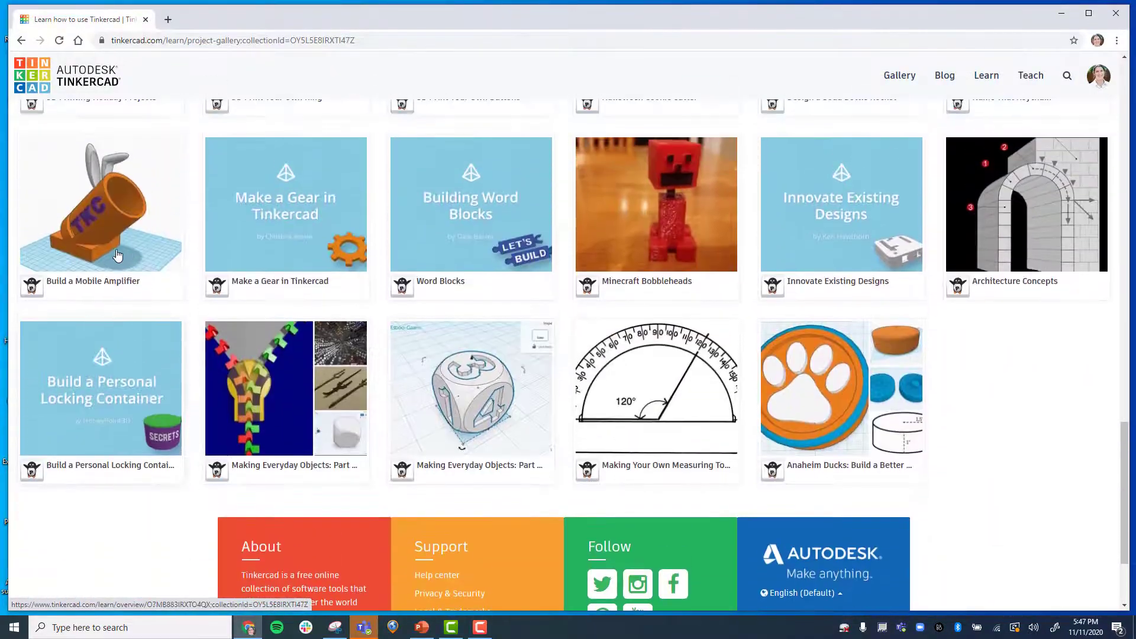
Open the Build a Mobile Amplifier project and read its description and lessons.
left_click(90, 247)
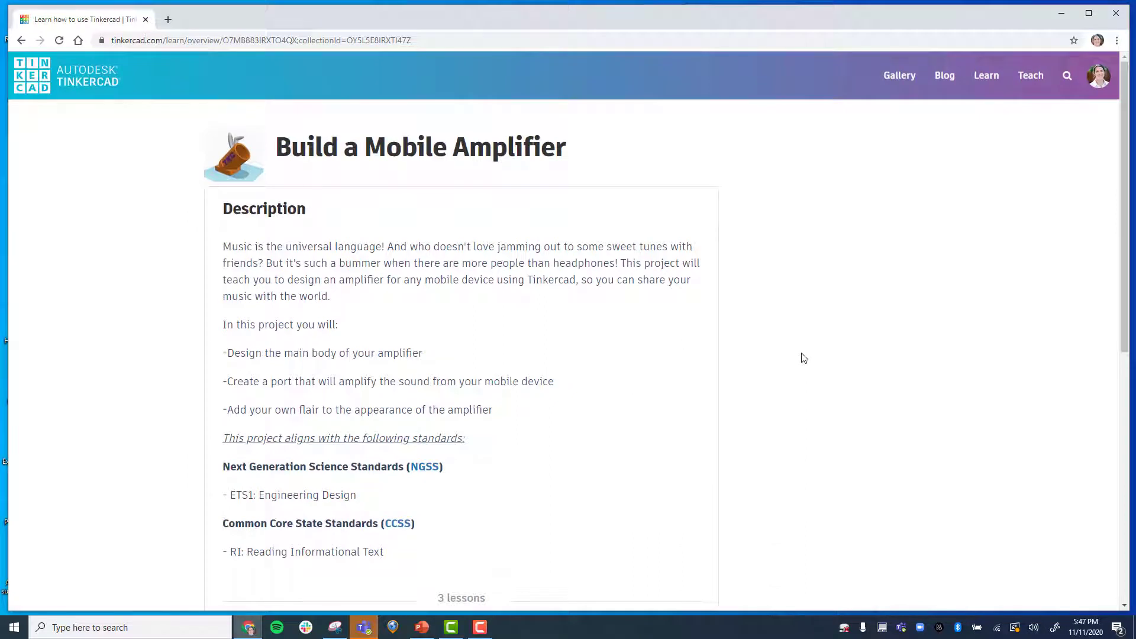
scroll(804, 358, "down", 3)
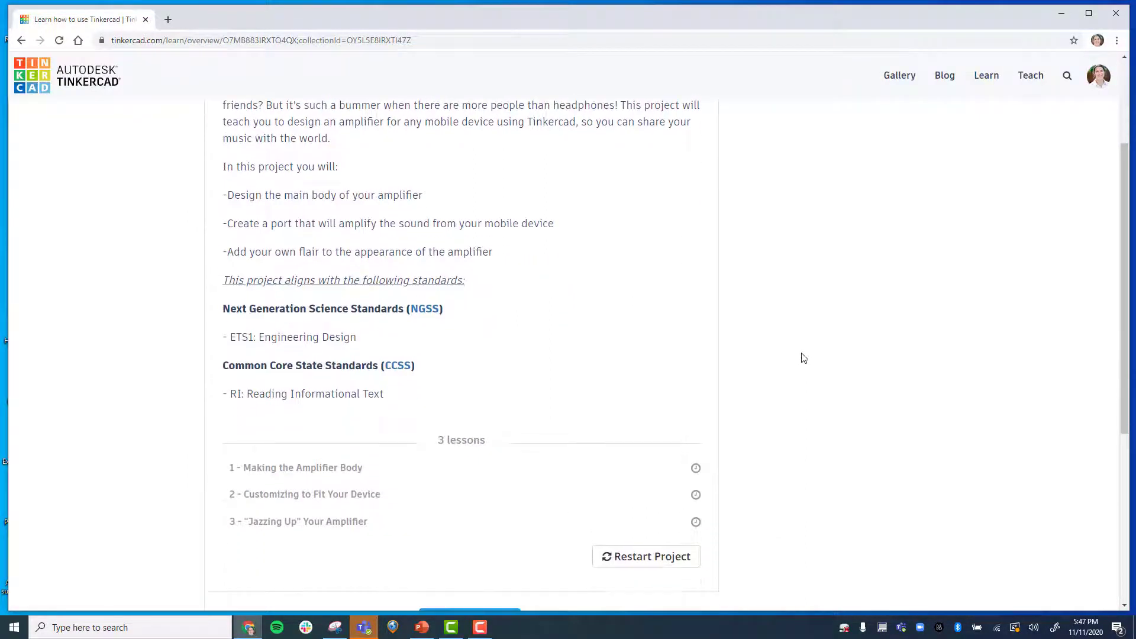
scroll(803, 358, "up", 3)
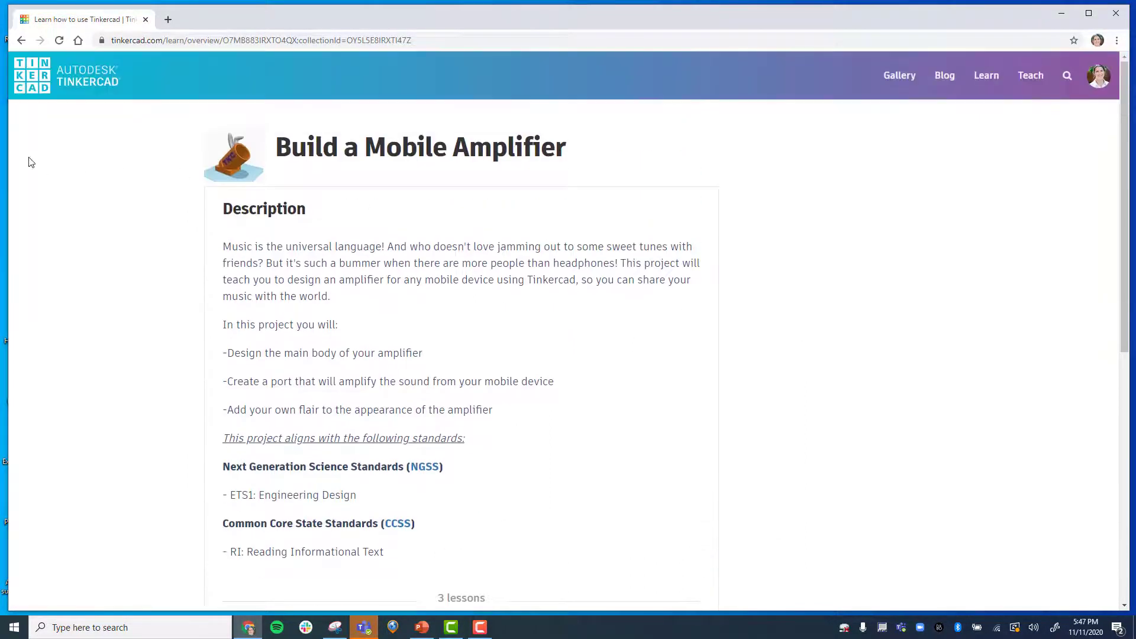
Return to the dashboard, create a new design, and place a cylinder on the workplane.
left_click(50, 98)
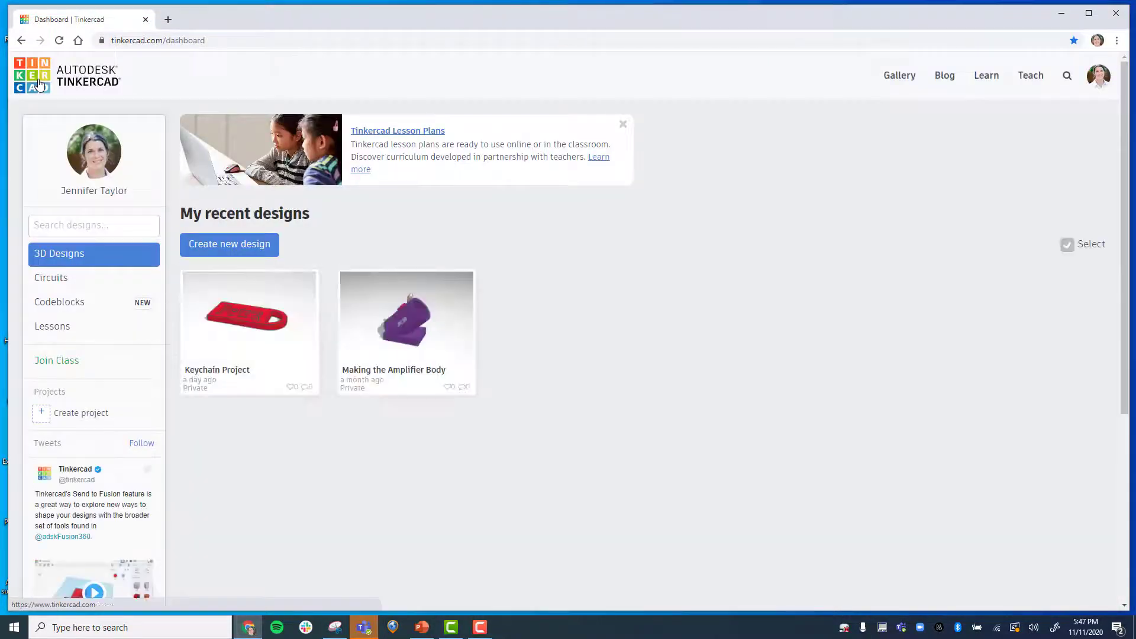
left_click(229, 251)
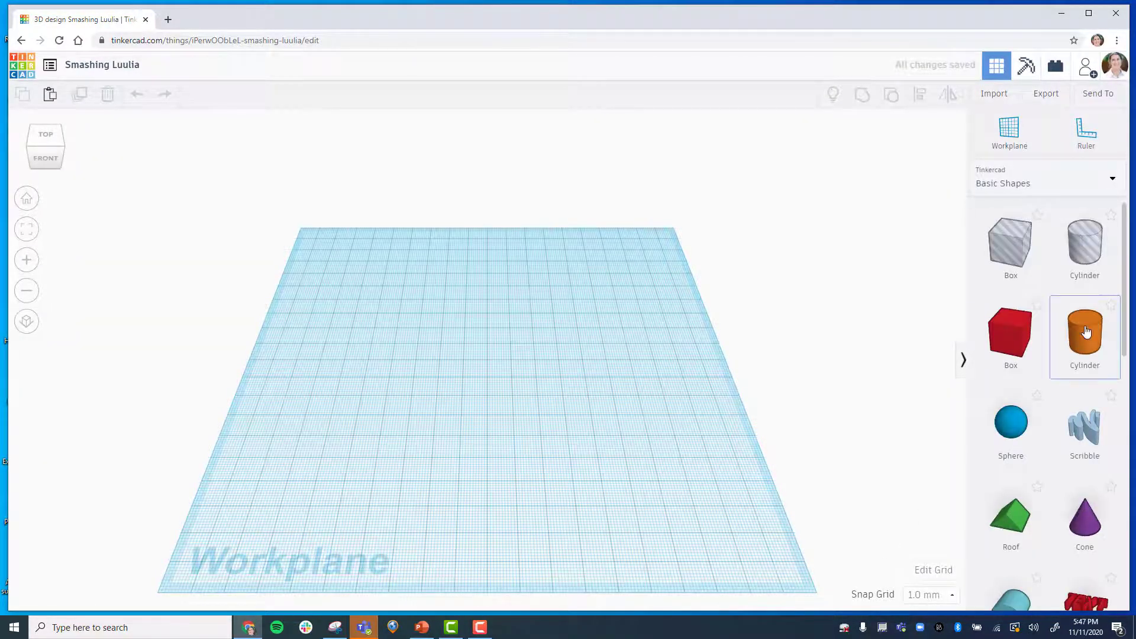
left_click_drag(1086, 331, 346, 340)
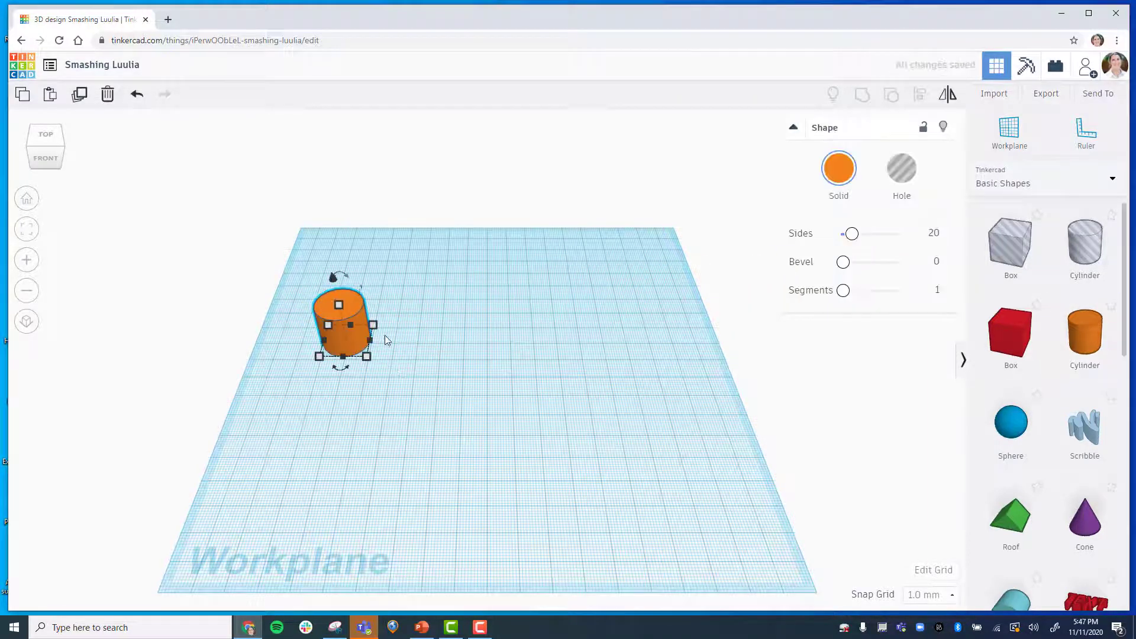
Set the cylinder's footprint to 70 by 70 mm.
left_click(373, 325)
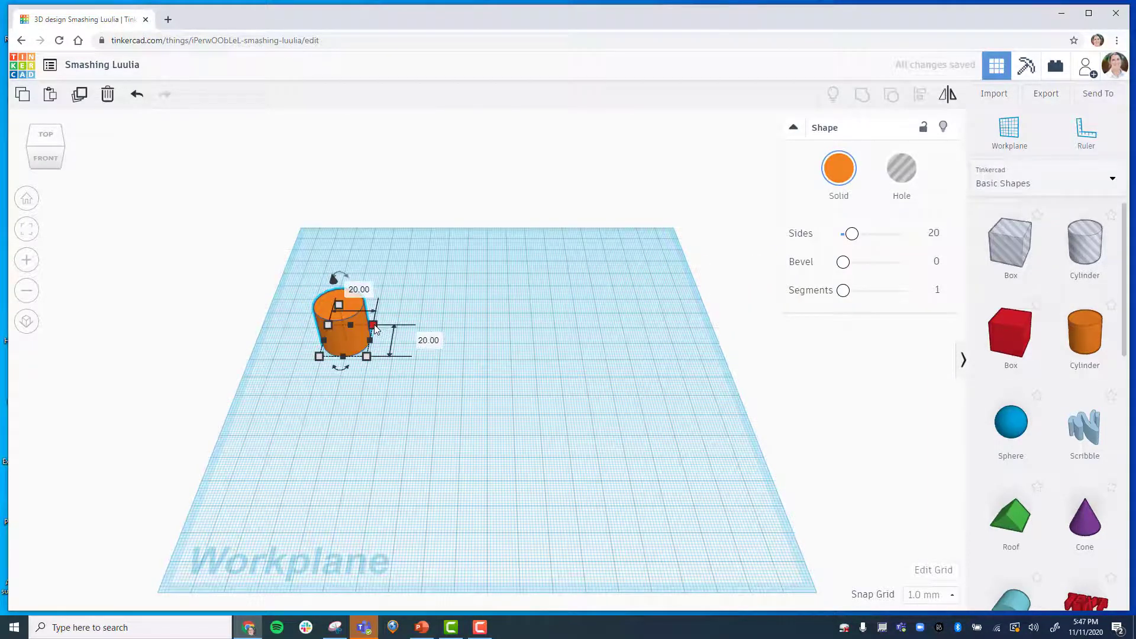
left_click(430, 342)
type("80")
key("Return")
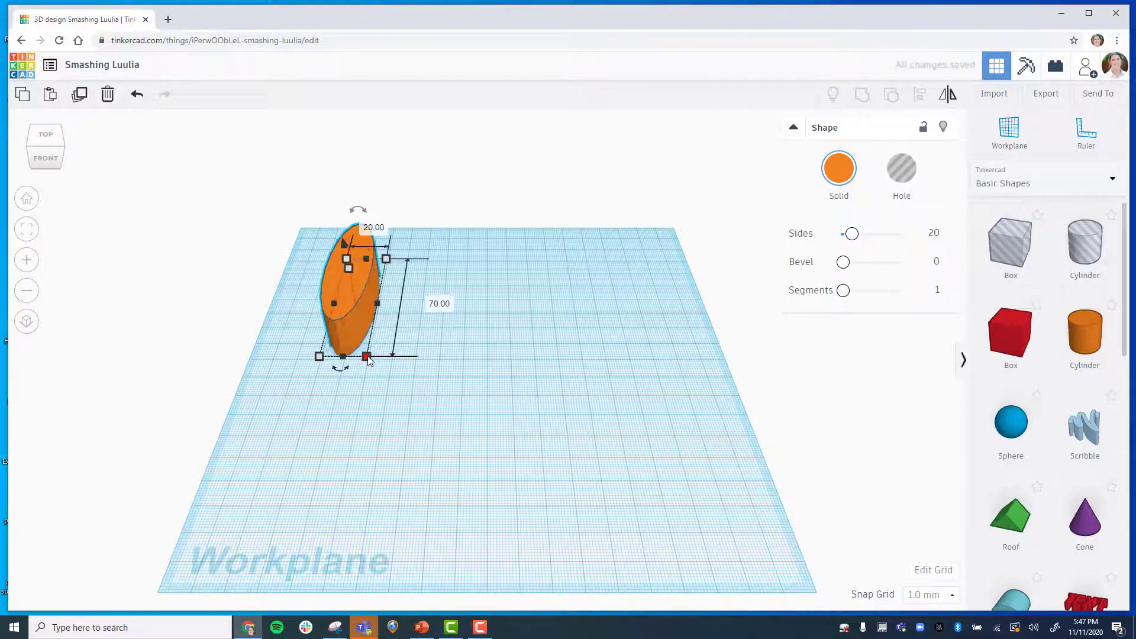
left_click(331, 399)
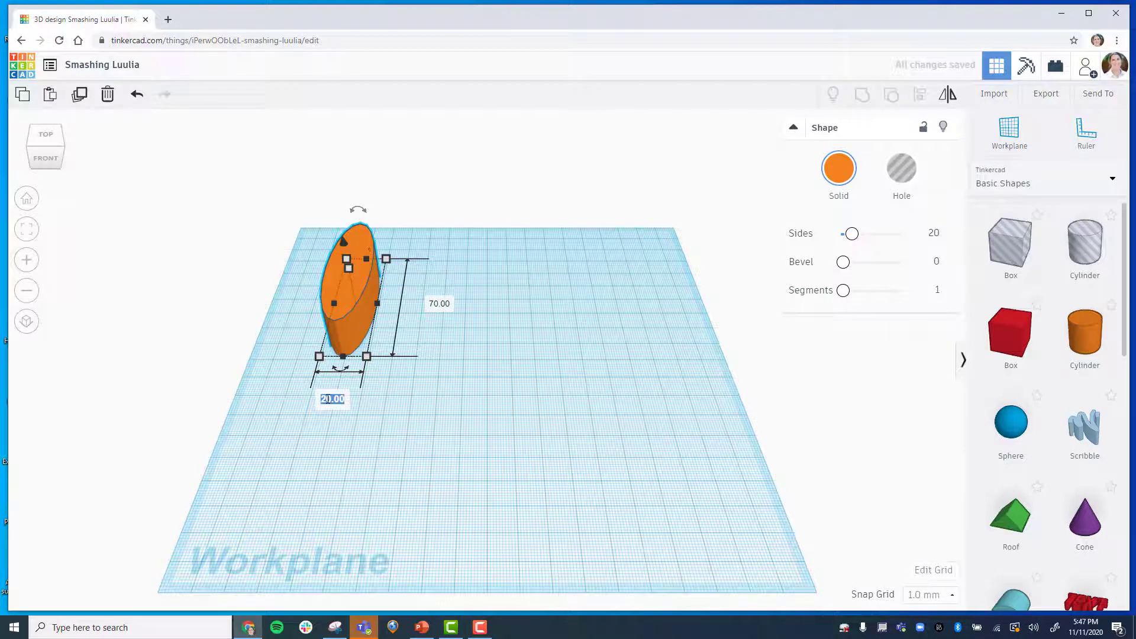
type("70")
key("Return")
Set the cylinder's height to 110 mm.
mouse_move(404, 268)
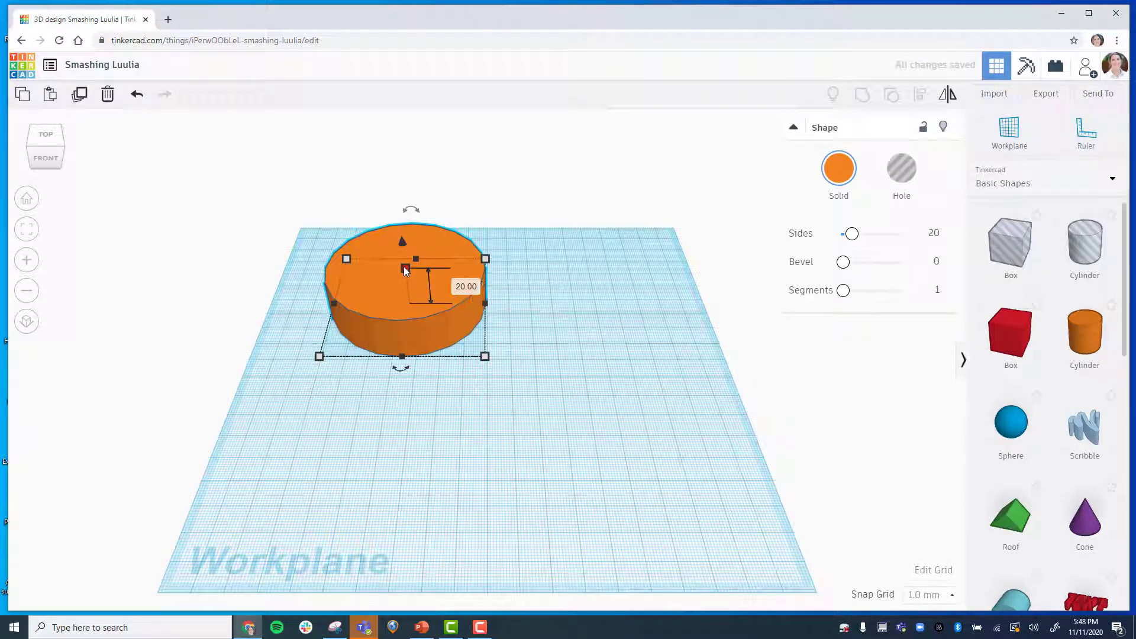
left_click(464, 285)
type("110")
key("Return")
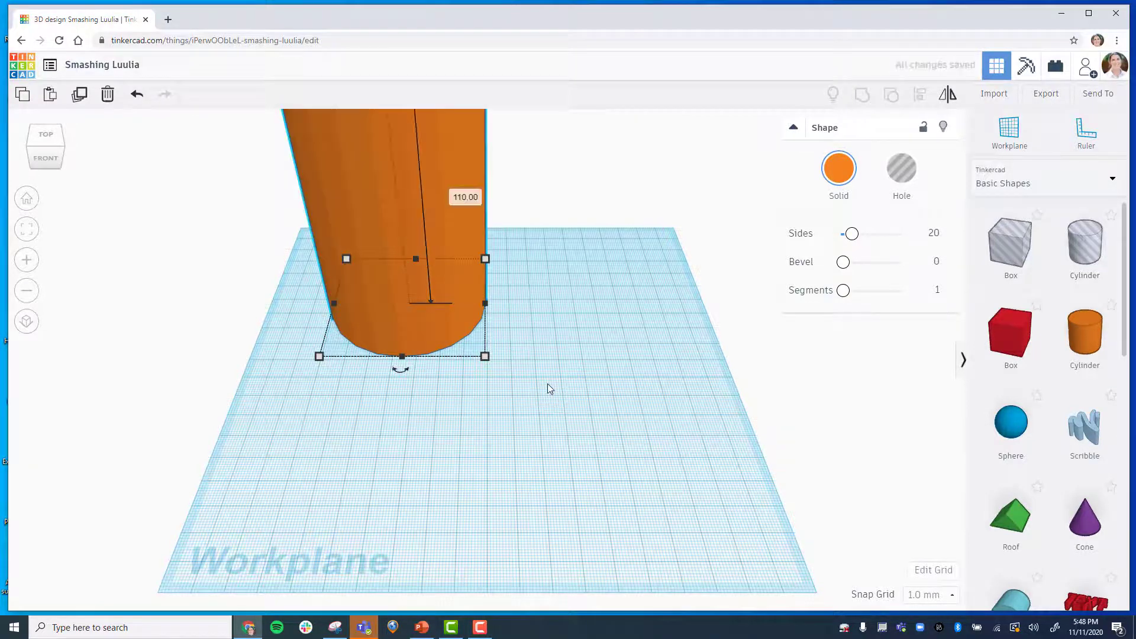
Place a second cylinder on the workplane beside the first one.
left_click(27, 292)
left_click(27, 292)
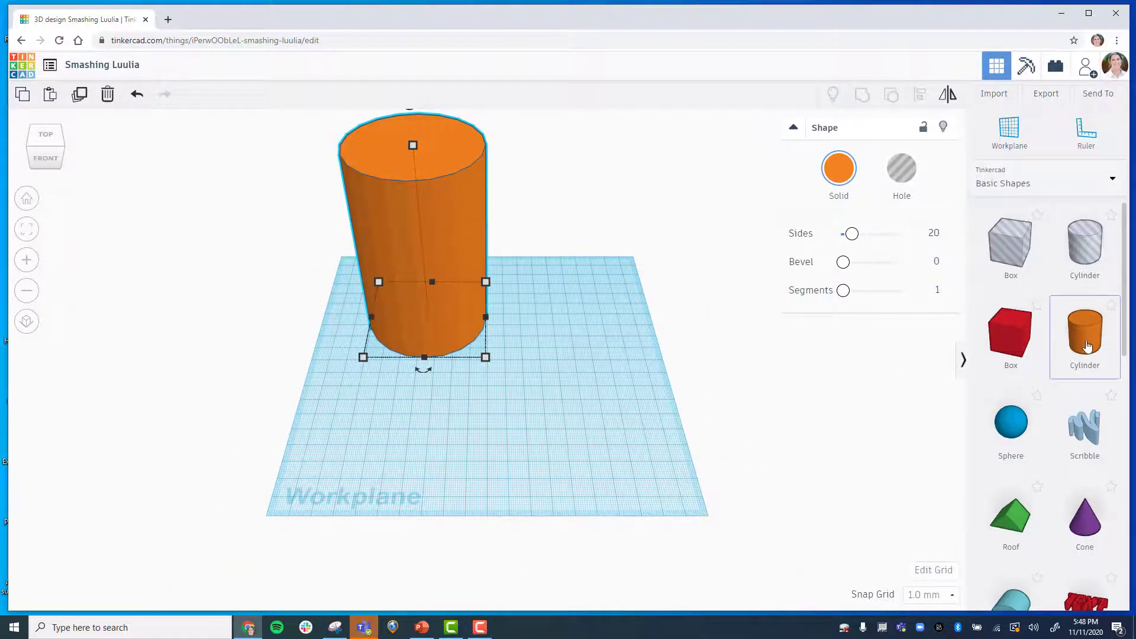
left_click_drag(1082, 334, 593, 373)
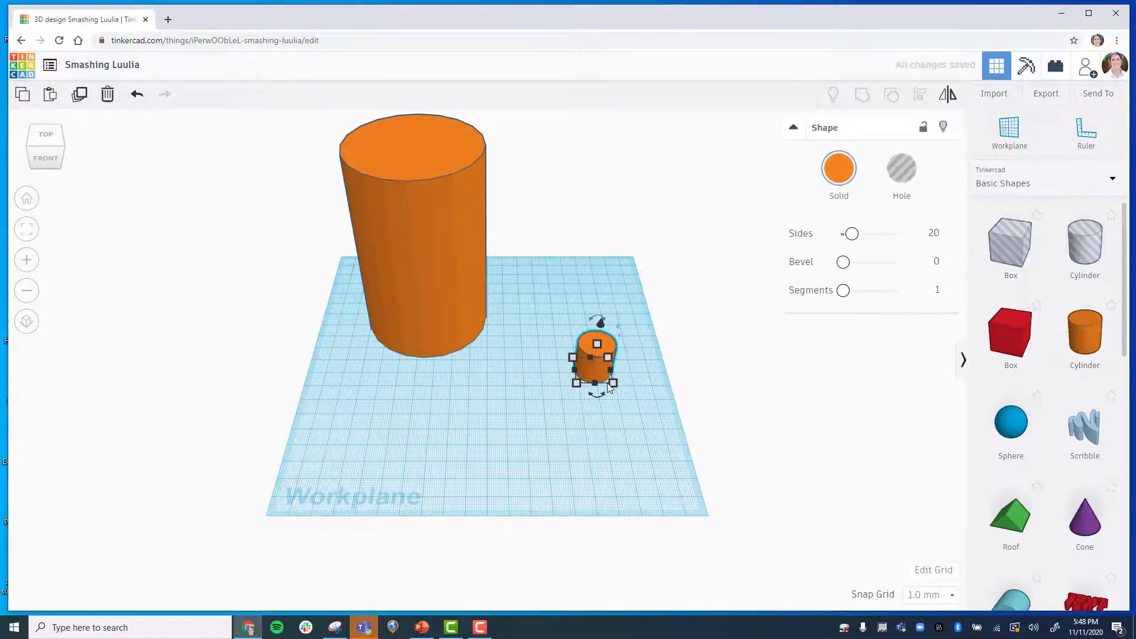
mouse_move(613, 386)
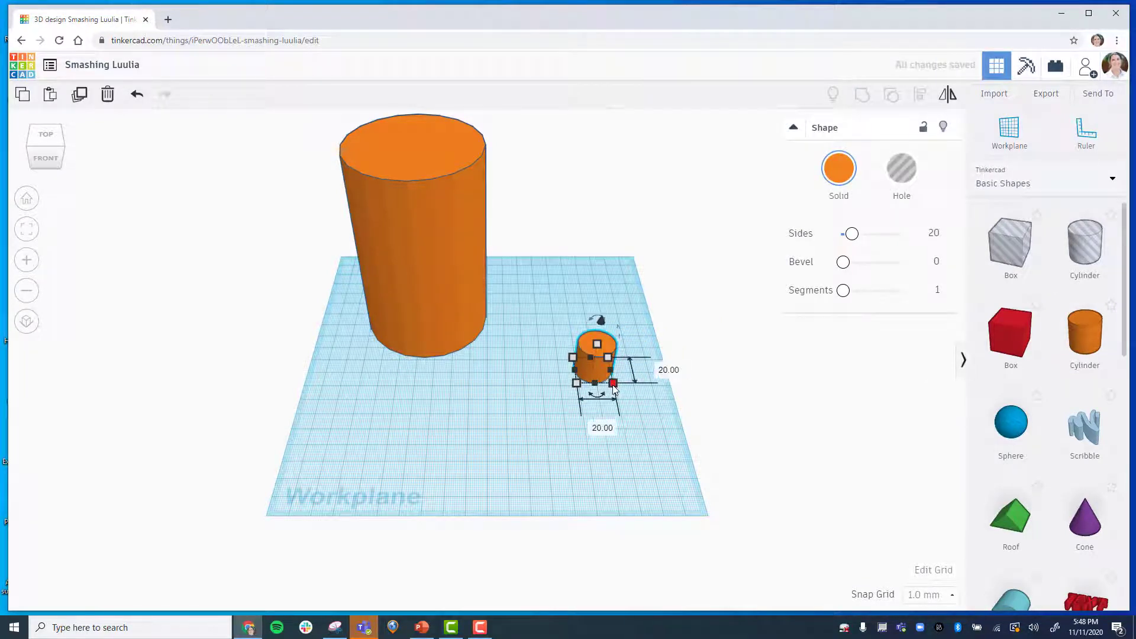
Size the second cylinder to 60 by 60 mm and 100 mm tall.
left_click(670, 370)
type("60")
key("Tab")
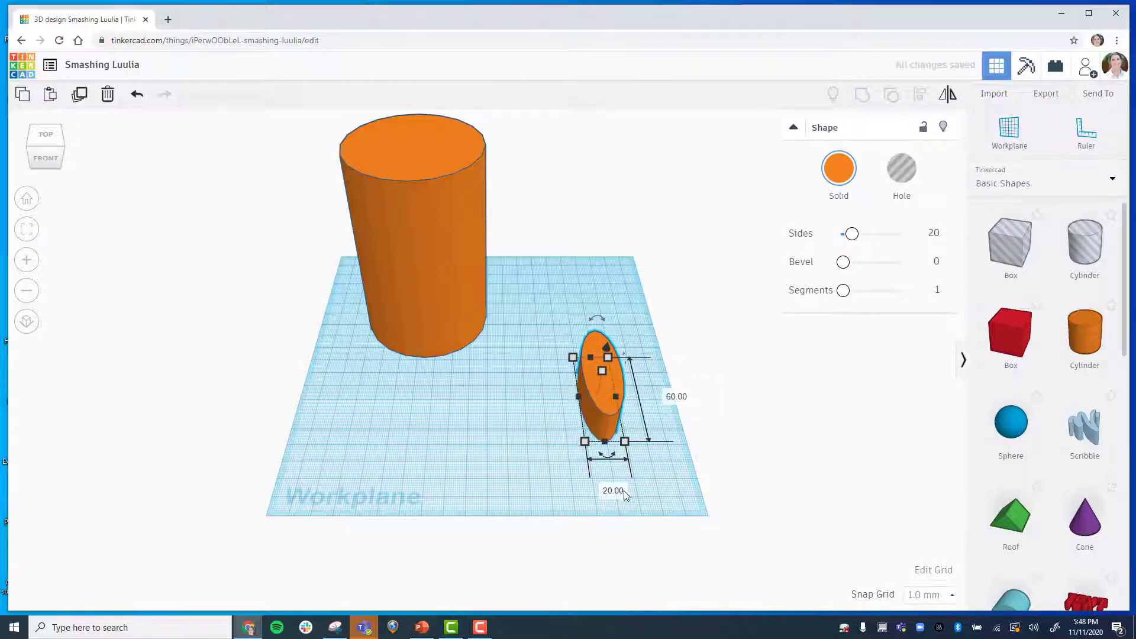
type("60")
key("Return")
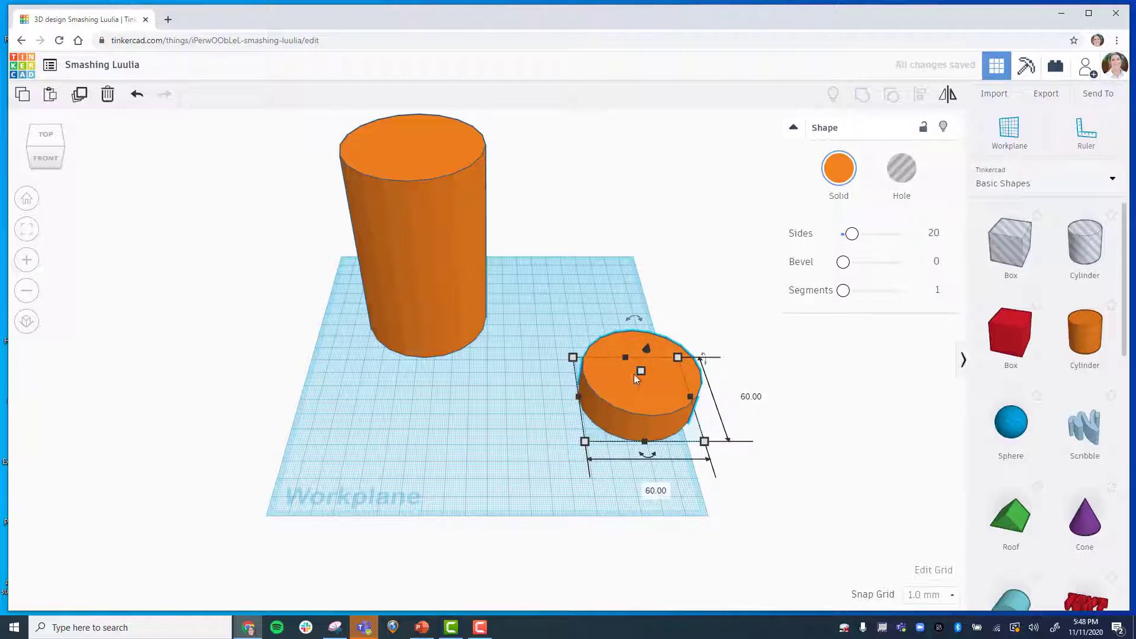
left_click(694, 383)
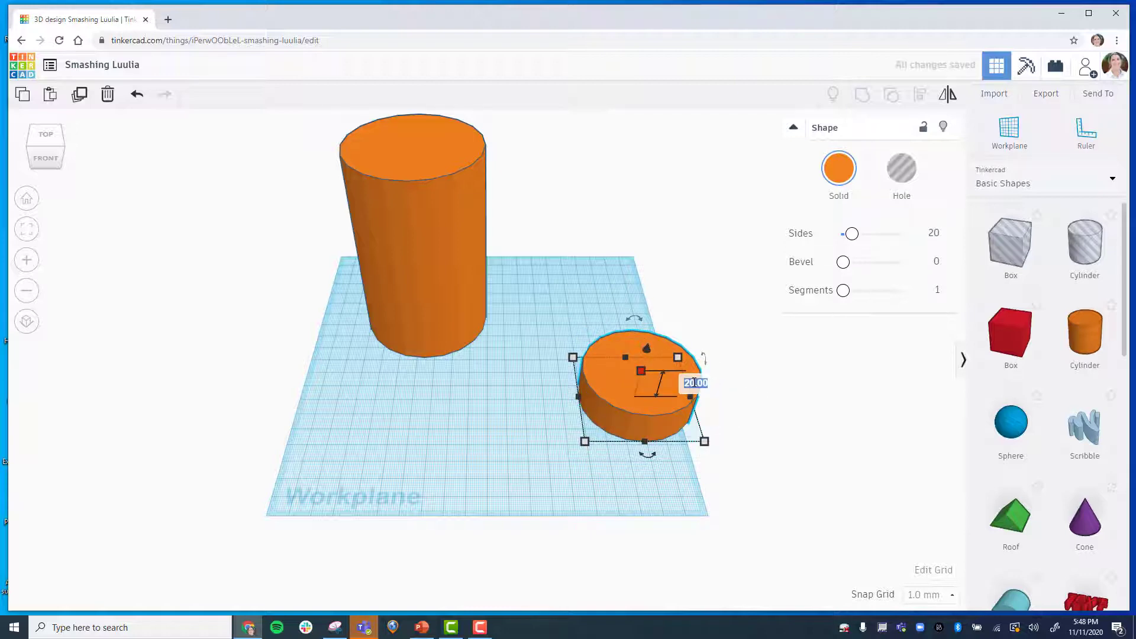
type("100")
key("Return")
Move the second cylinder and turn it into a hole.
left_click_drag(644, 295, 584, 236)
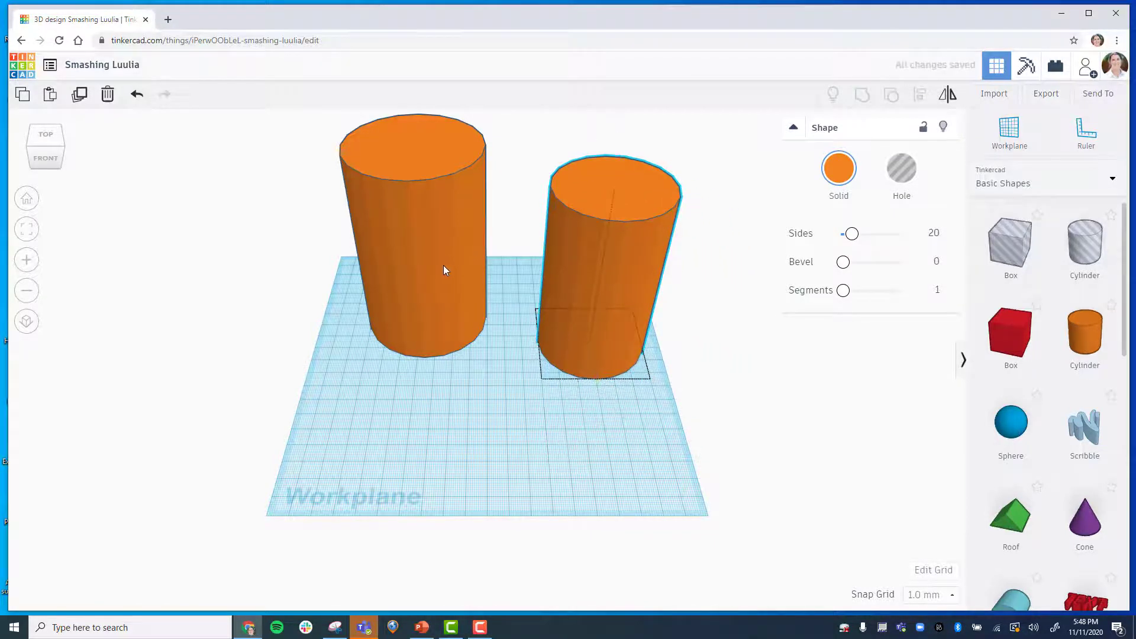
mouse_move(442, 265)
left_mouse_down()
mouse_move(437, 283)
mouse_move(440, 261)
left_mouse_up()
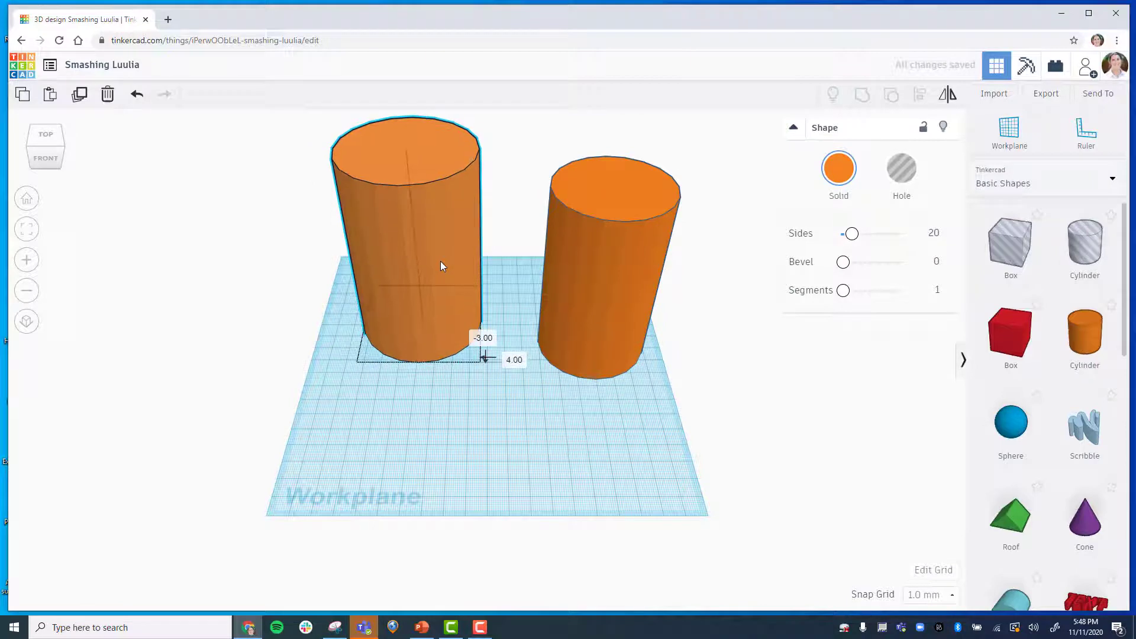
left_click(617, 271)
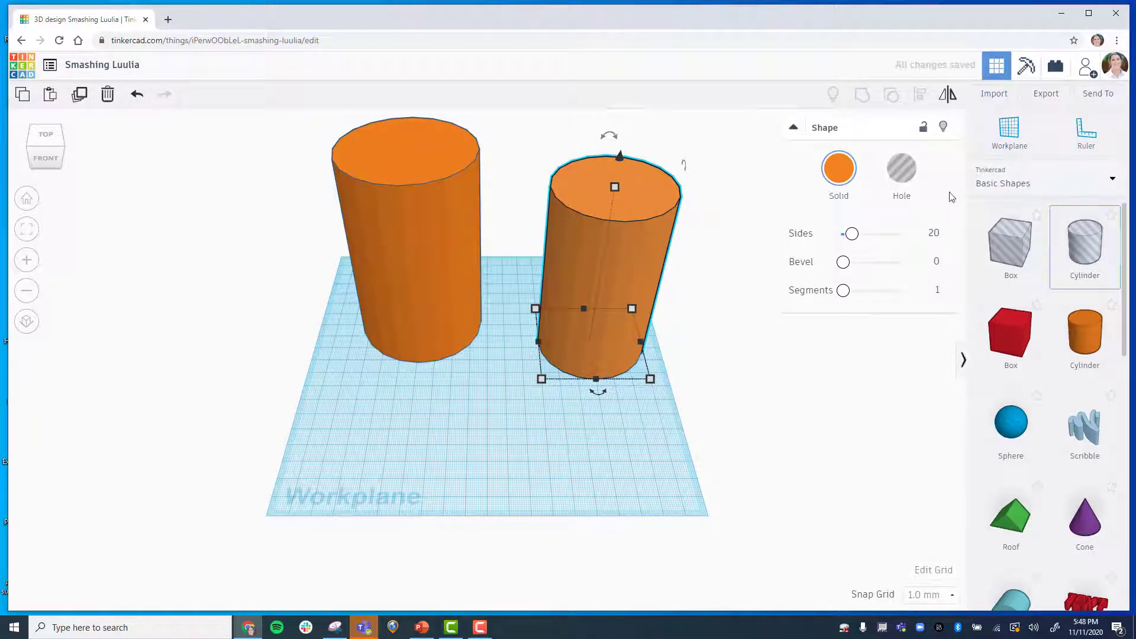
left_click(908, 171)
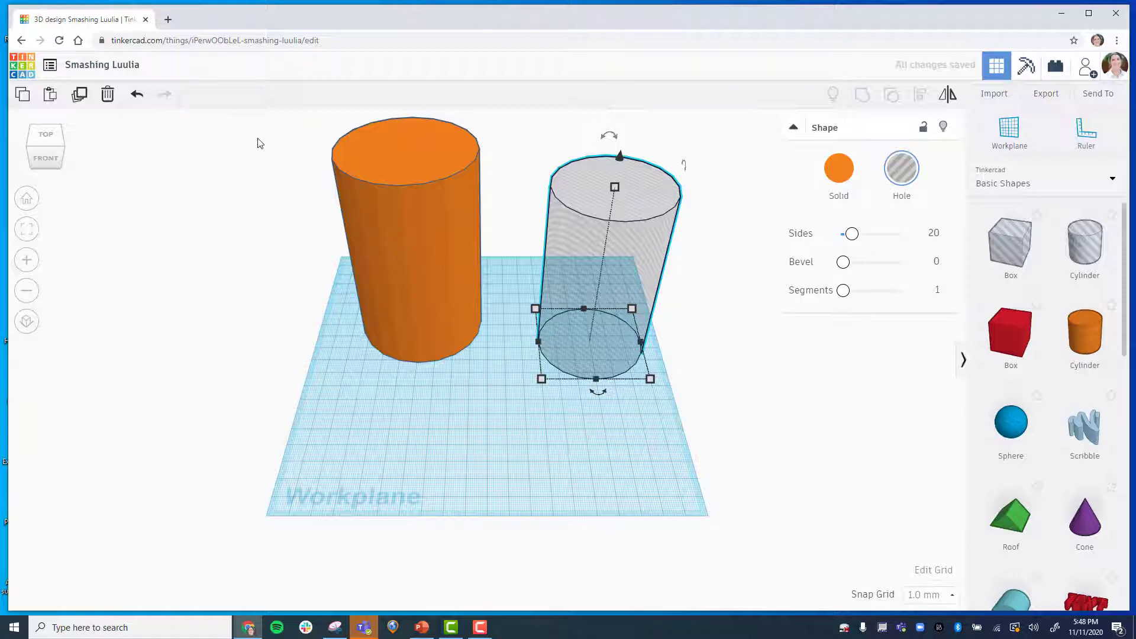
Align both cylinders so the hole is centred in the solid cylinder with their tops level.
left_click(26, 290)
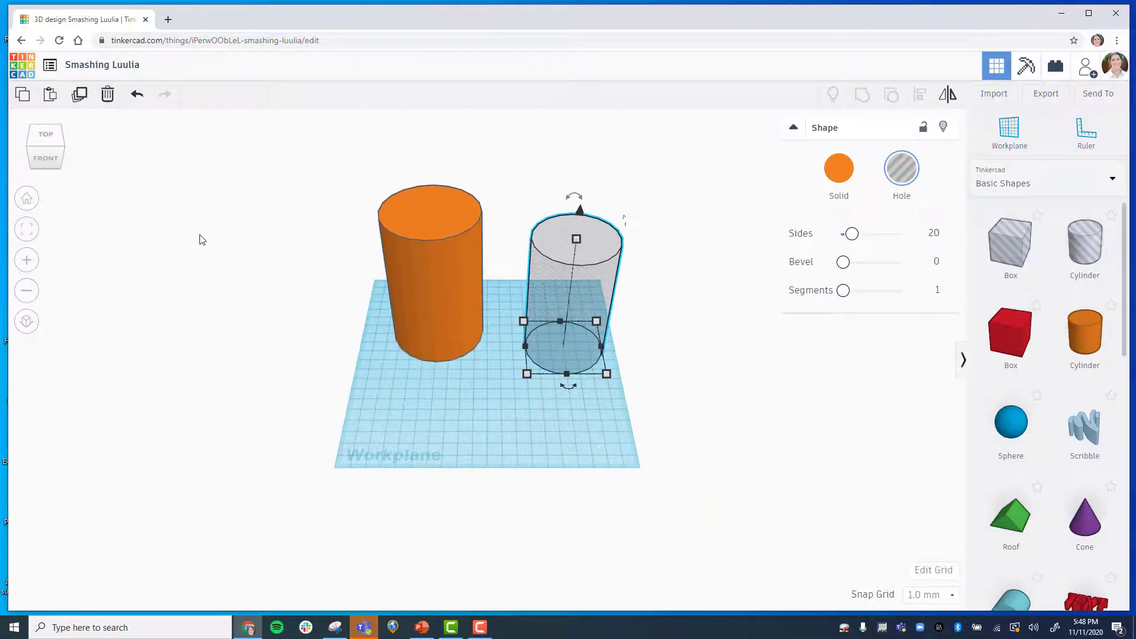
left_click_drag(331, 150, 659, 405)
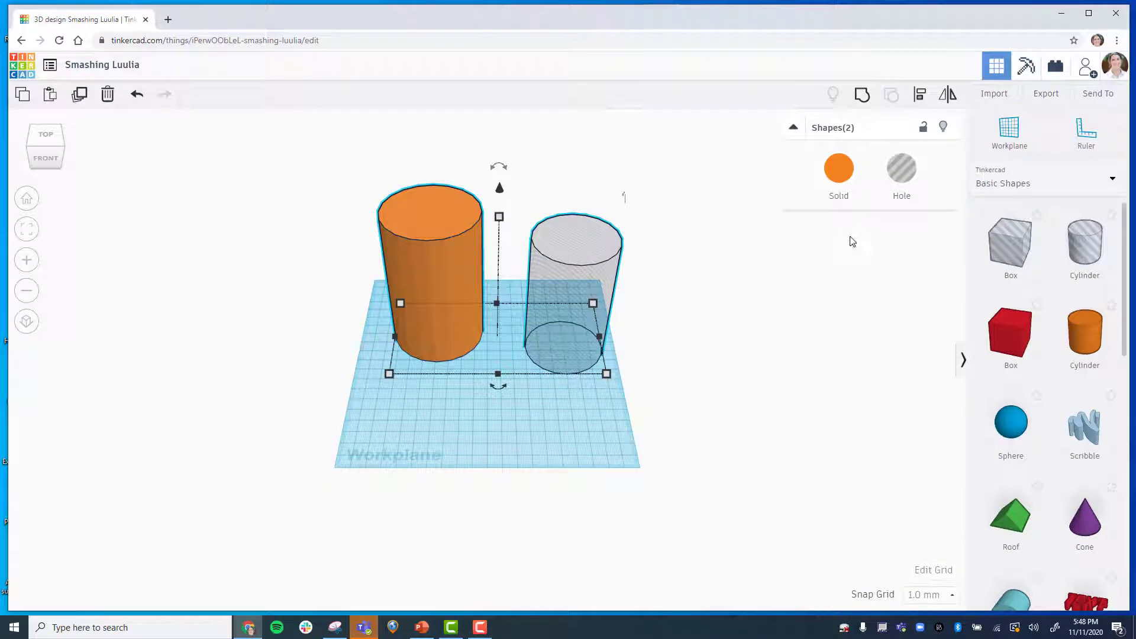
left_click(921, 95)
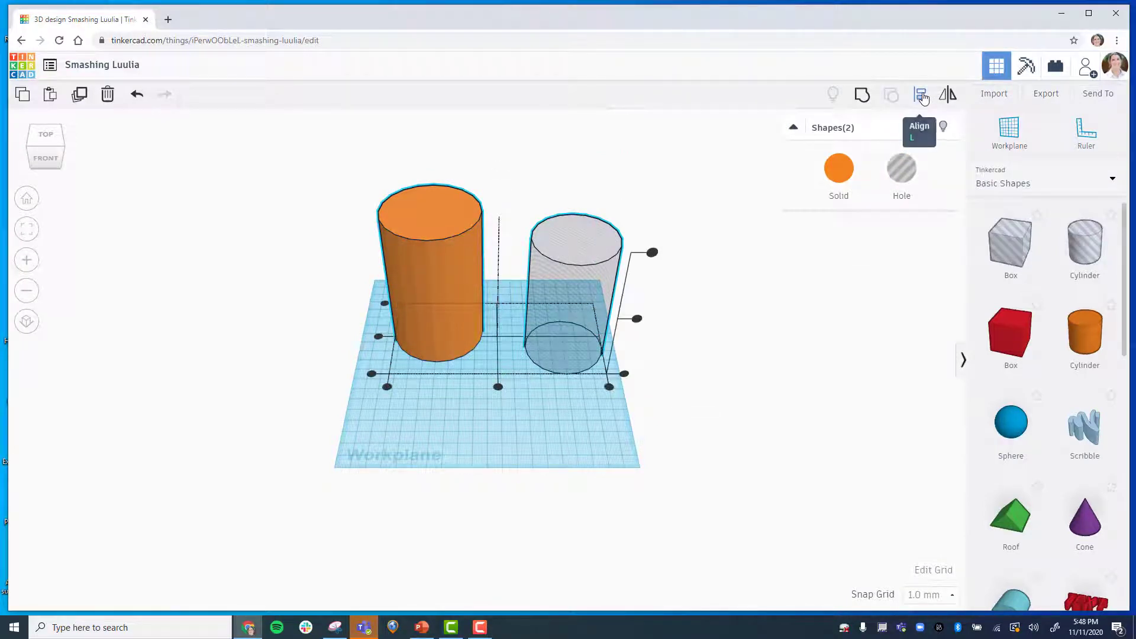
left_click(652, 253)
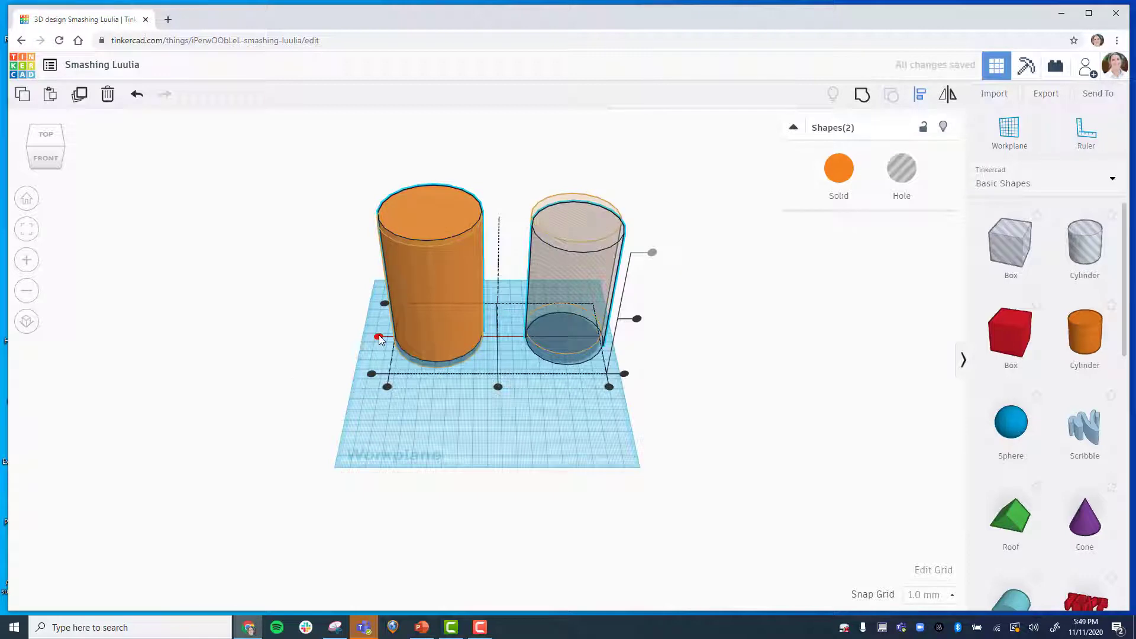
left_click_drag(380, 339, 379, 339)
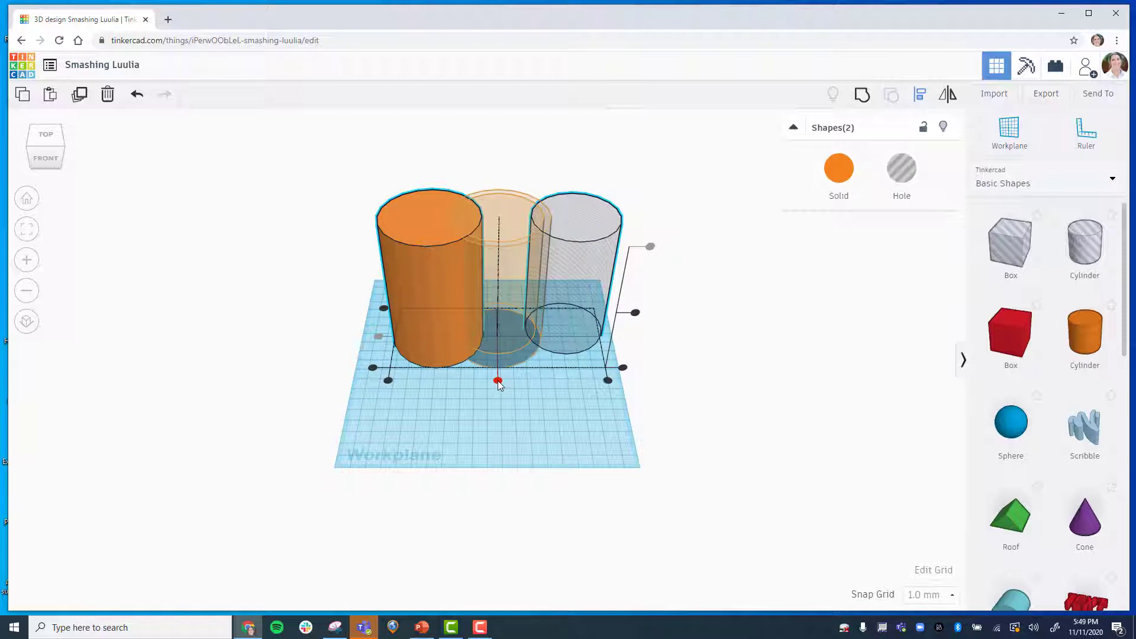
left_click(497, 380)
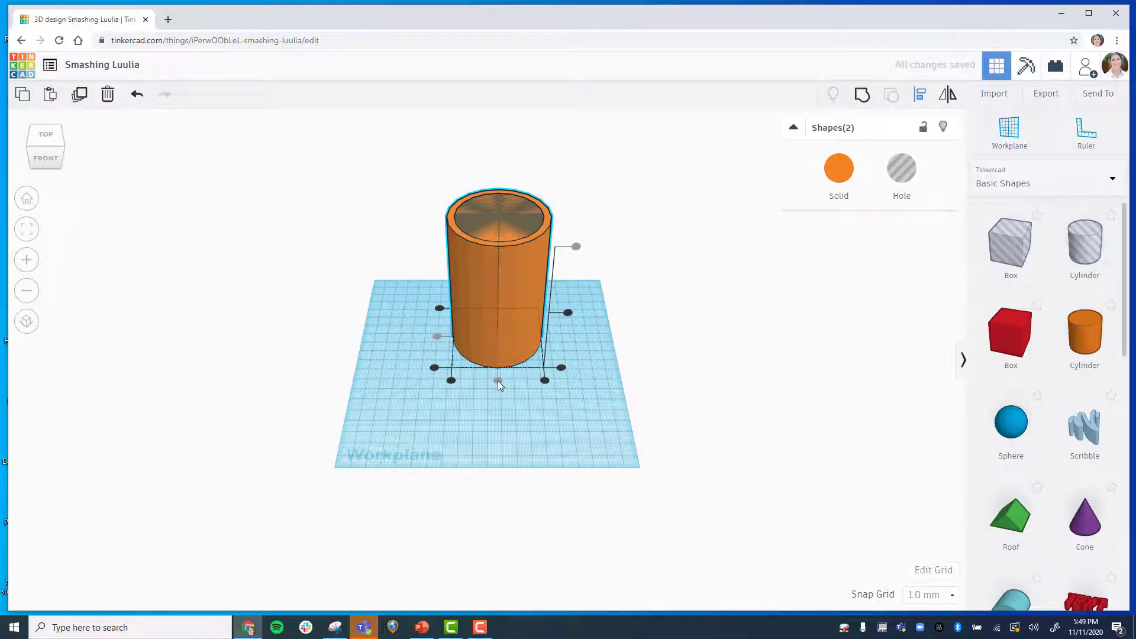
Group the solid and hole cylinders into a hollow tube.
left_click(46, 136)
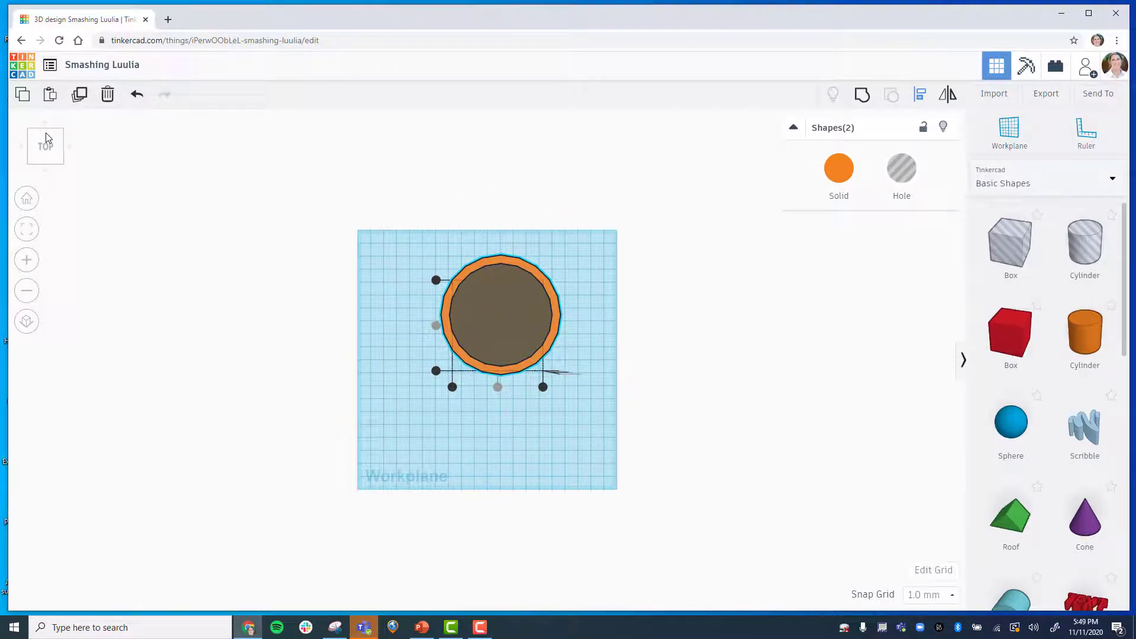
left_click(28, 207)
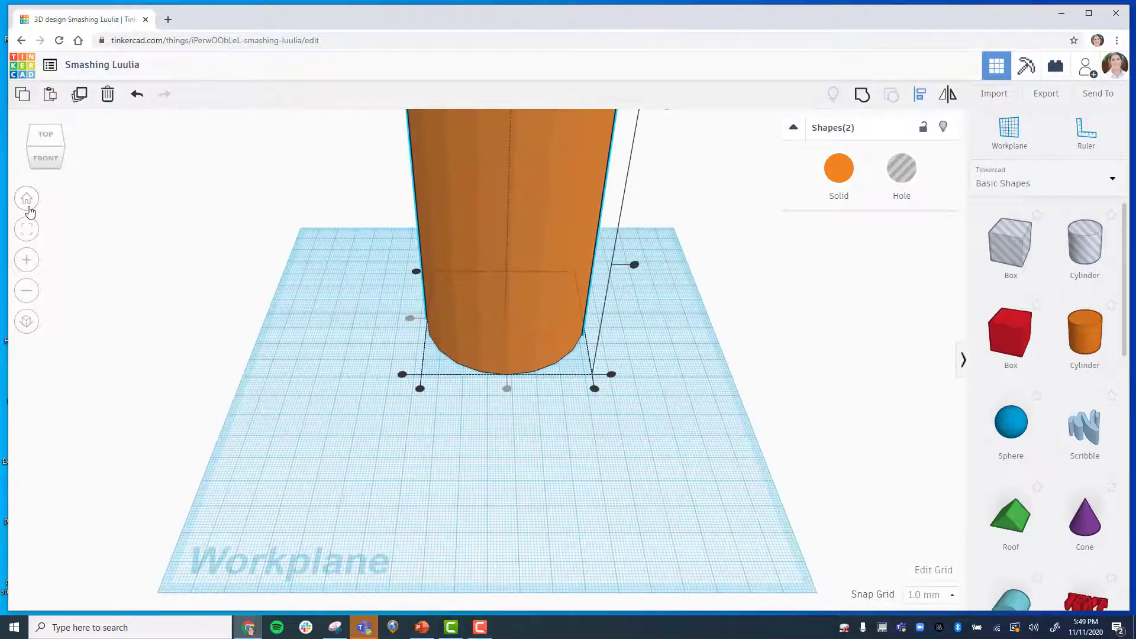
left_click(29, 292)
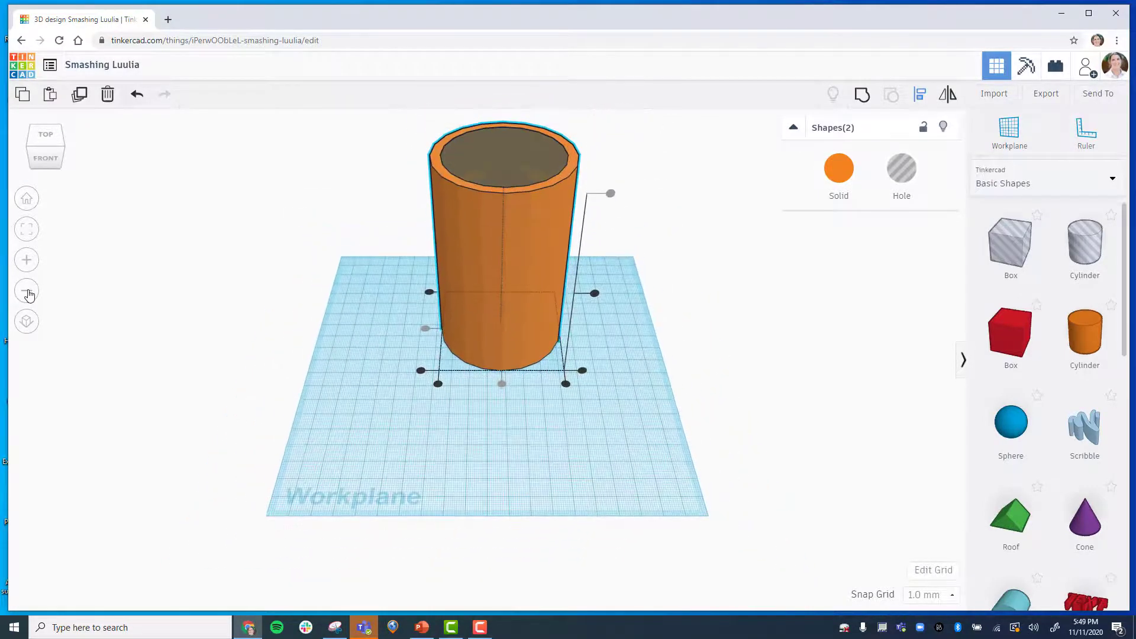
left_click(342, 392)
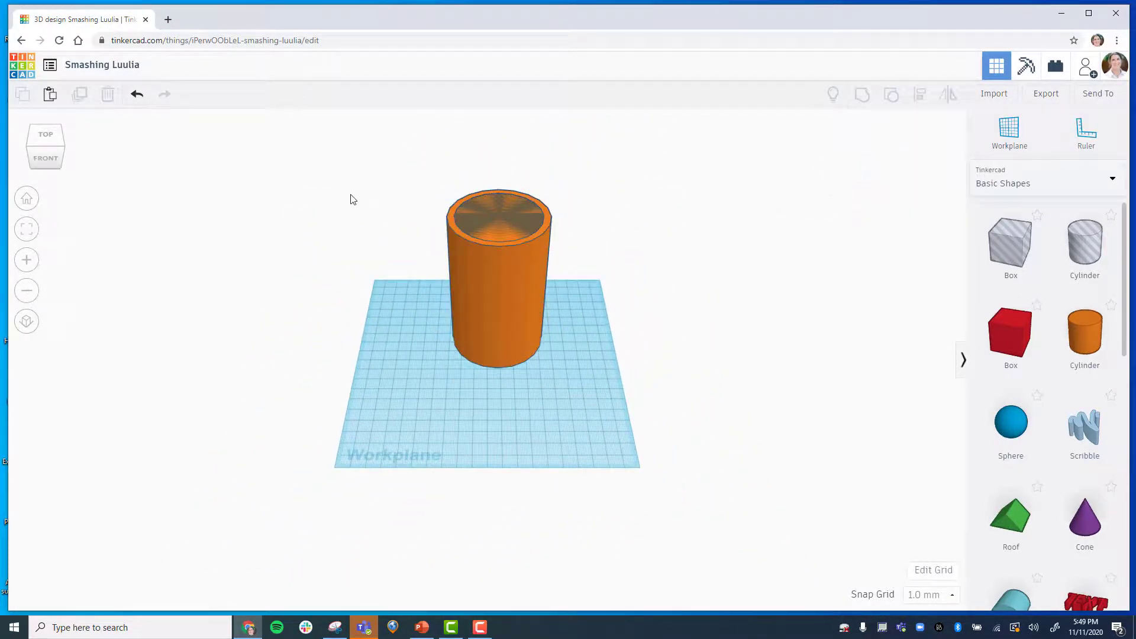
left_click_drag(354, 154, 635, 402)
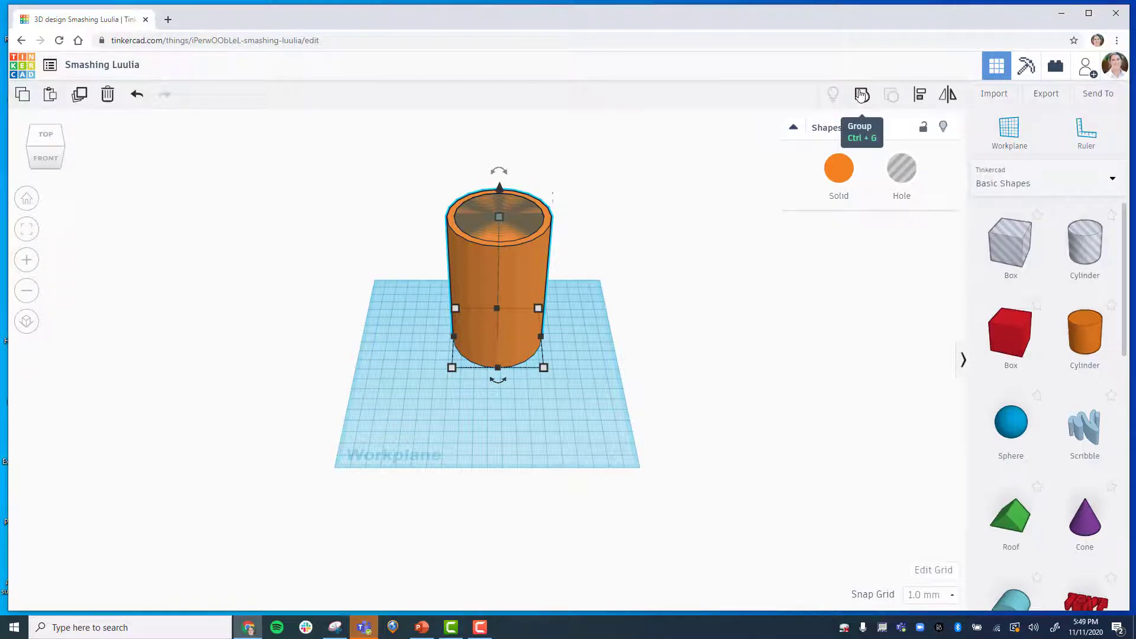
left_click(862, 95)
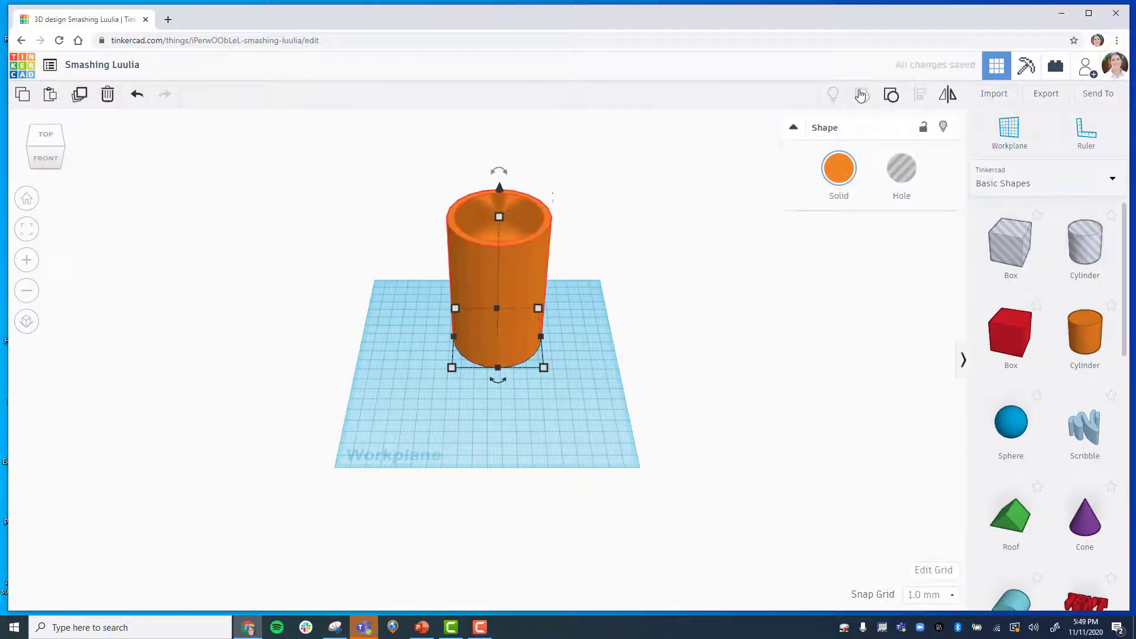
Rotate the tube -45 degrees so it tilts sideways.
left_click(48, 136)
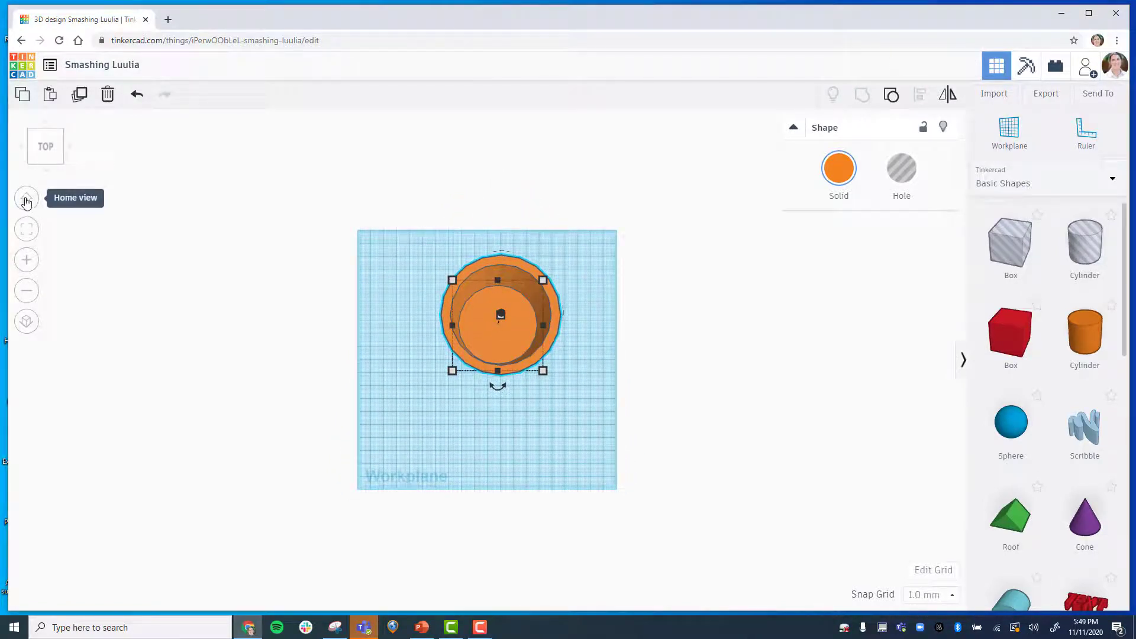
left_click(26, 200)
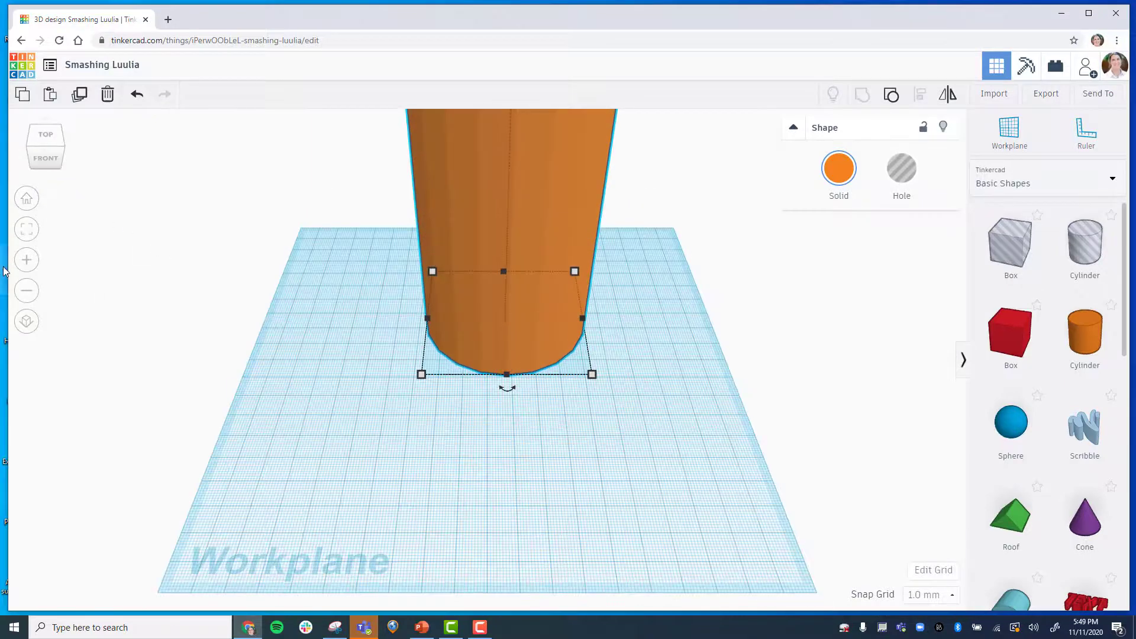
left_click(26, 290)
left_click(26, 290)
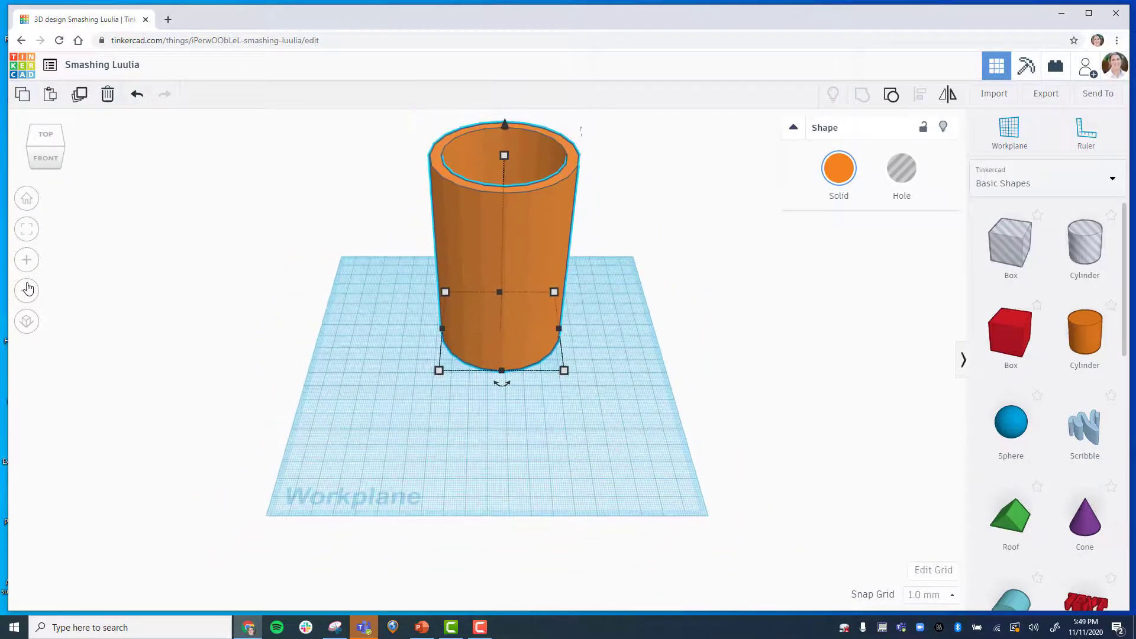
left_click(26, 290)
mouse_move(498, 171)
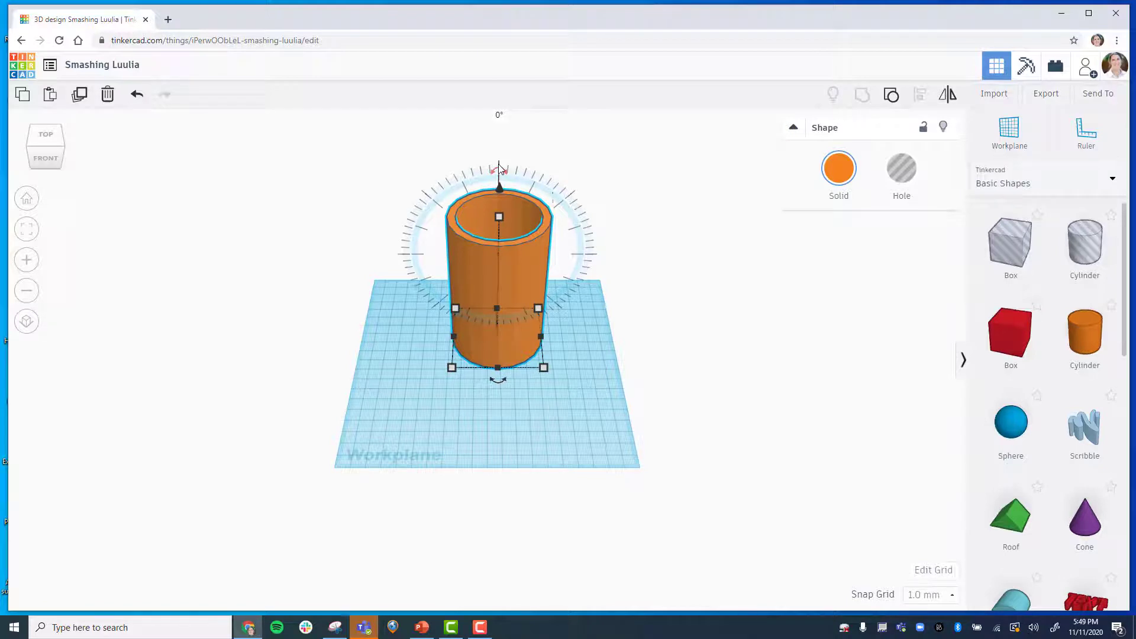
left_click_drag(499, 170, 576, 189)
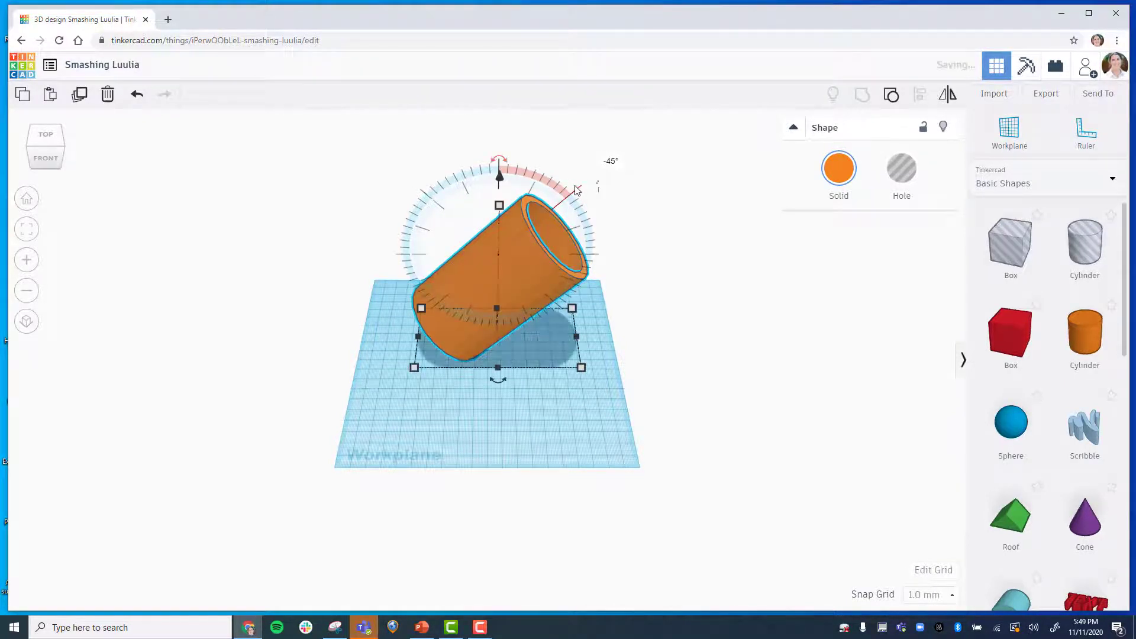
Add a box to the workplane and set its footprint to 70 by 80 mm.
left_click(512, 411)
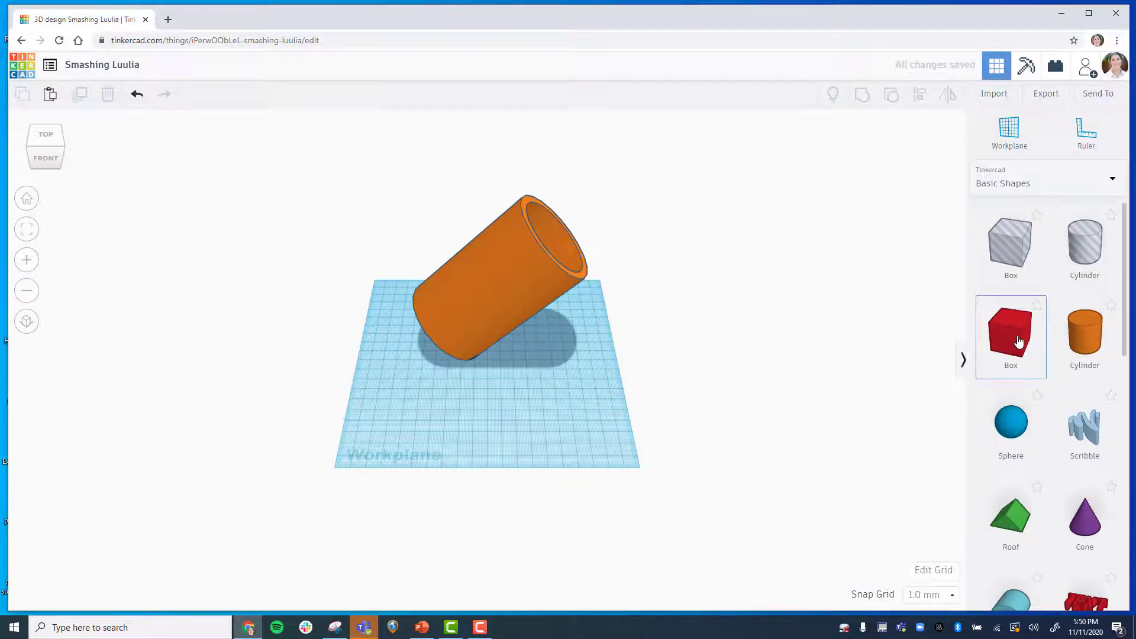
left_click_drag(1017, 341, 521, 387)
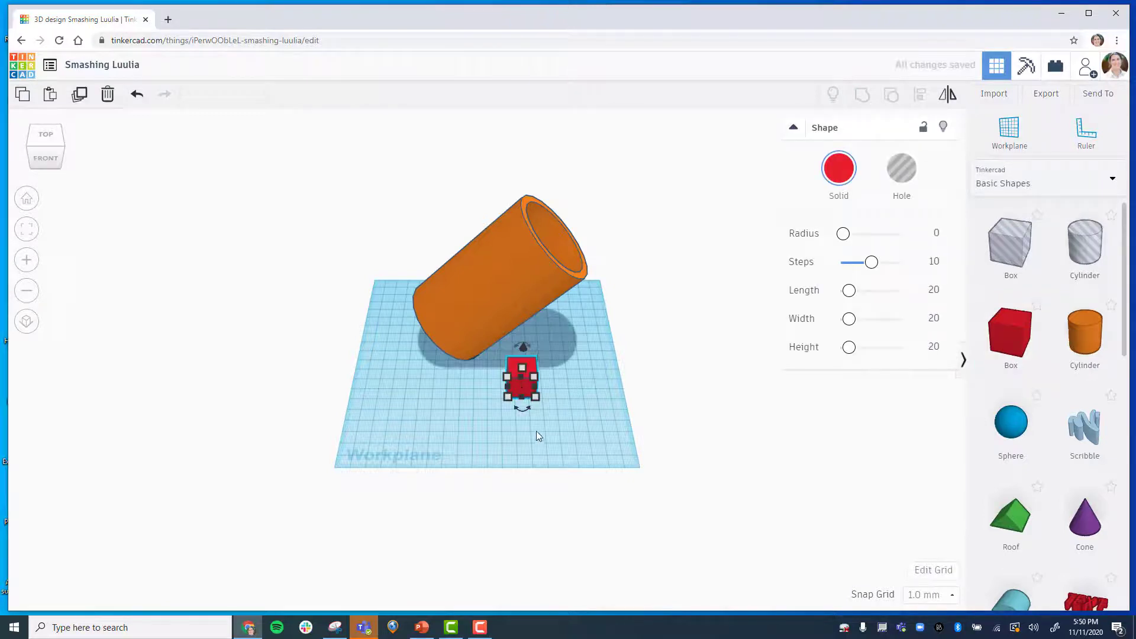
mouse_move(535, 401)
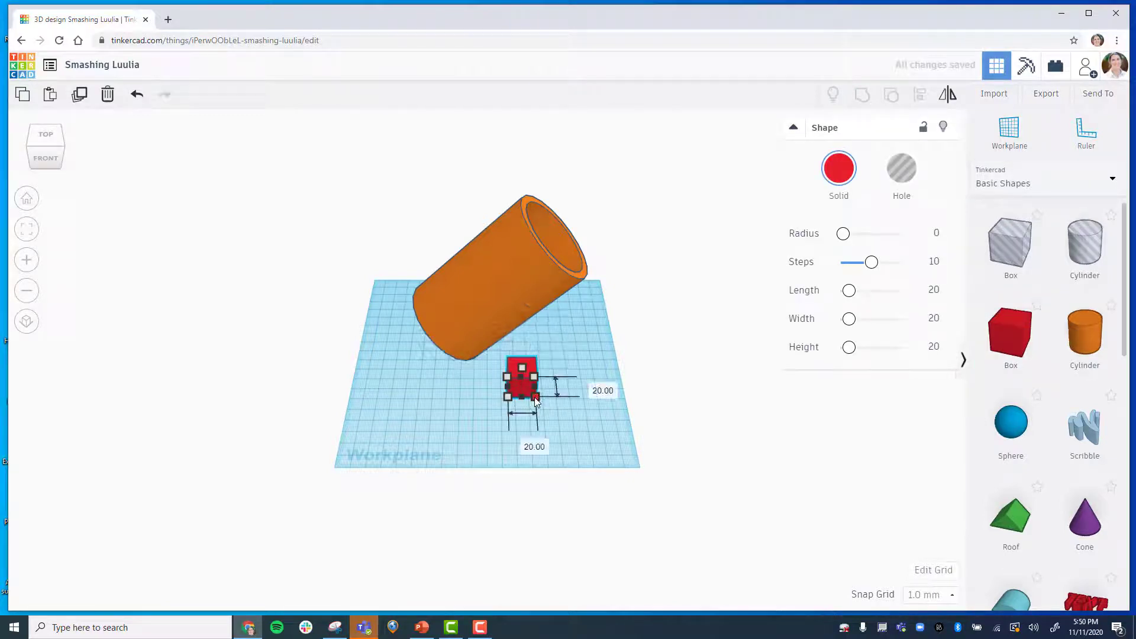
left_click(594, 387)
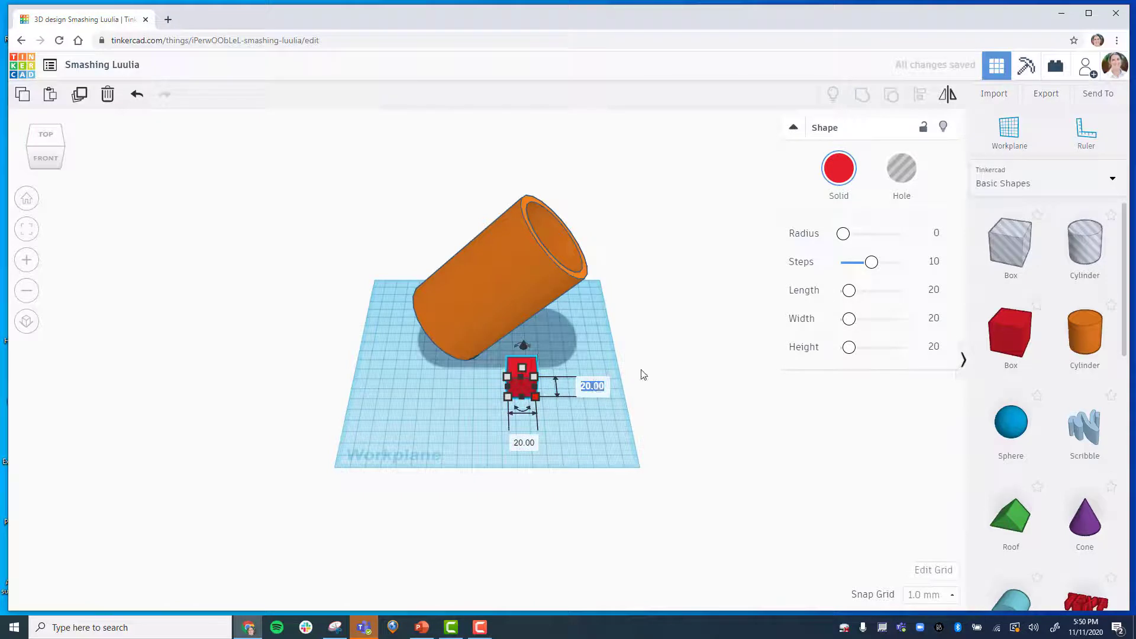
type("7")
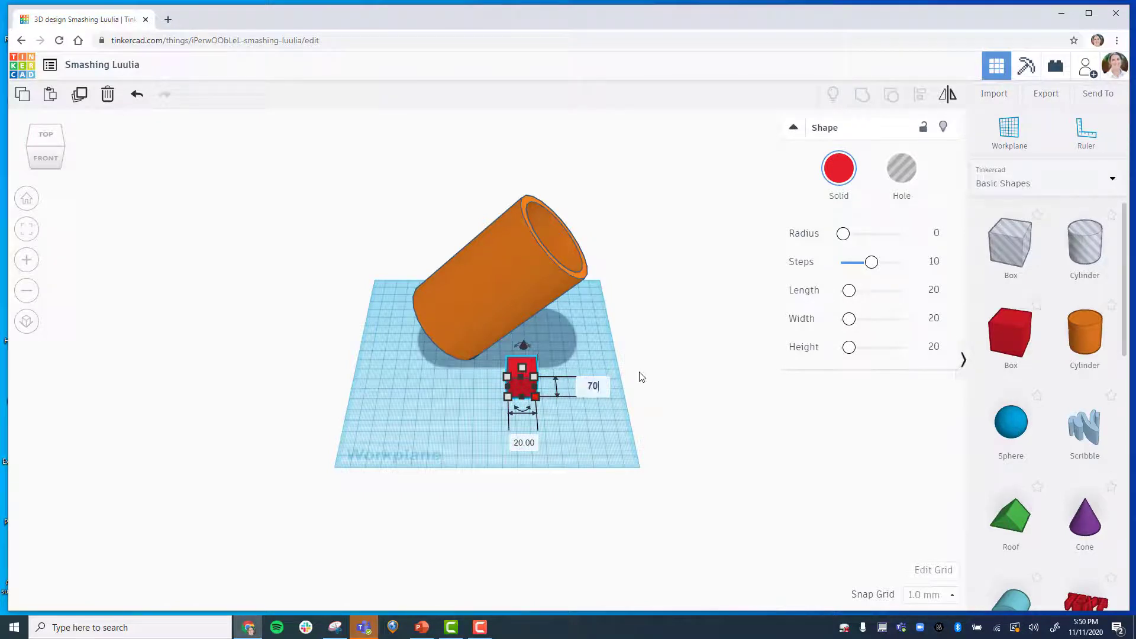
type("0")
left_click(525, 445)
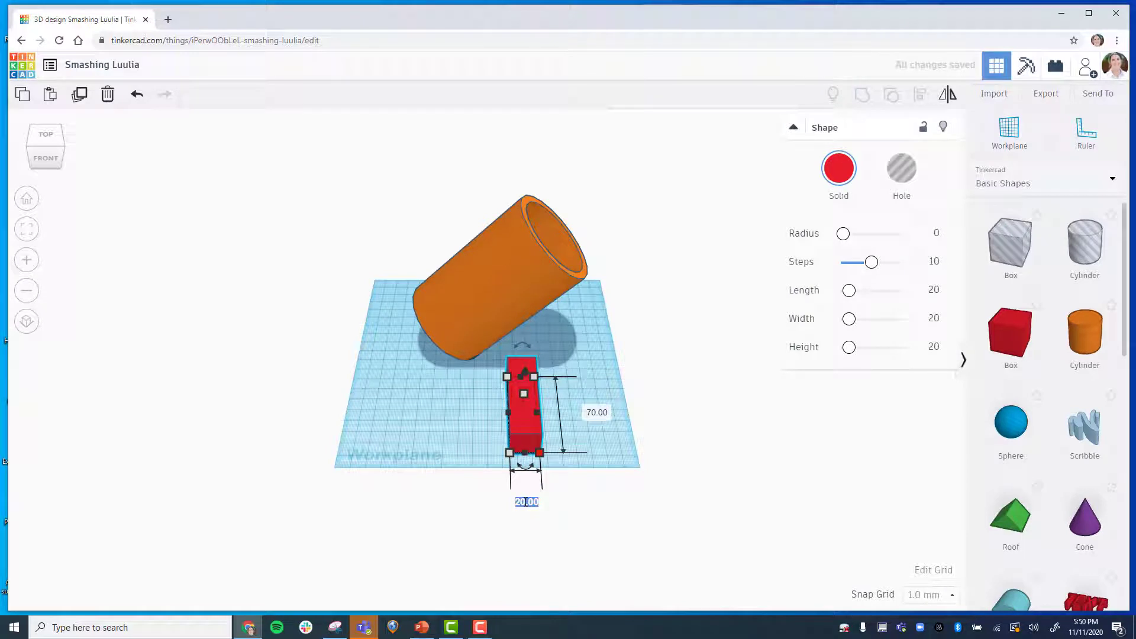
type("3")
type("0")
key("Return")
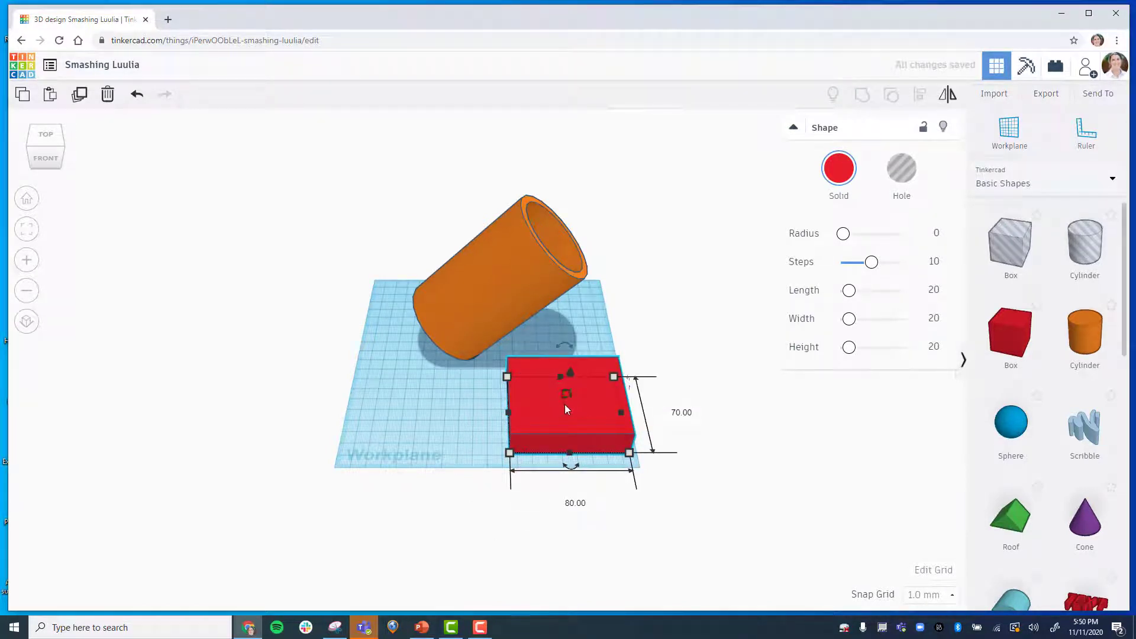
Move the tube and the box together so the box sits beneath the tube's lower end.
mouse_move(567, 391)
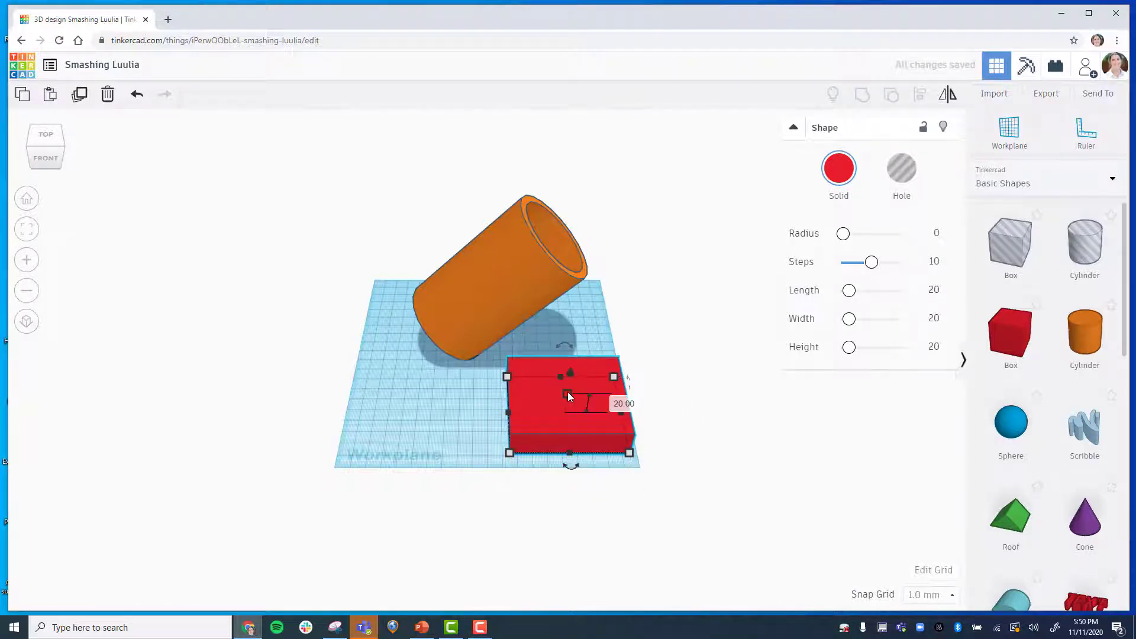
left_click(447, 403)
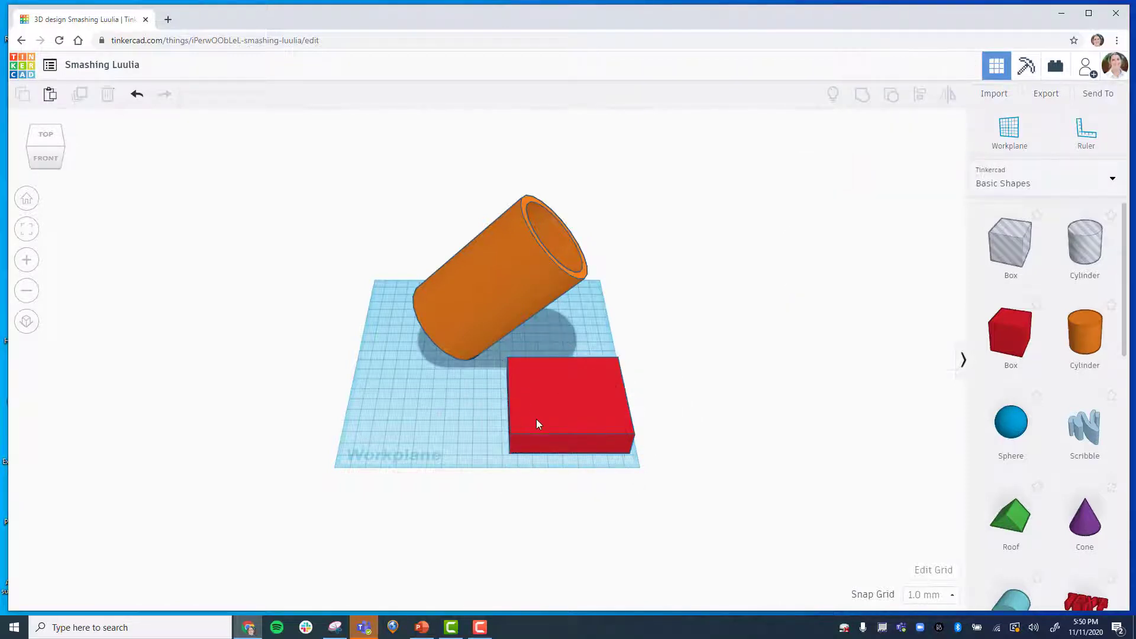
left_click_drag(540, 420, 459, 333)
left_click_drag(576, 354, 544, 355)
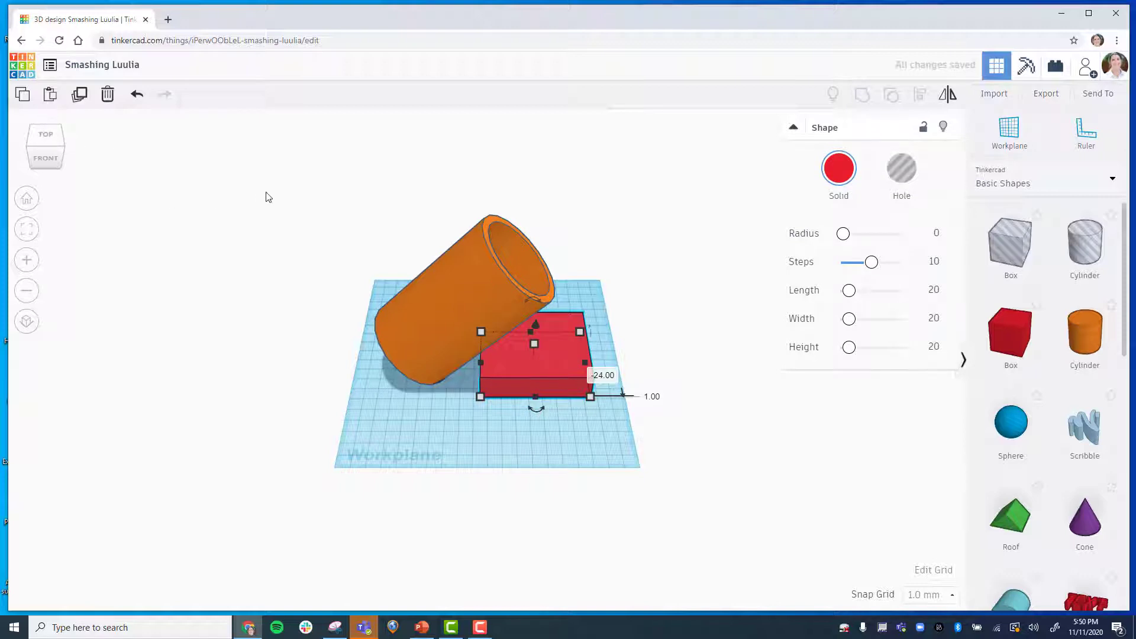
Select the tube and the box and align their left sides.
left_click_drag(265, 192, 660, 421)
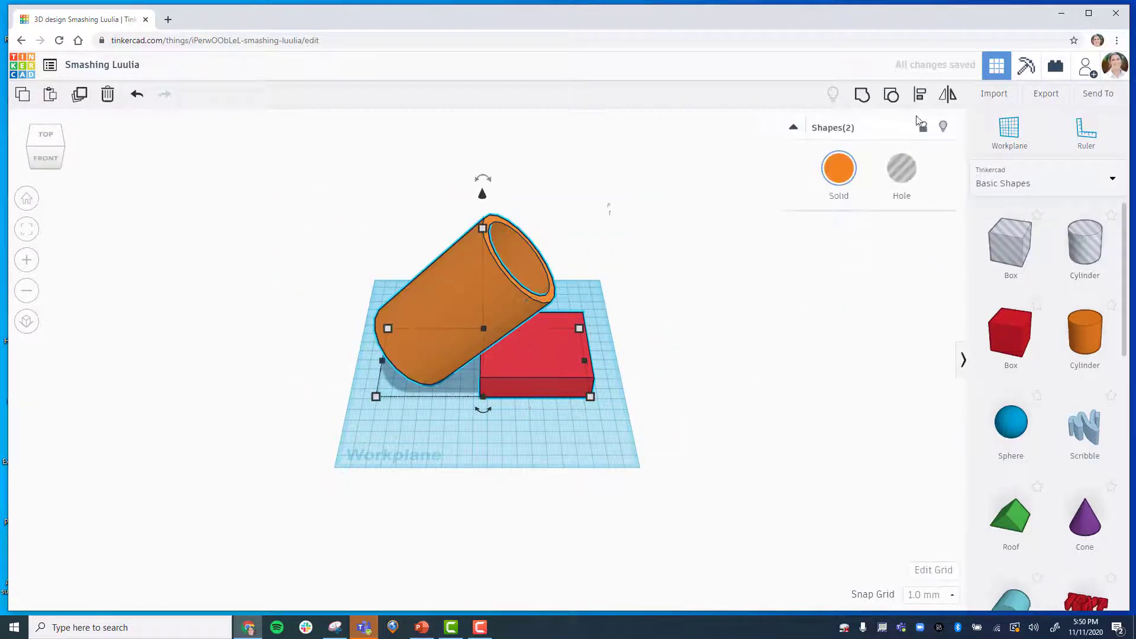
left_click(921, 96)
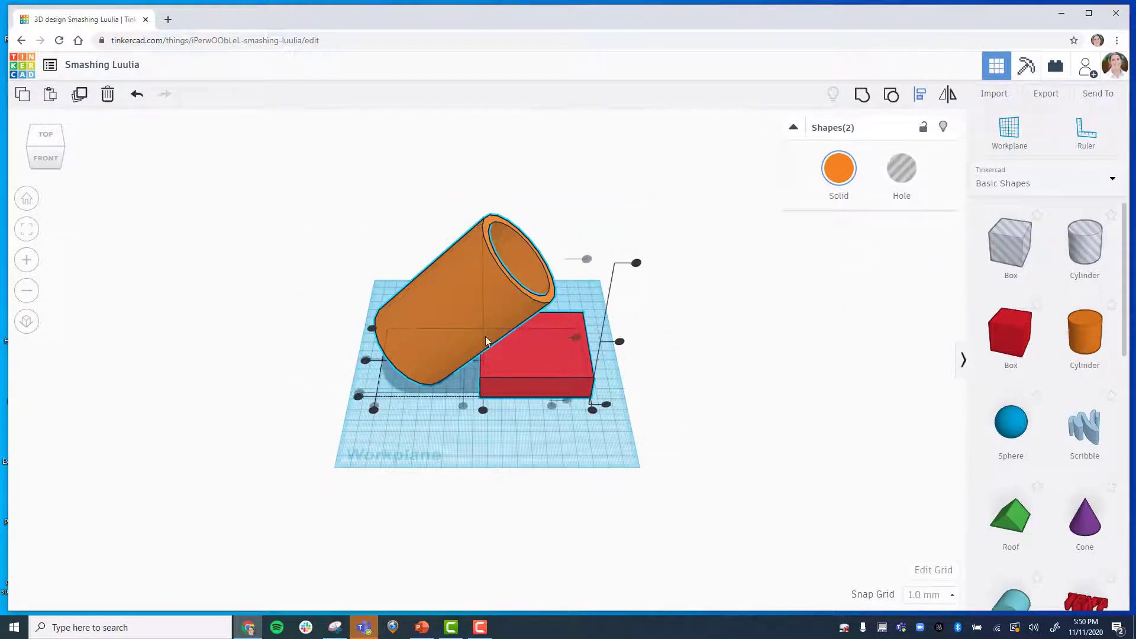
left_click(366, 362)
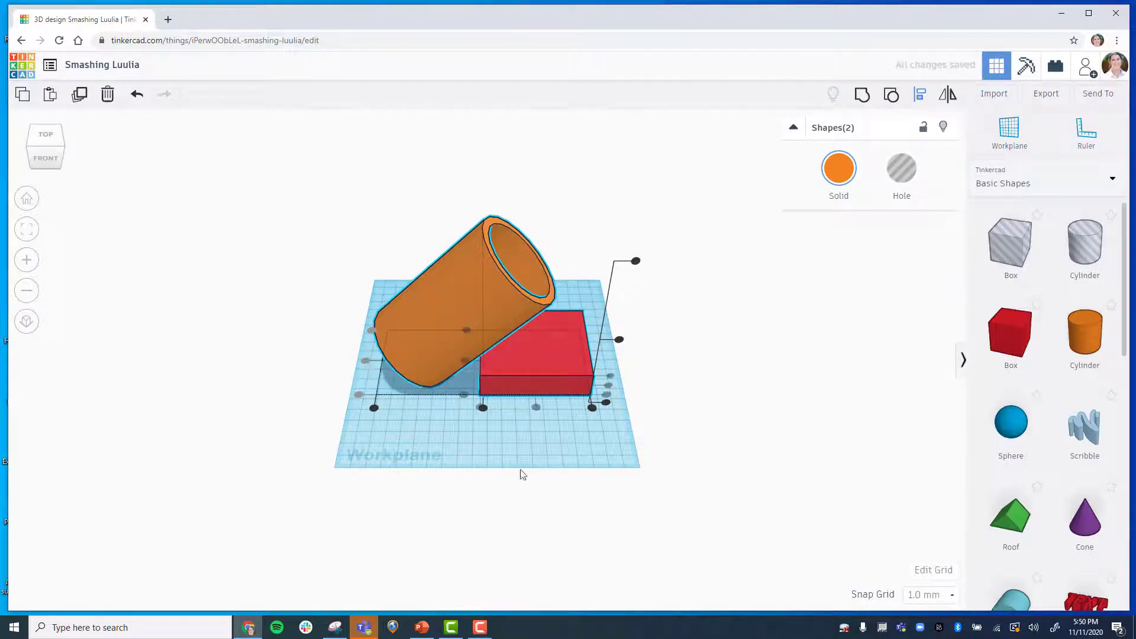
Move the tube sideways so its lower end rests over the box.
left_click(51, 139)
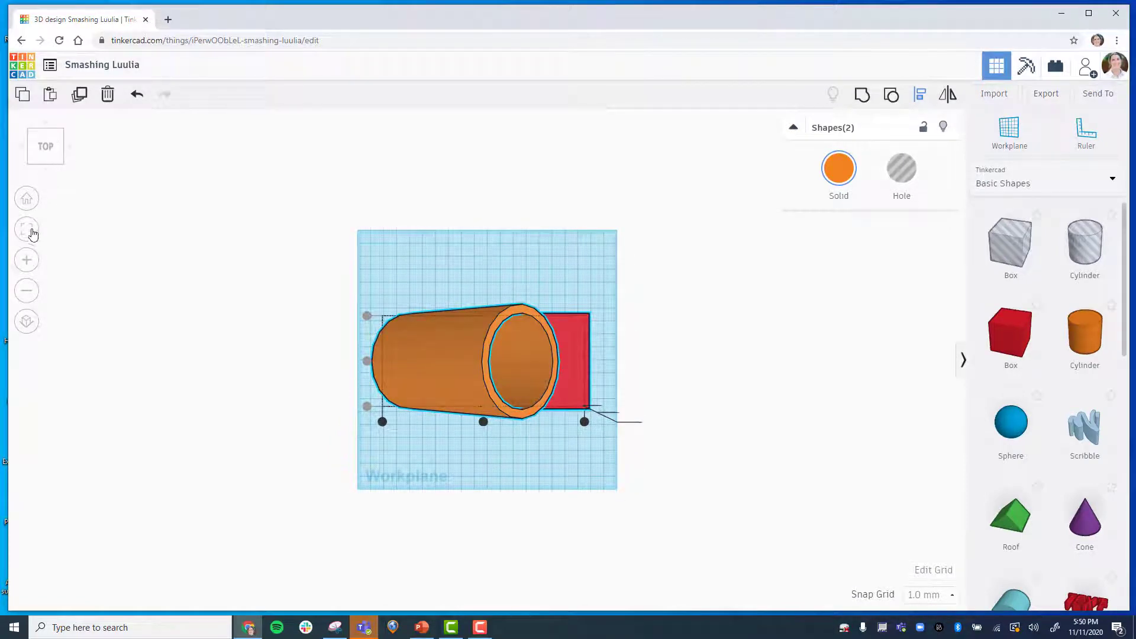
left_click(27, 198)
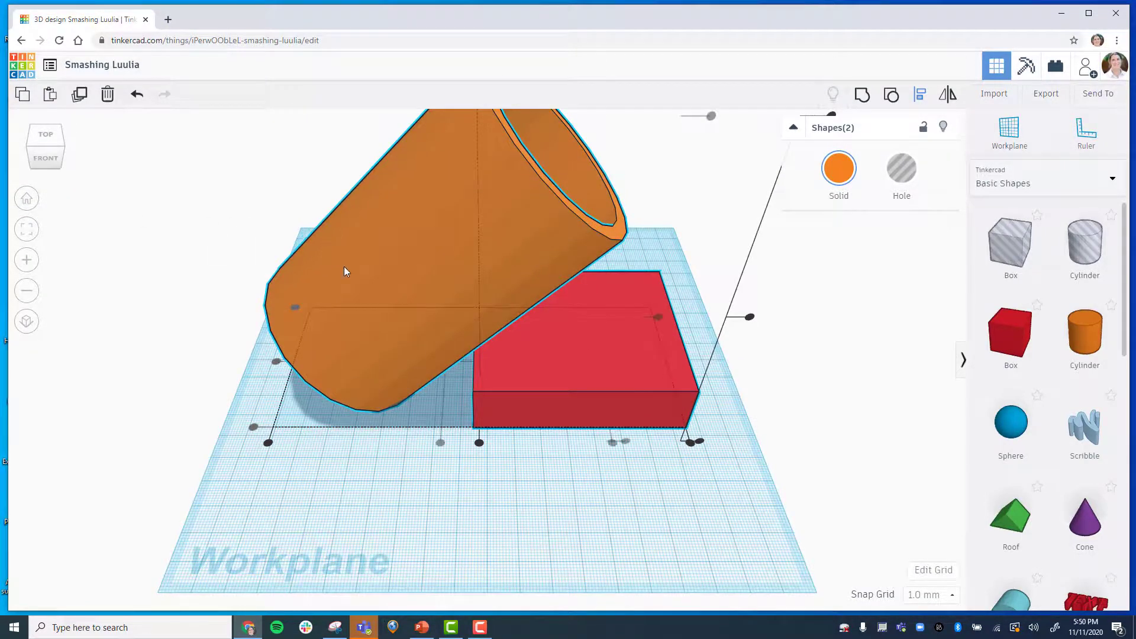
left_click(349, 471)
left_click_drag(393, 283, 644, 265)
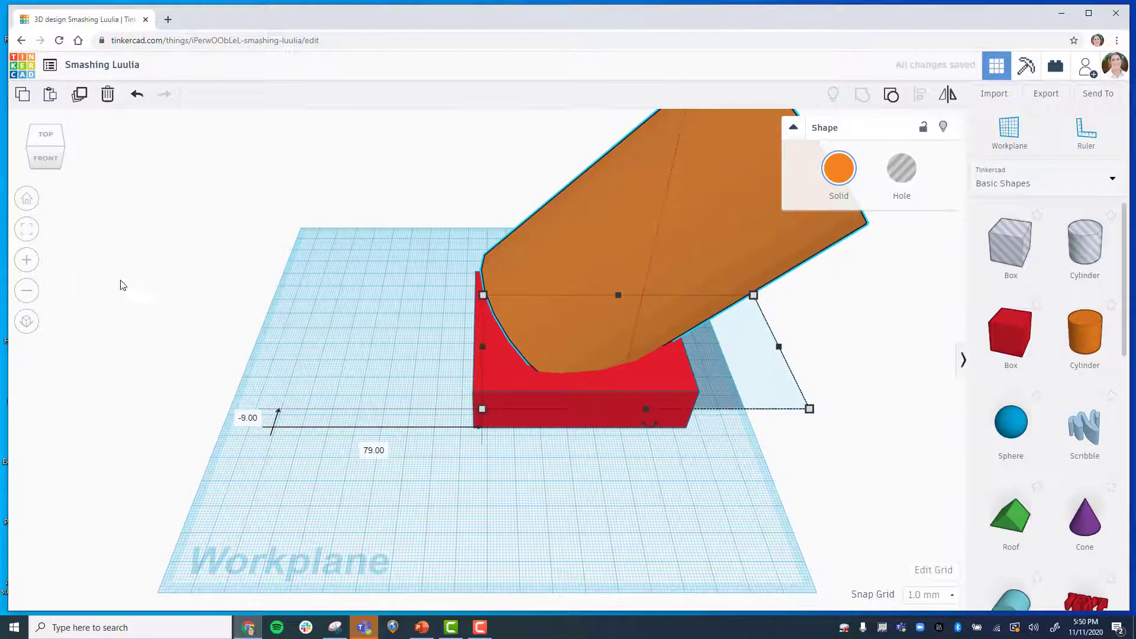
Select the tube and box from the top view and centre them front to back with Align.
left_click(30, 290)
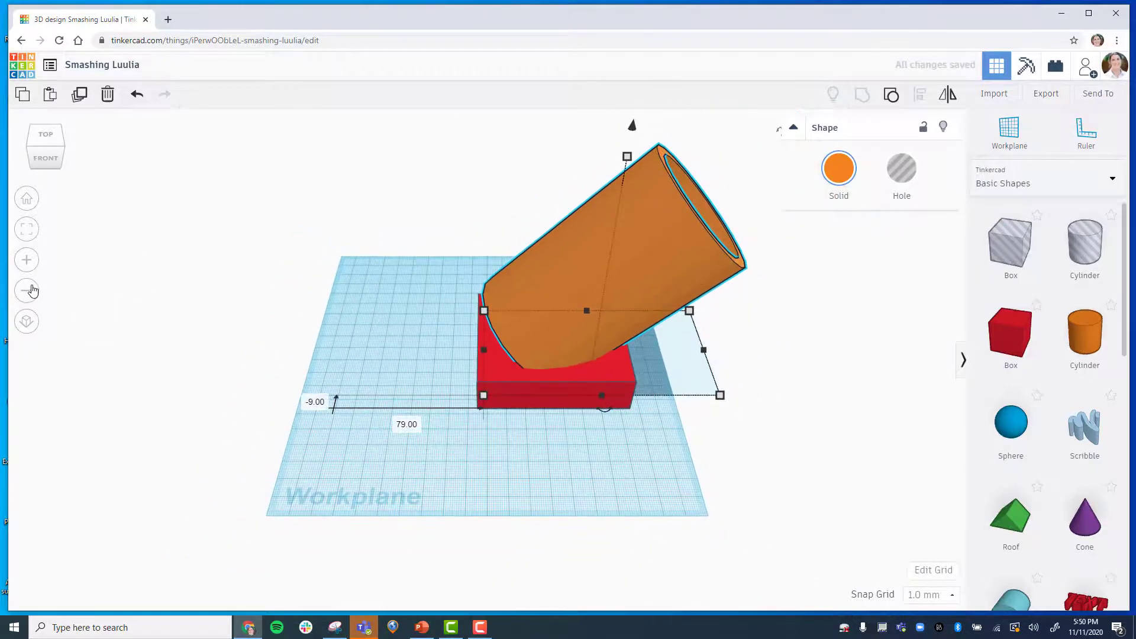
left_click(53, 167)
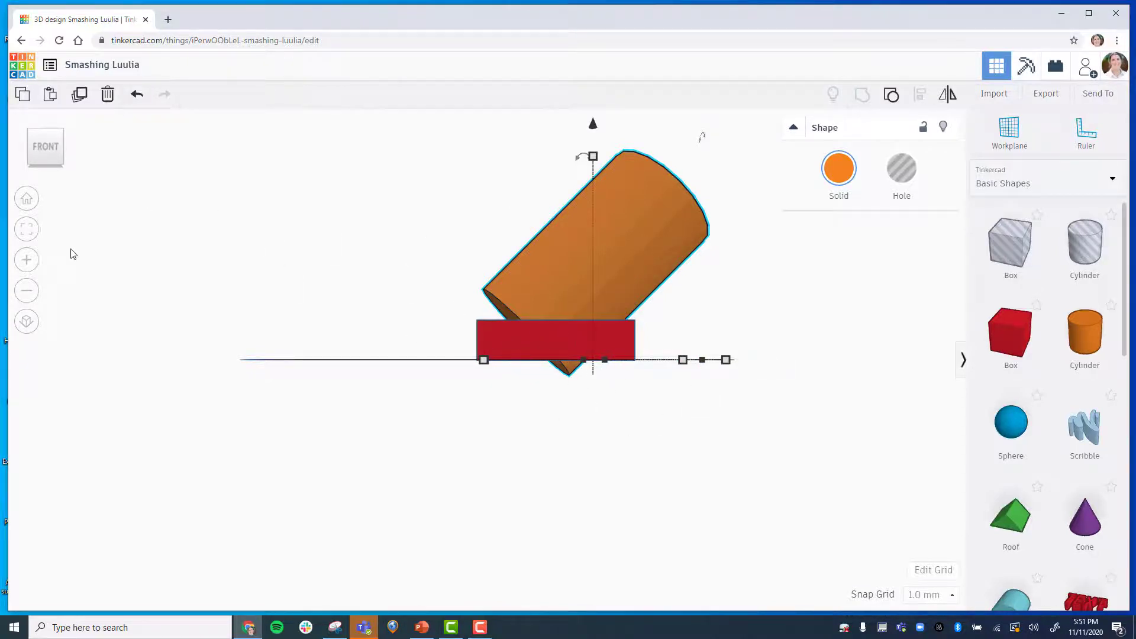
left_click(28, 200)
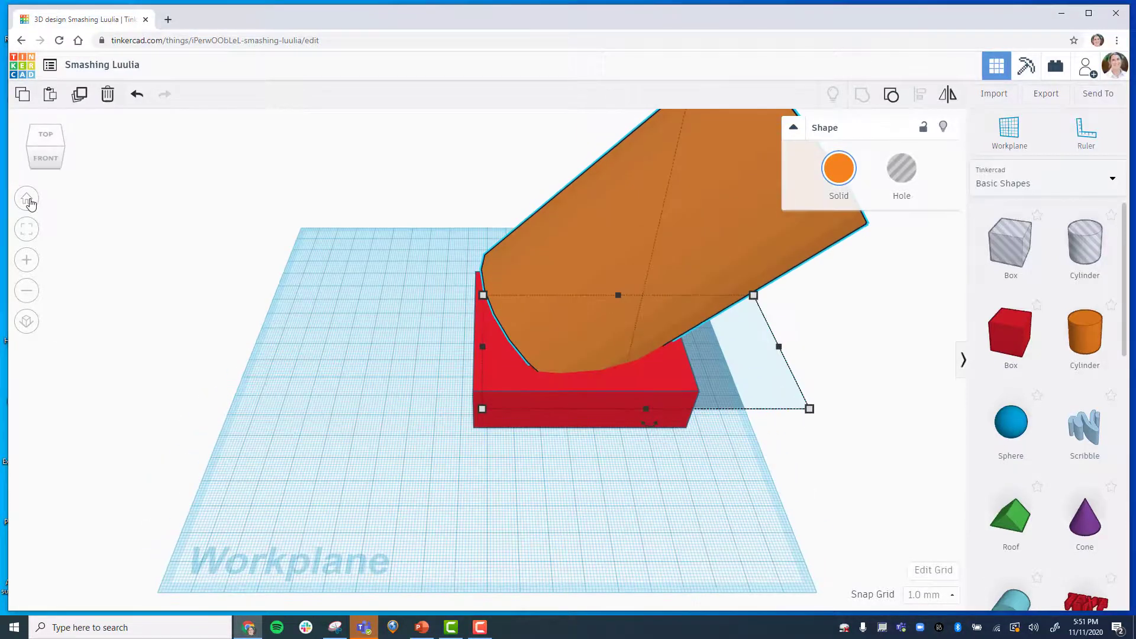
left_click(44, 141)
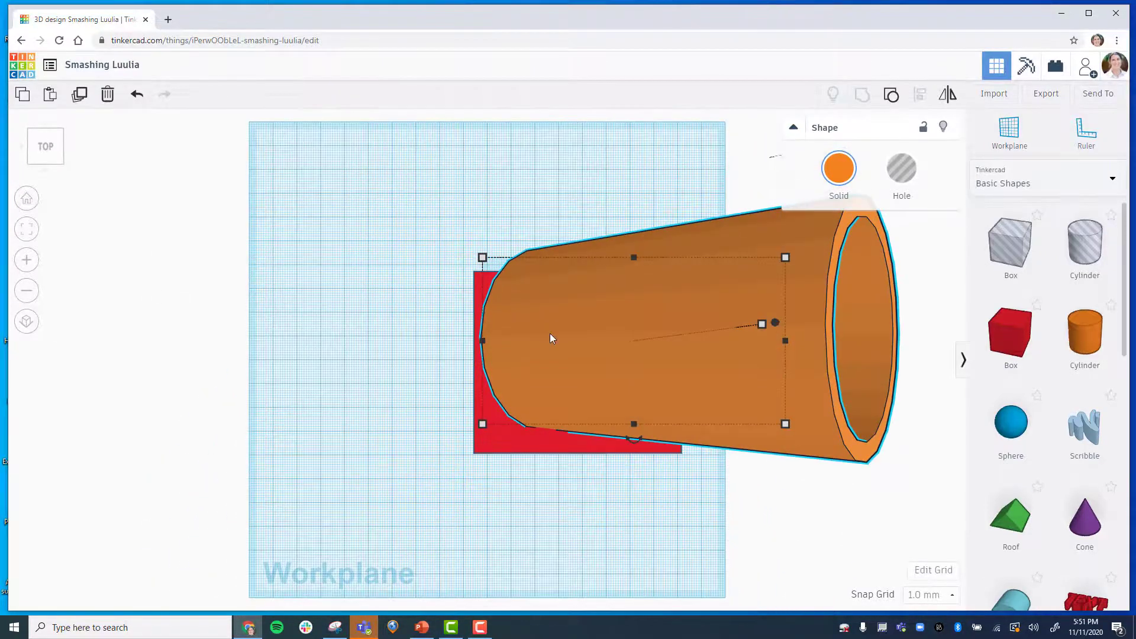
left_click(384, 304)
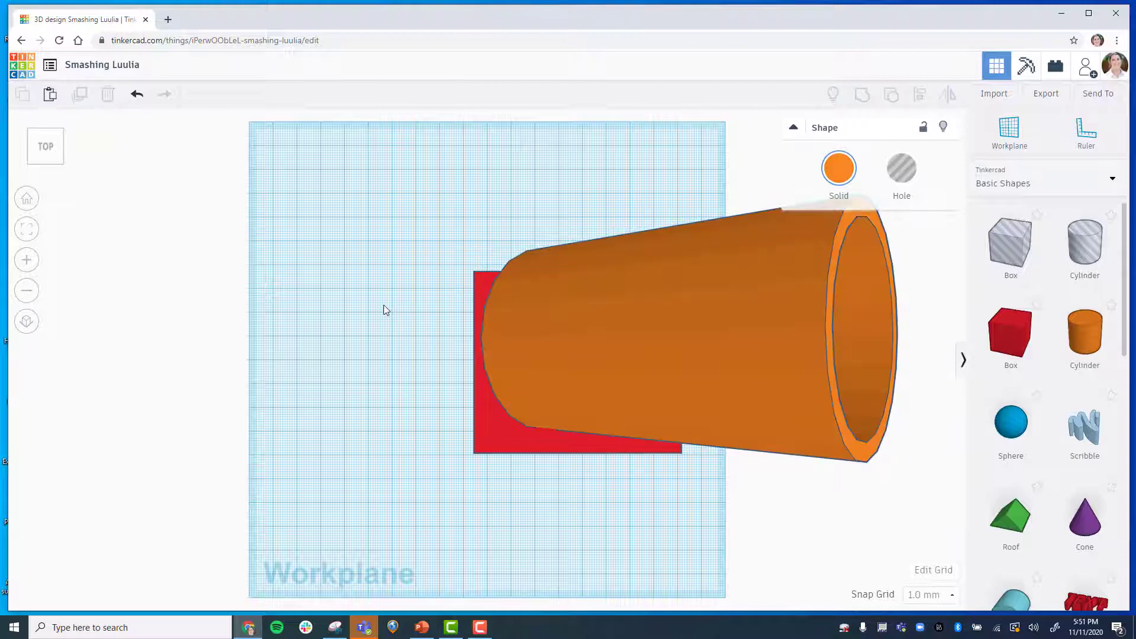
left_click_drag(387, 186, 908, 441)
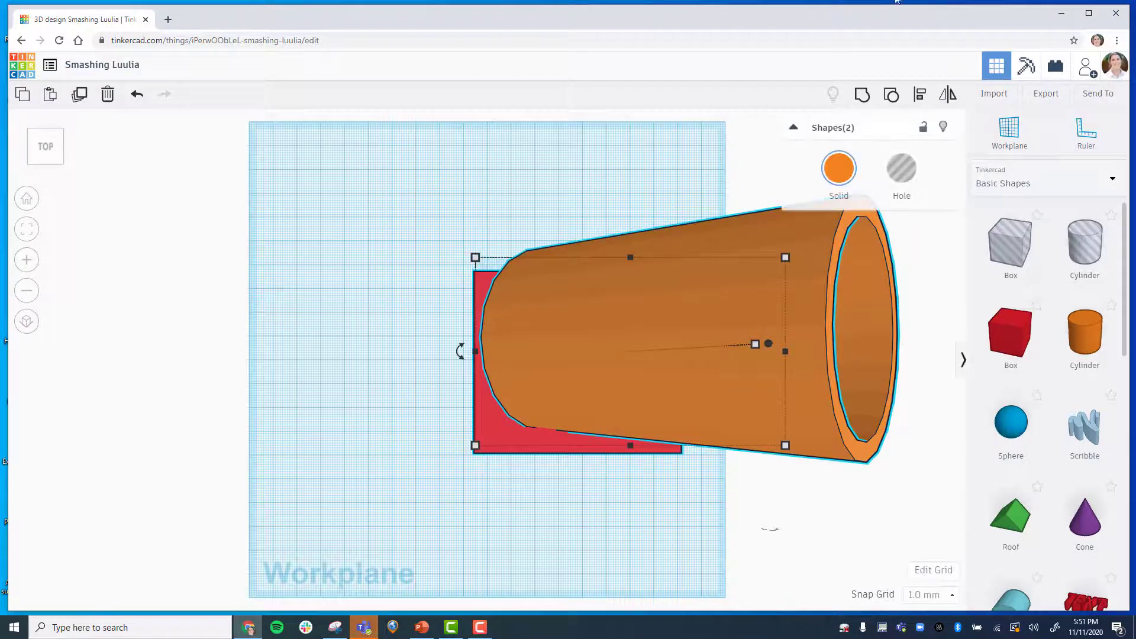
left_click(919, 93)
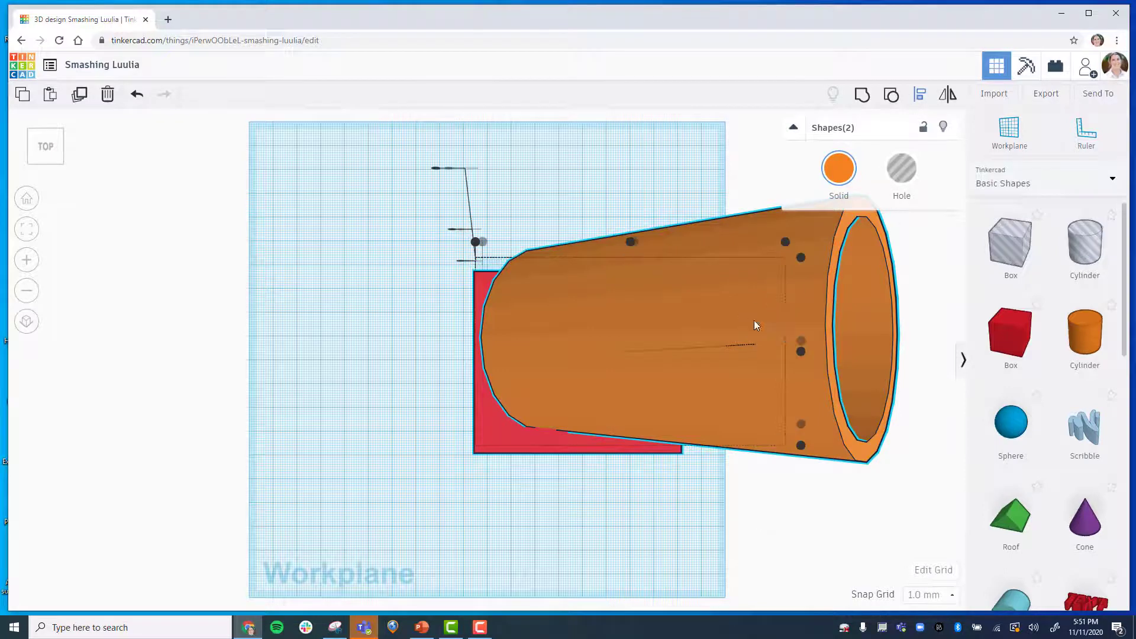
left_click(802, 352)
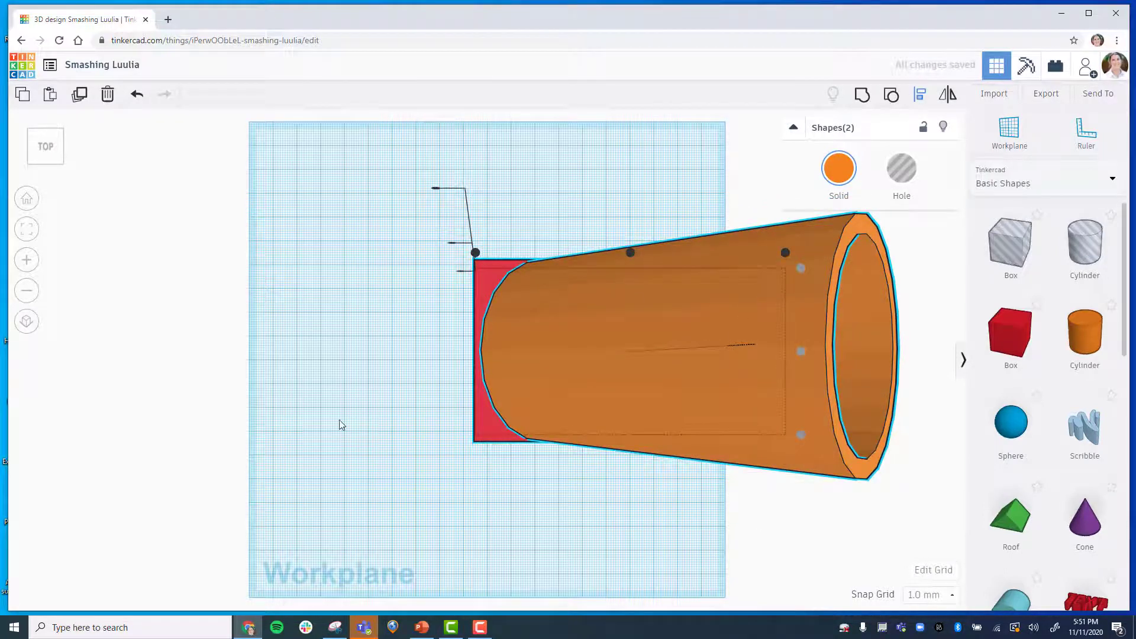
left_click(339, 520)
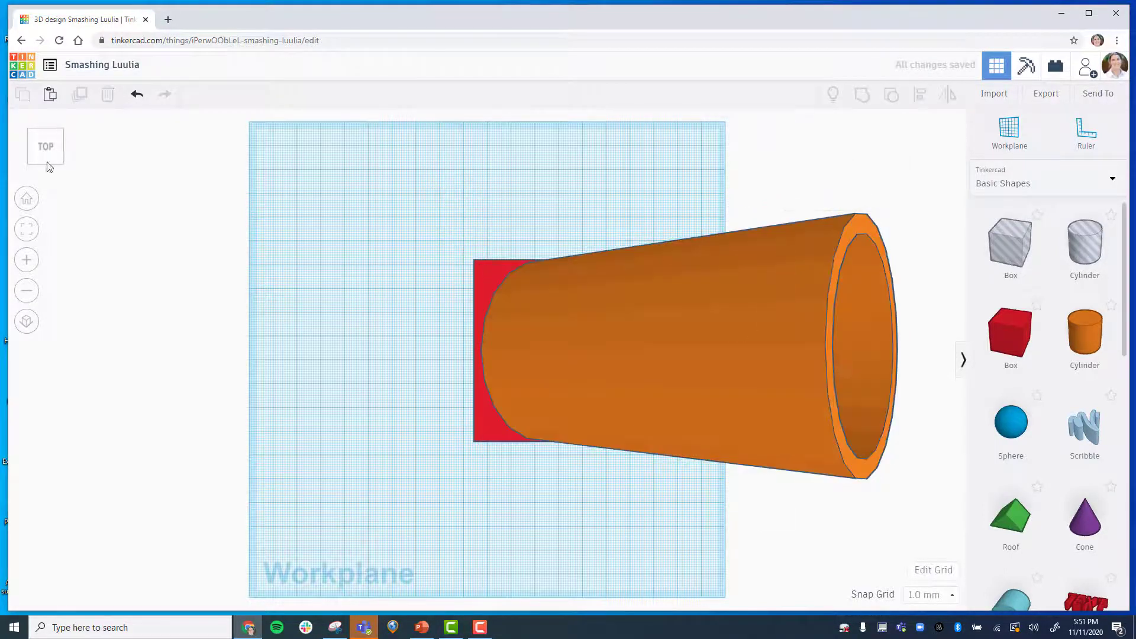
Inspect the tube's placement on the box from the home and front views.
left_click(26, 201)
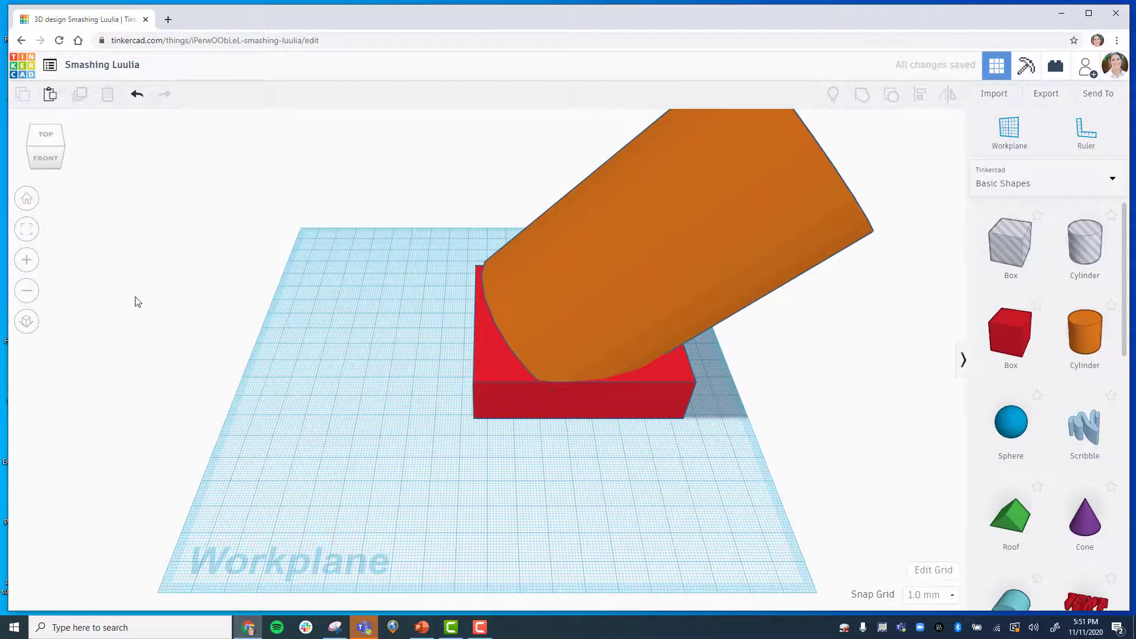
left_click(27, 291)
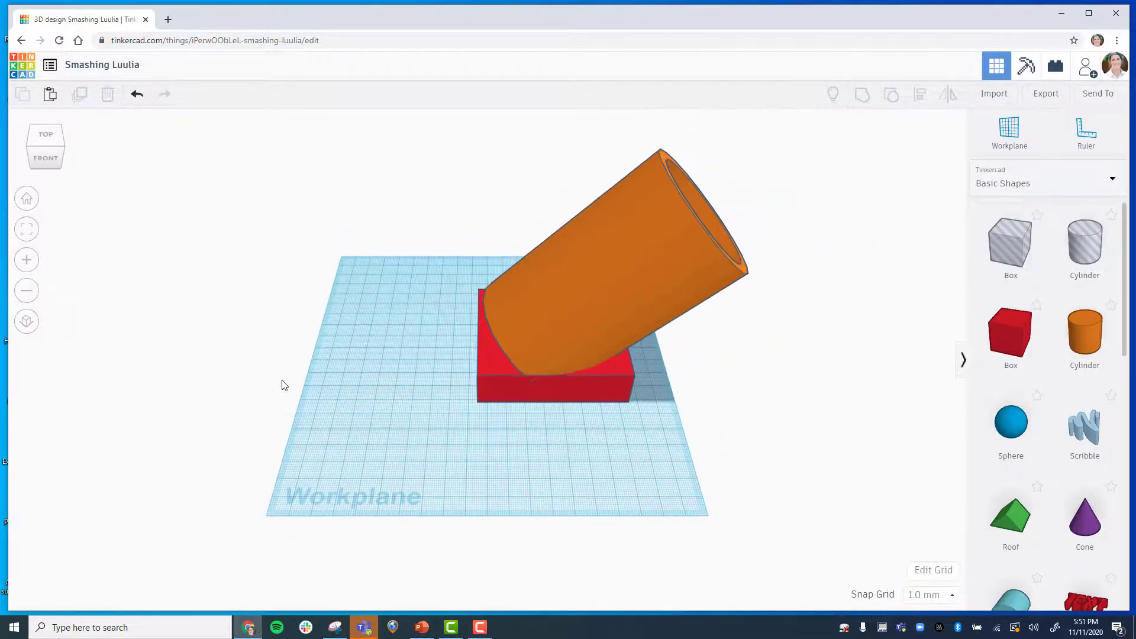
left_click(48, 164)
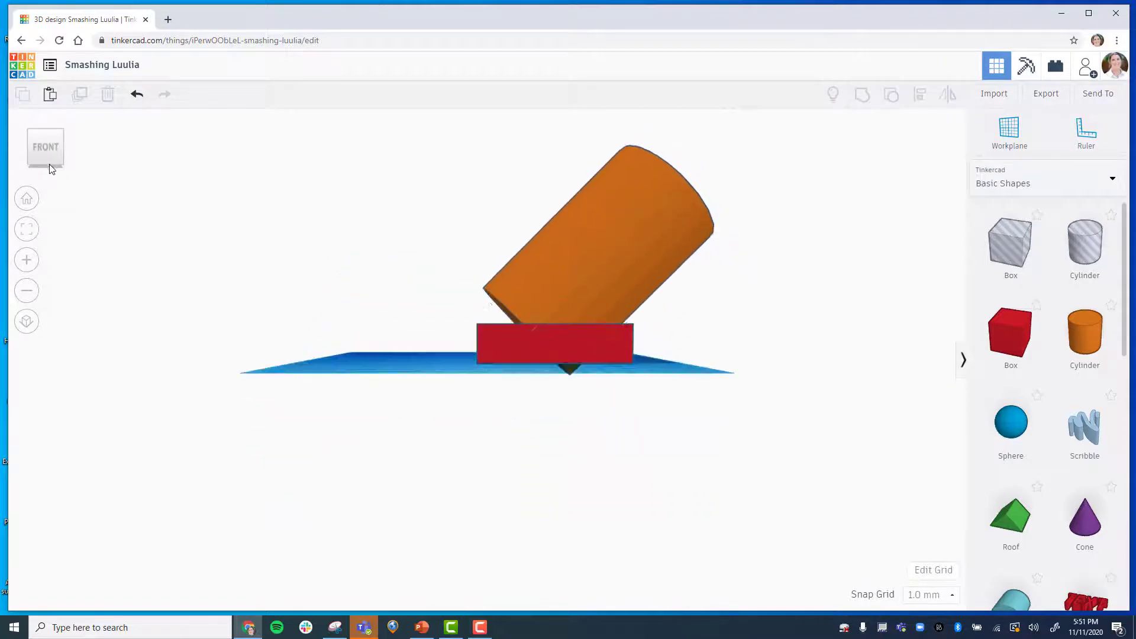
left_click(27, 199)
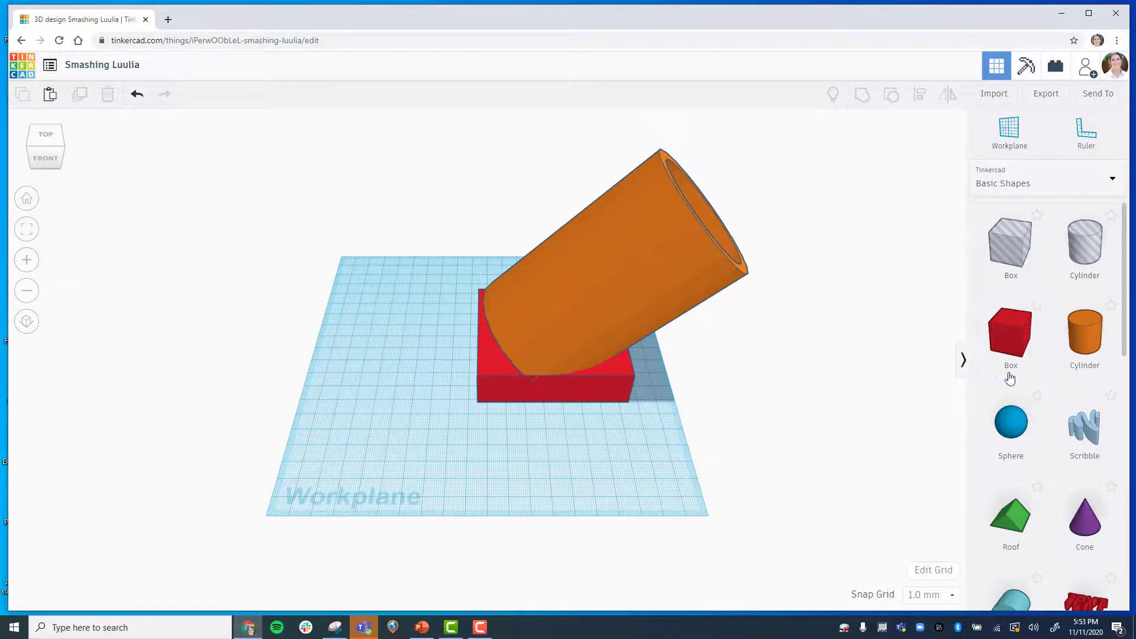
Add a new box, set its footprint to 40 by 40 mm, and turn it into a hole.
left_click_drag(1015, 331, 398, 370)
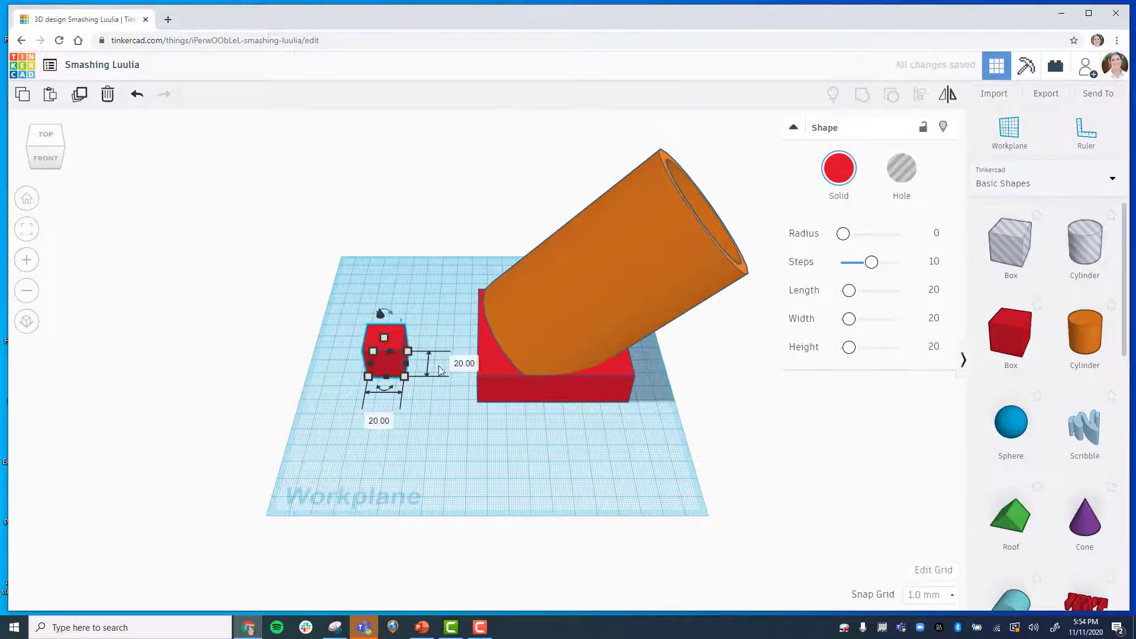
left_click(465, 364)
type("40")
key("Tab")
type("40")
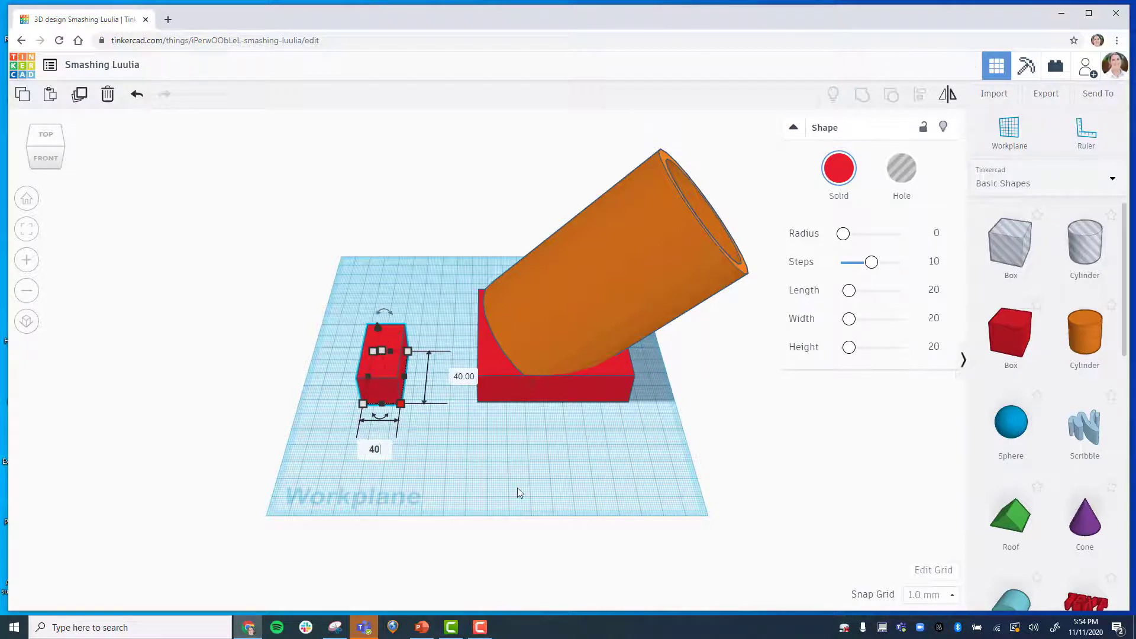
key("Return")
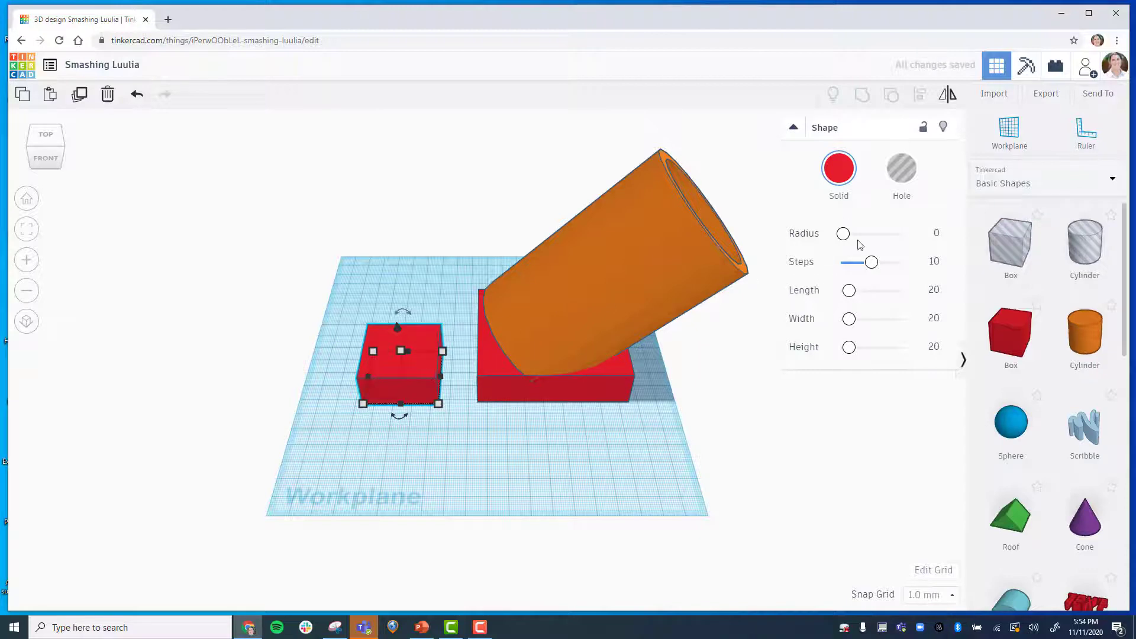
left_click(901, 172)
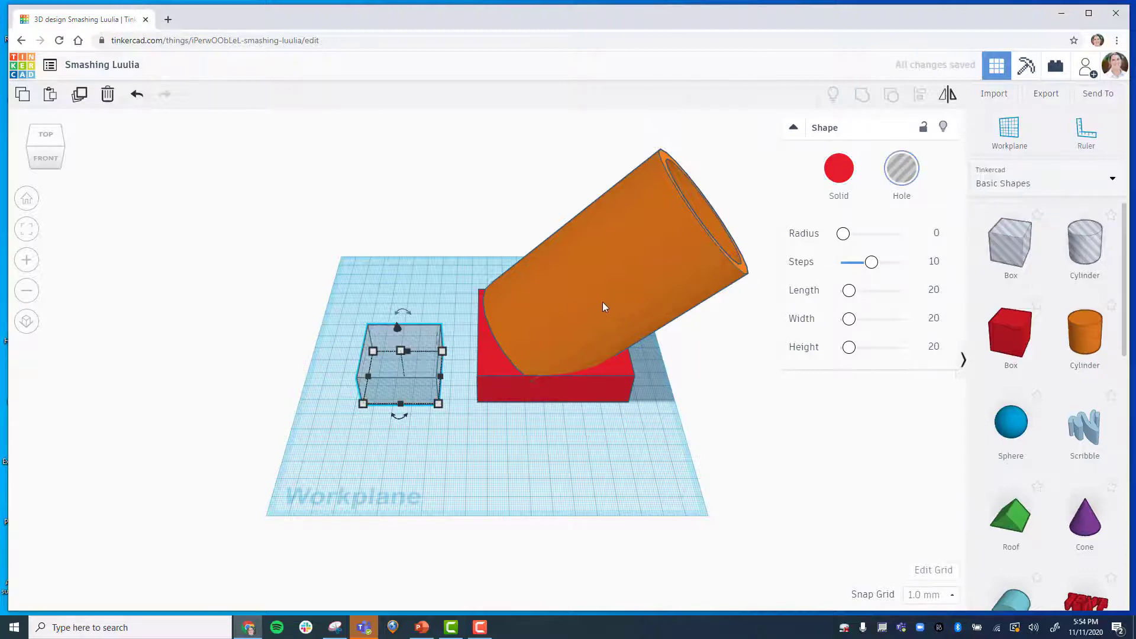
left_click(26, 198)
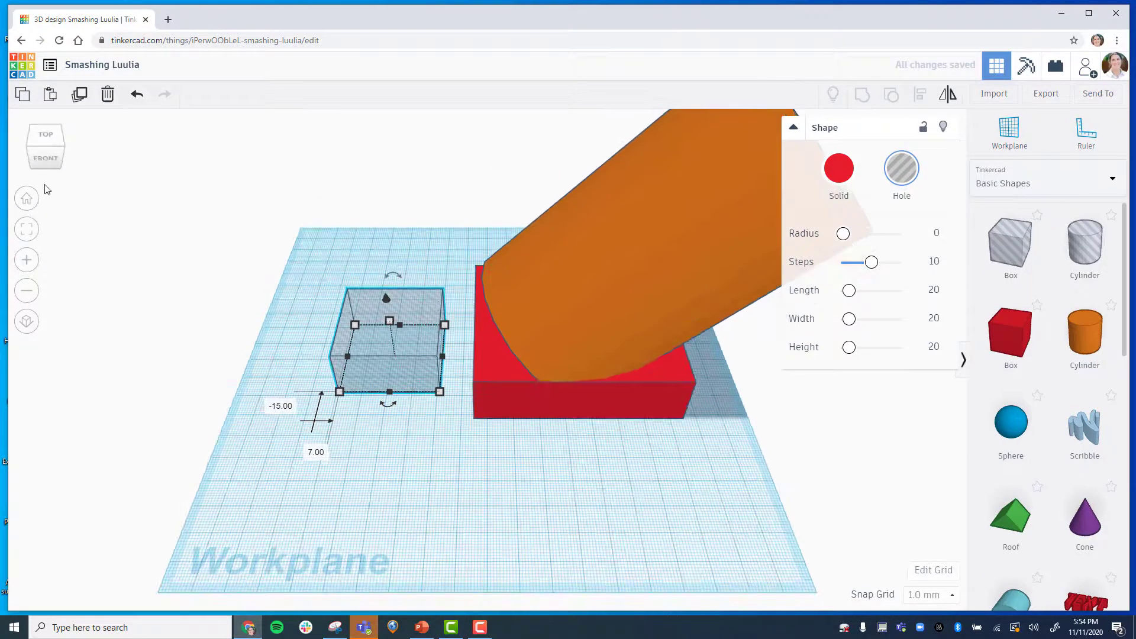
left_click(40, 162)
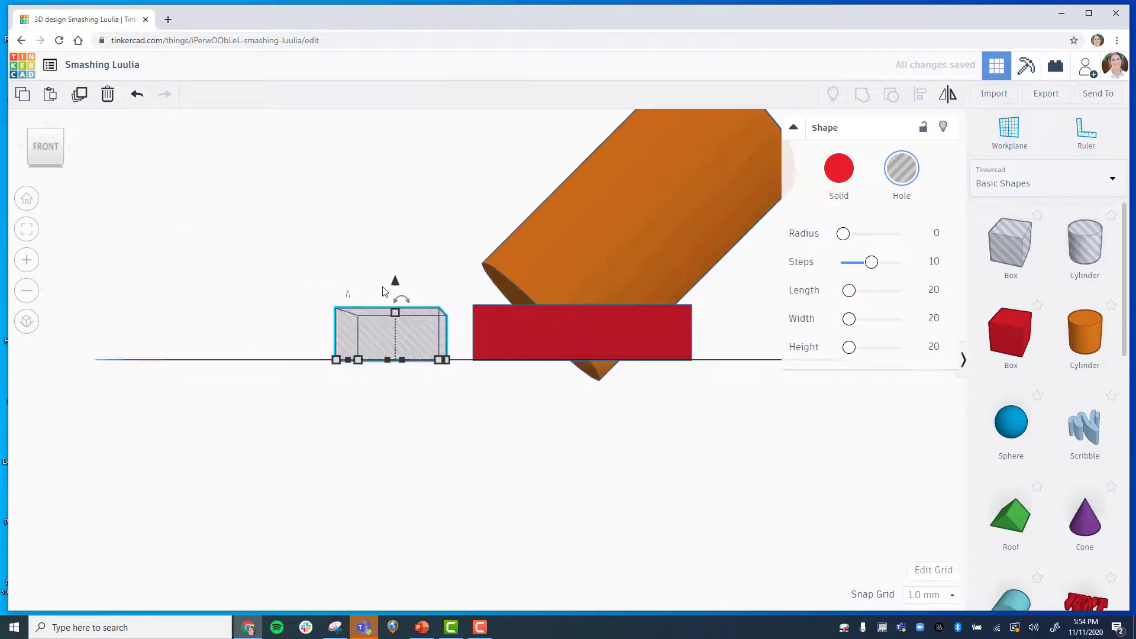
Sink the 40 mm hole box 20 mm below the workplane and position it under the base box from the bottom view.
left_click_drag(395, 283, 380, 328)
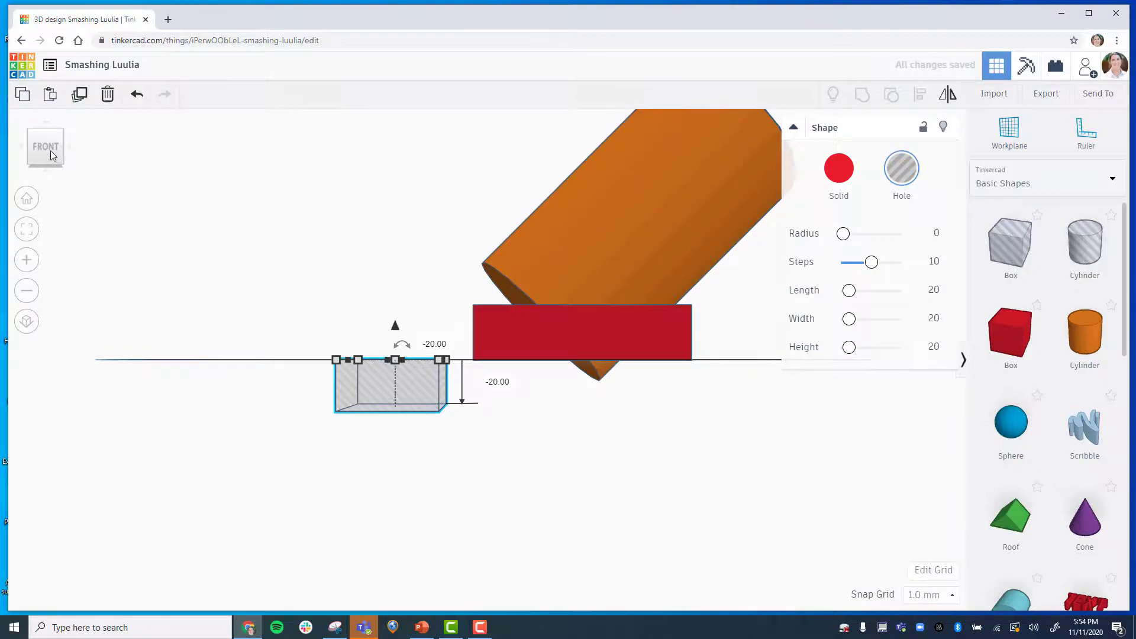
left_click_drag(51, 151, 55, 140)
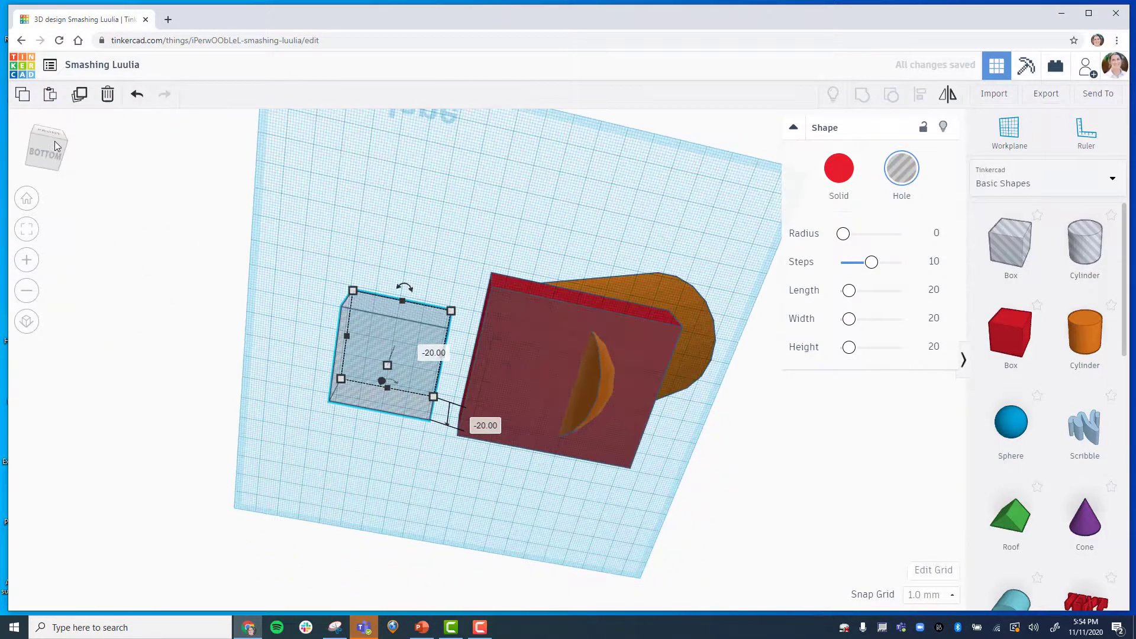
left_click(55, 141)
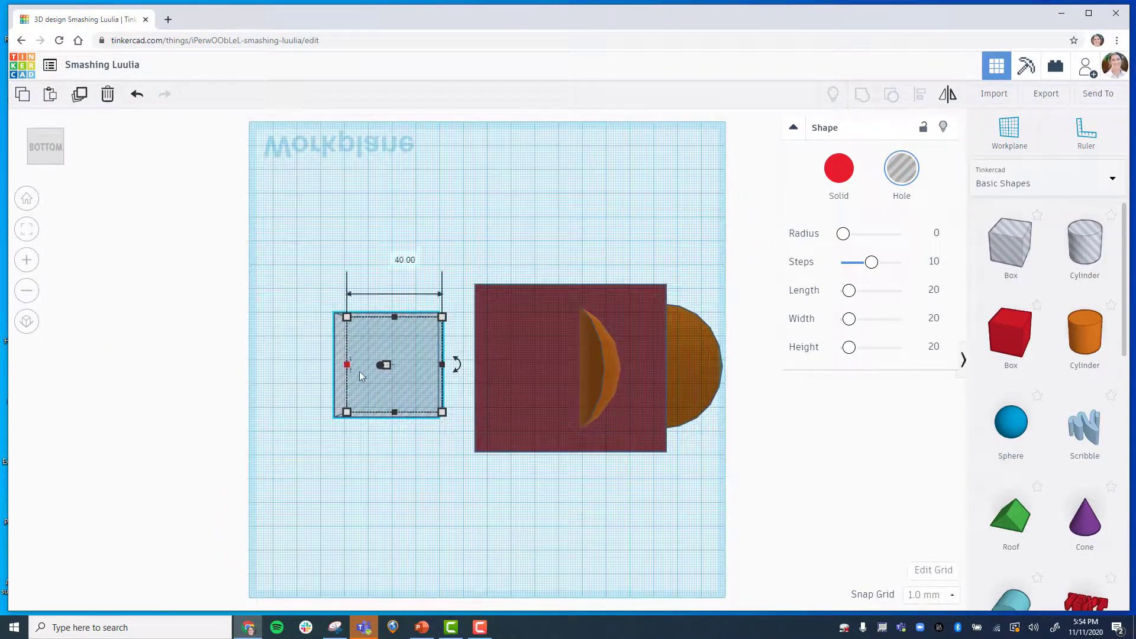
left_click_drag(391, 375, 586, 375)
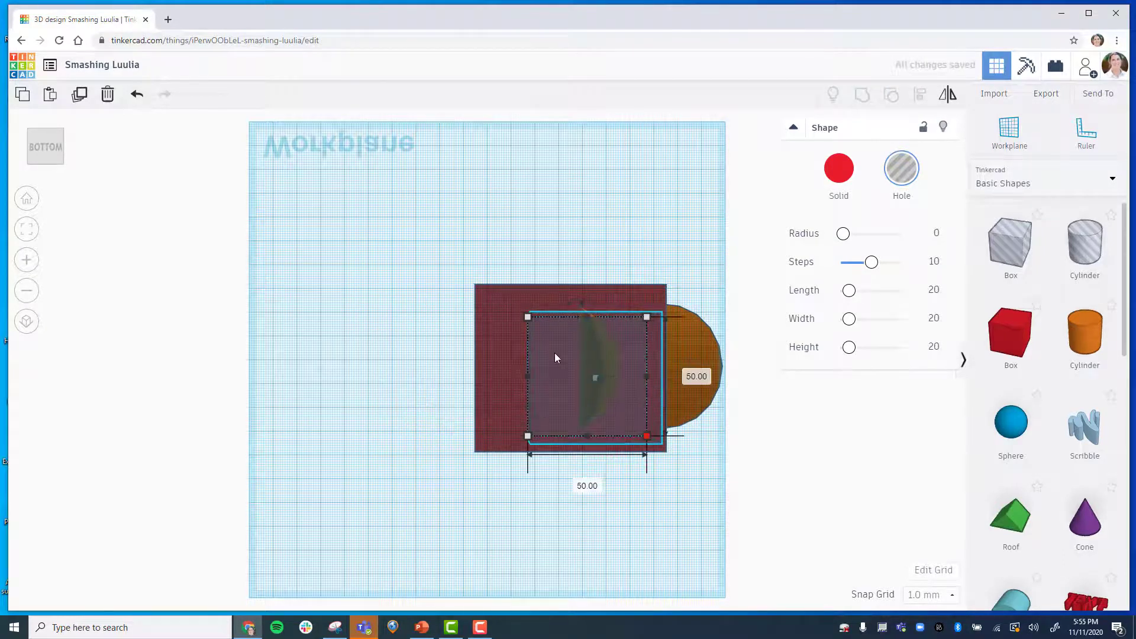
left_click_drag(555, 353, 541, 342)
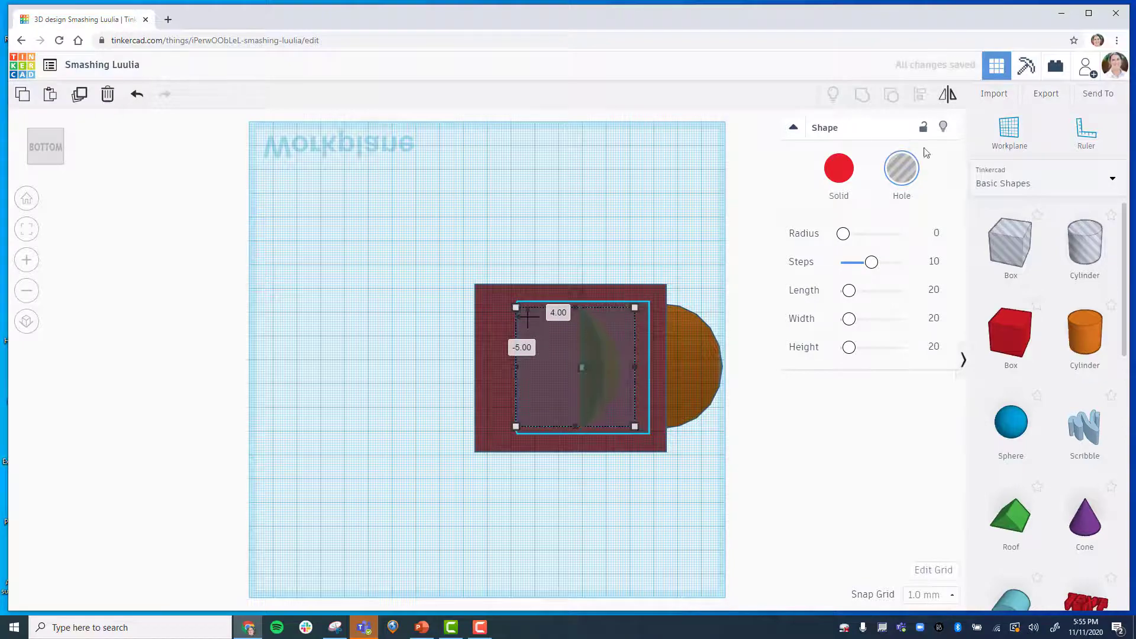
left_click(535, 186)
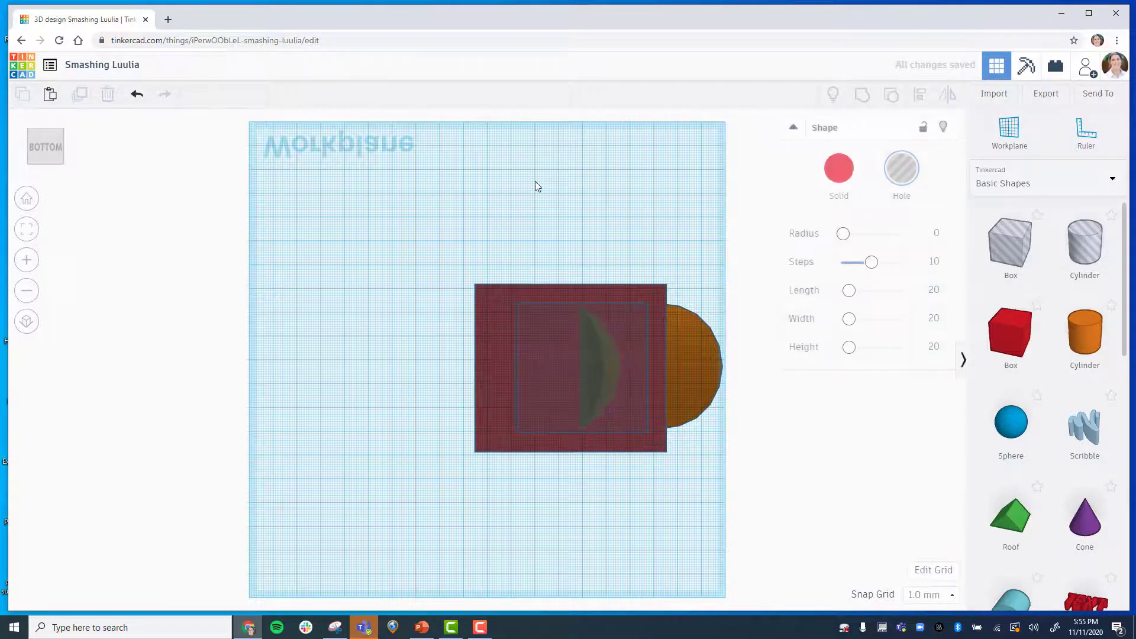
Select the tube, base box and hole together and group them into one shape.
left_click(24, 202)
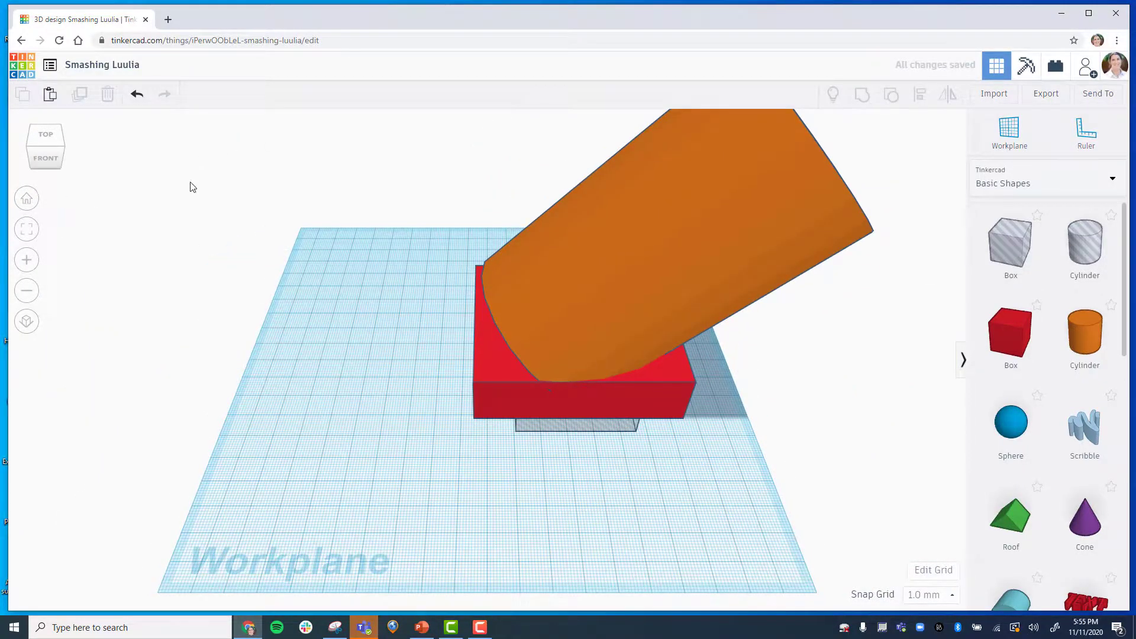
left_click(27, 294)
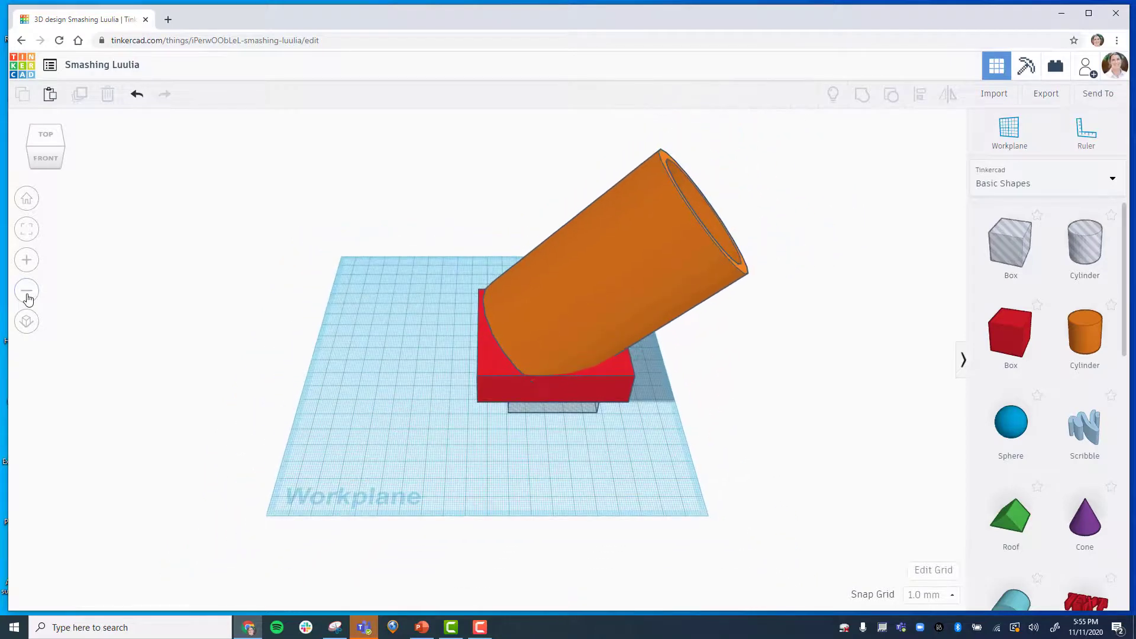
left_click_drag(348, 146, 811, 172)
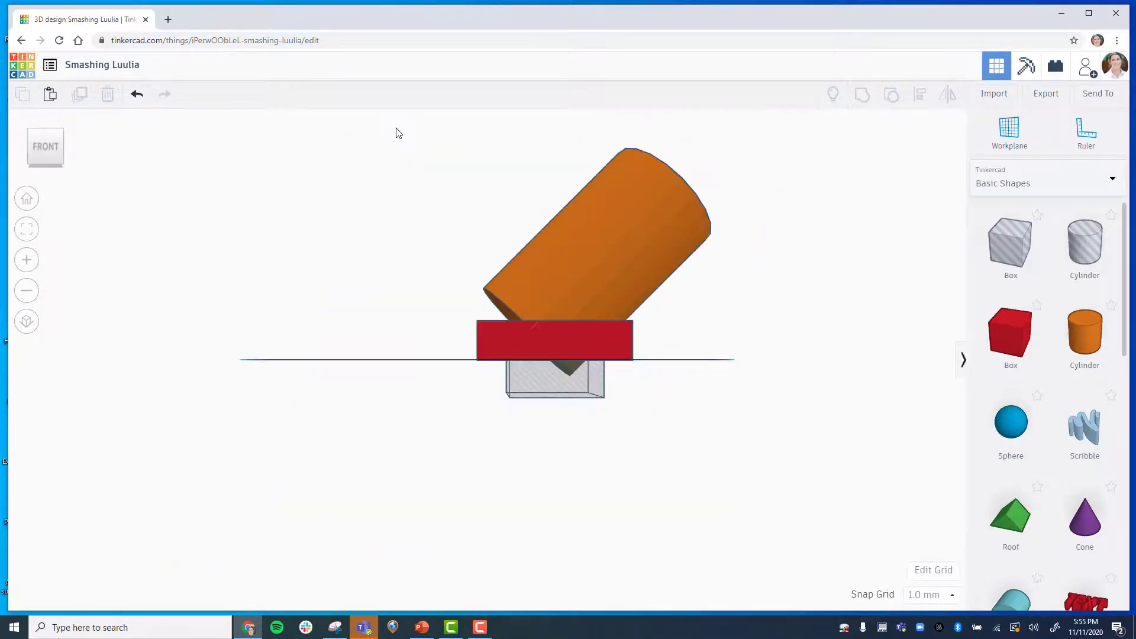
left_click_drag(396, 130, 785, 434)
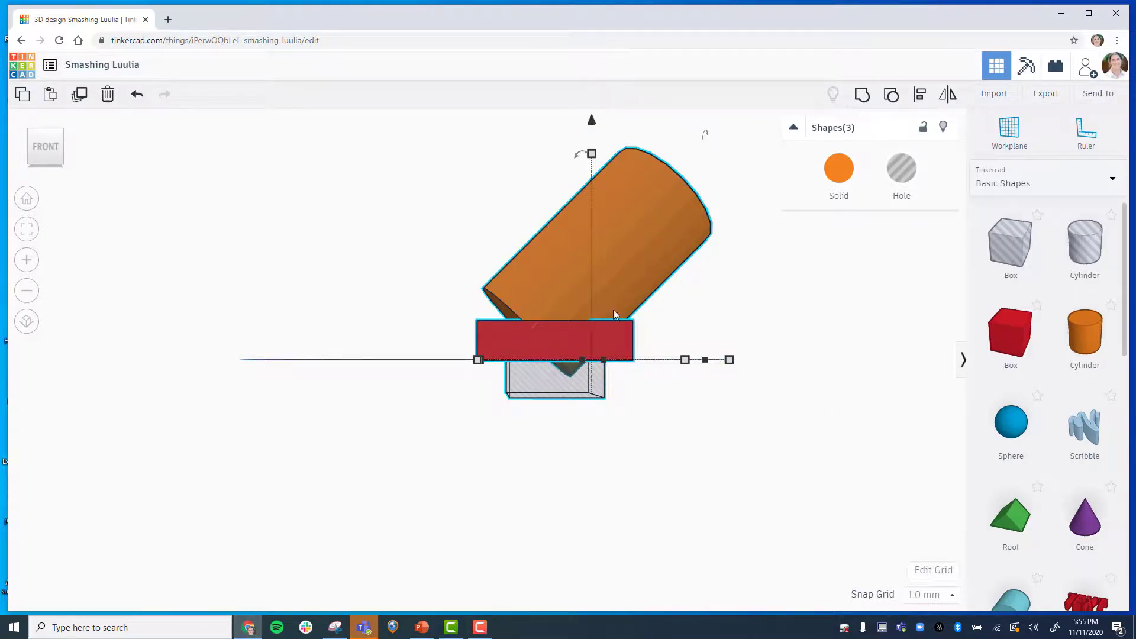
left_click(862, 95)
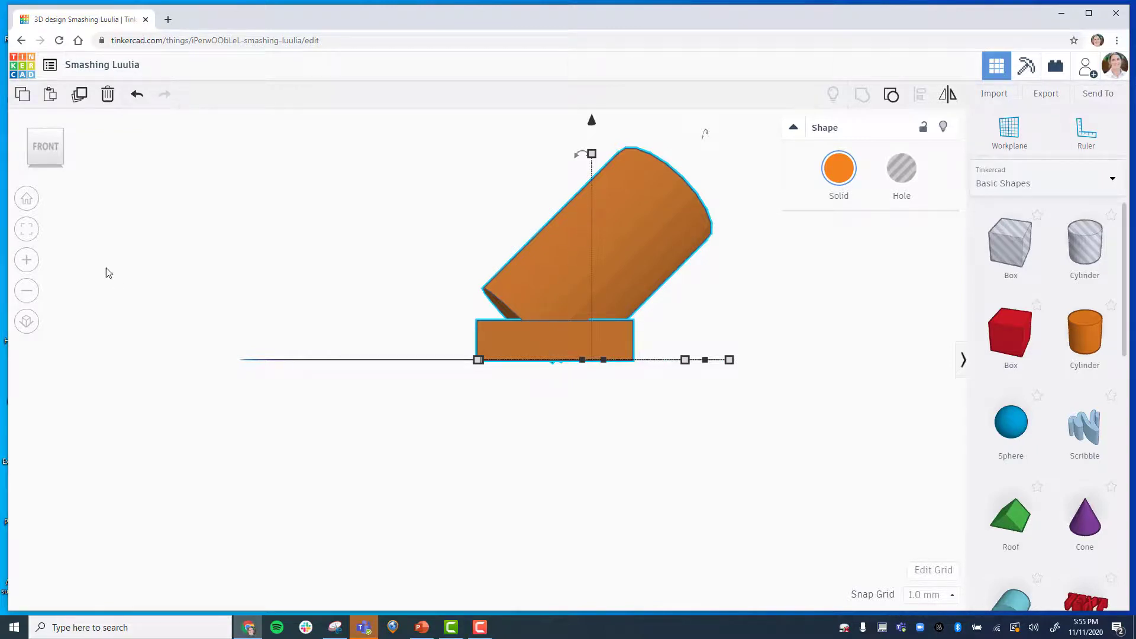
left_click(25, 200)
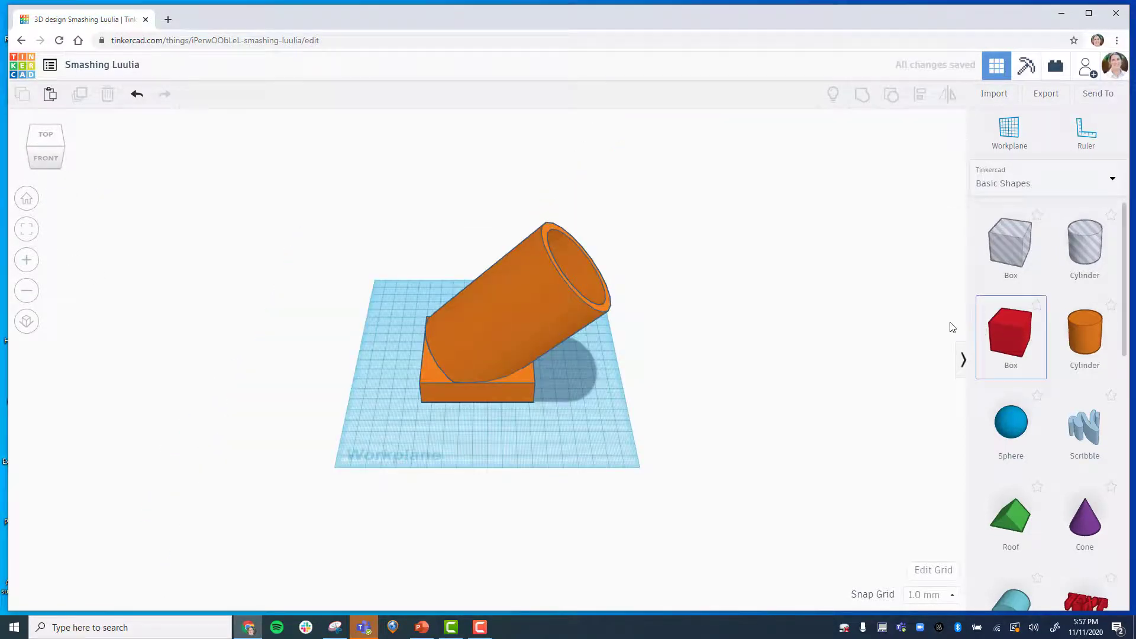
Add a new box and set its length to 70 mm and its width to 15 mm.
left_click_drag(952, 327, 590, 409)
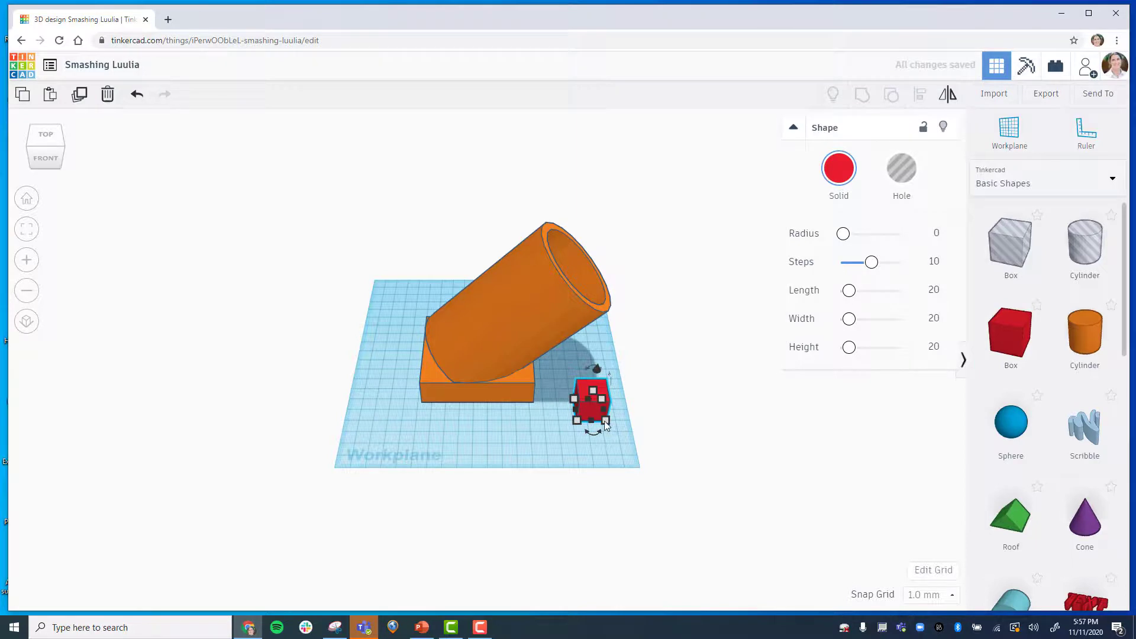
mouse_move(605, 425)
left_click(660, 408)
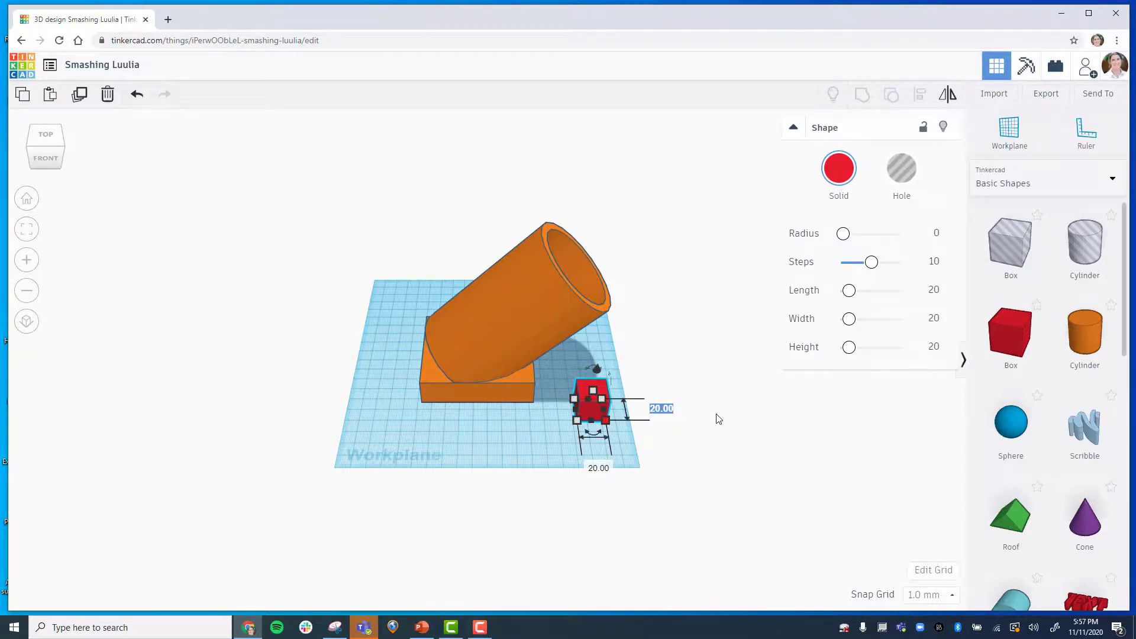
type("70")
key("Return")
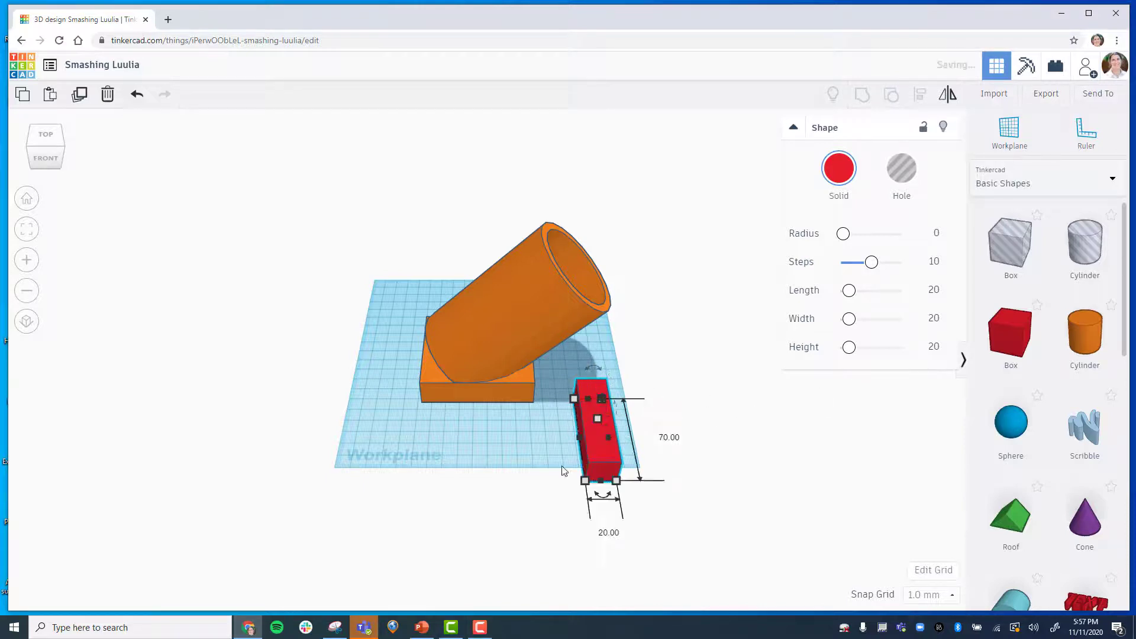
left_click(614, 533)
type("15")
key("Return")
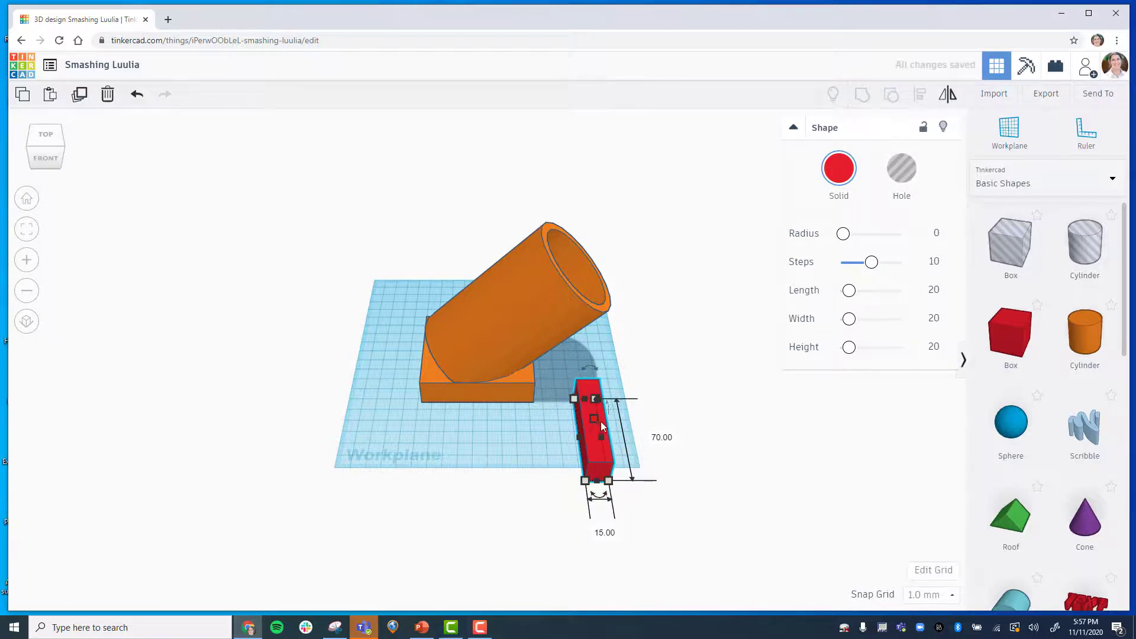
Turn the new box into a hole, stretch it taller, and move it onto the tube's lower end.
left_click(645, 427)
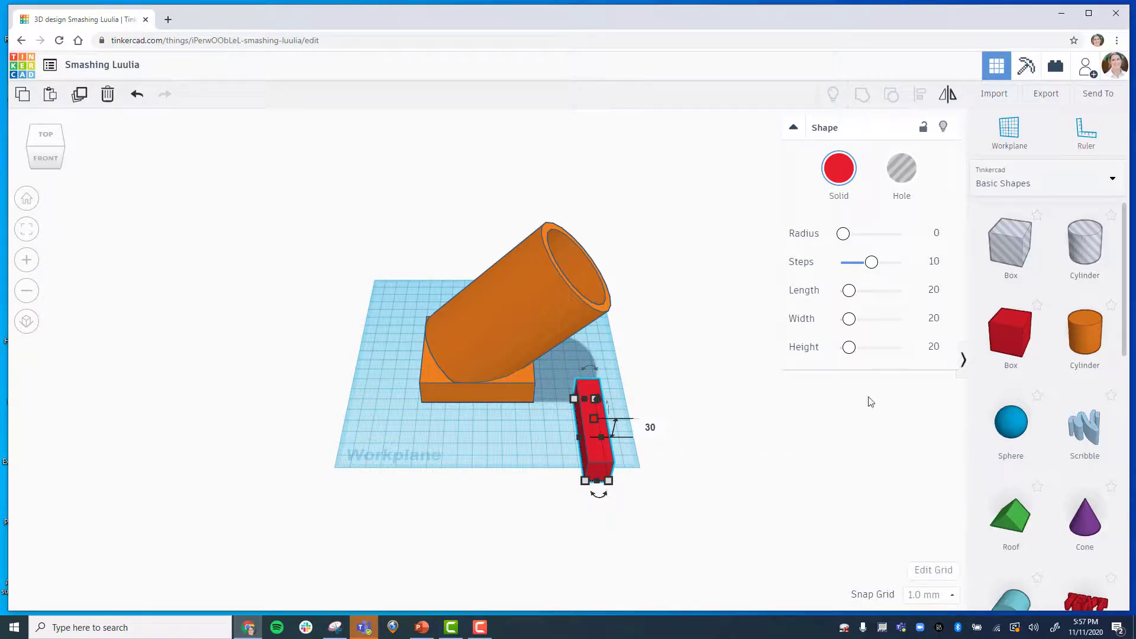
key("h")
left_click_drag(612, 443, 649, 366)
left_click_drag(644, 321, 662, 251)
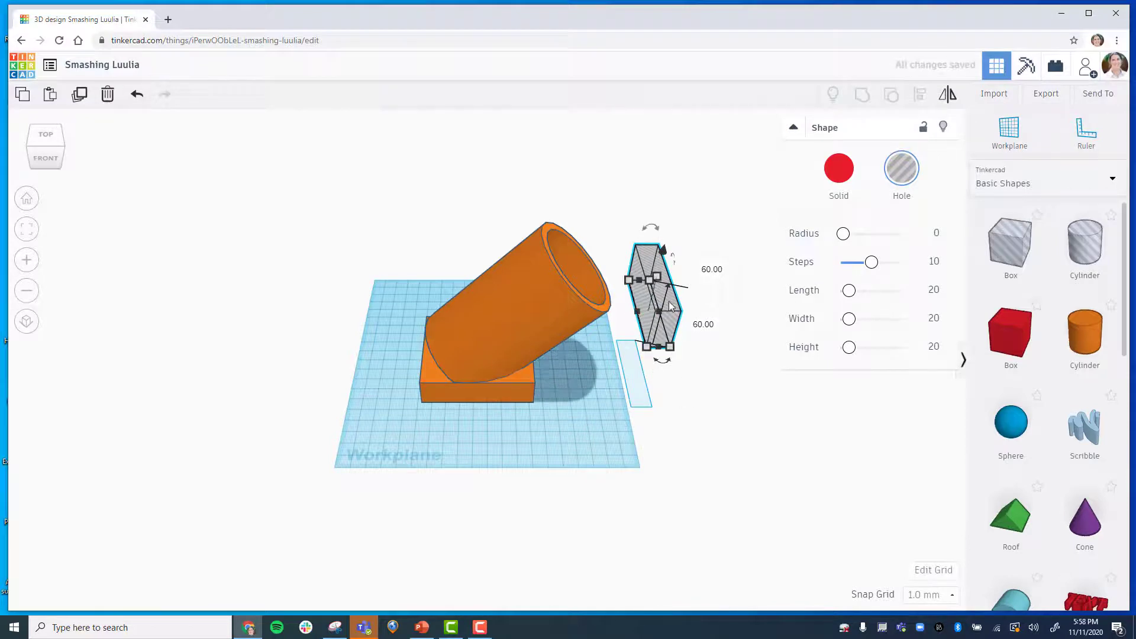
left_click_drag(670, 306, 473, 304)
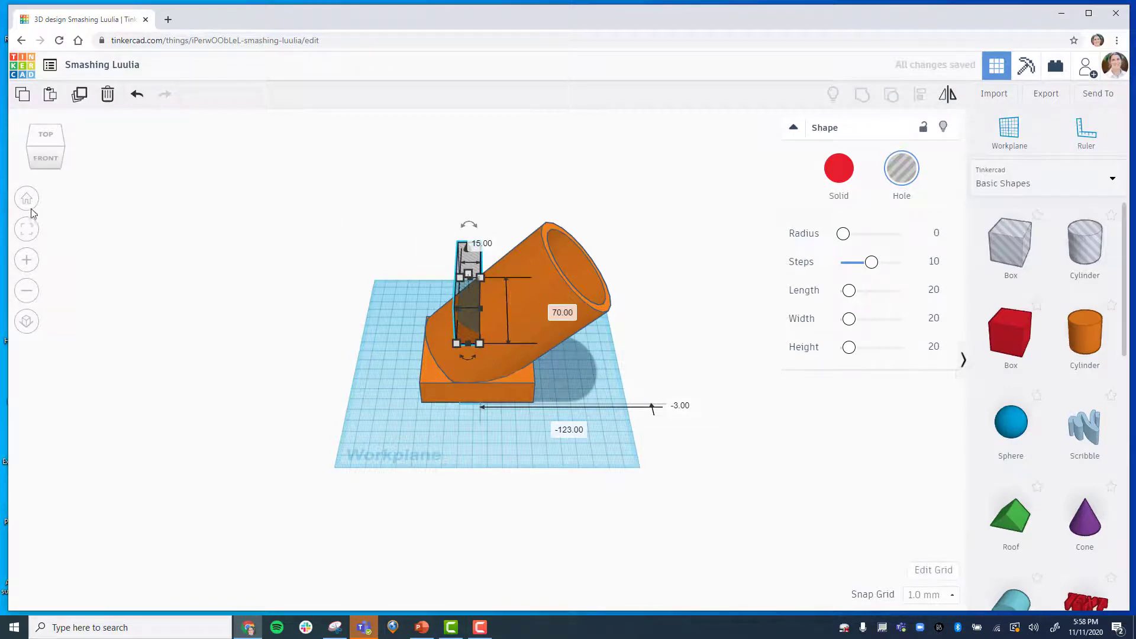
Rotate the slot hole about 49° to tilt it against the tube.
left_click(27, 259)
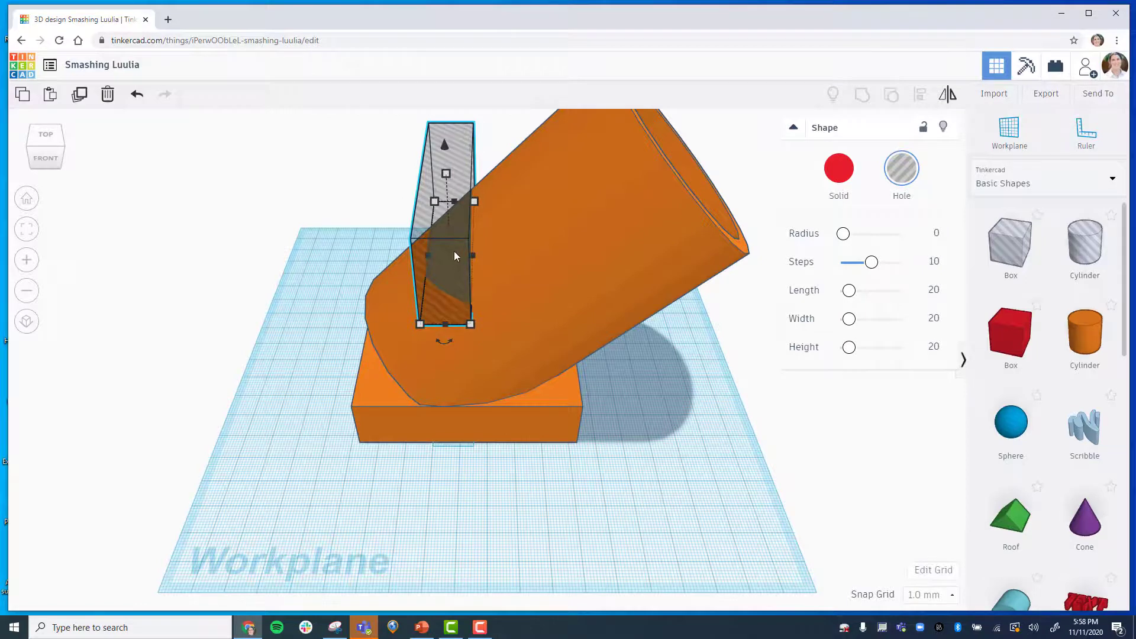
mouse_move(453, 345)
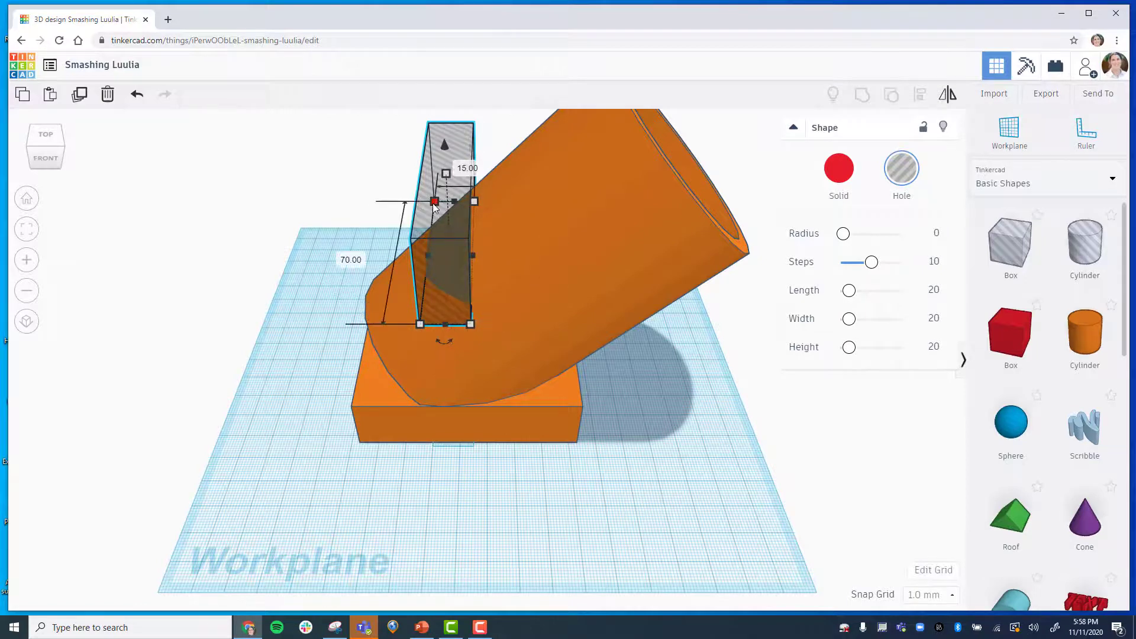
left_click(27, 291)
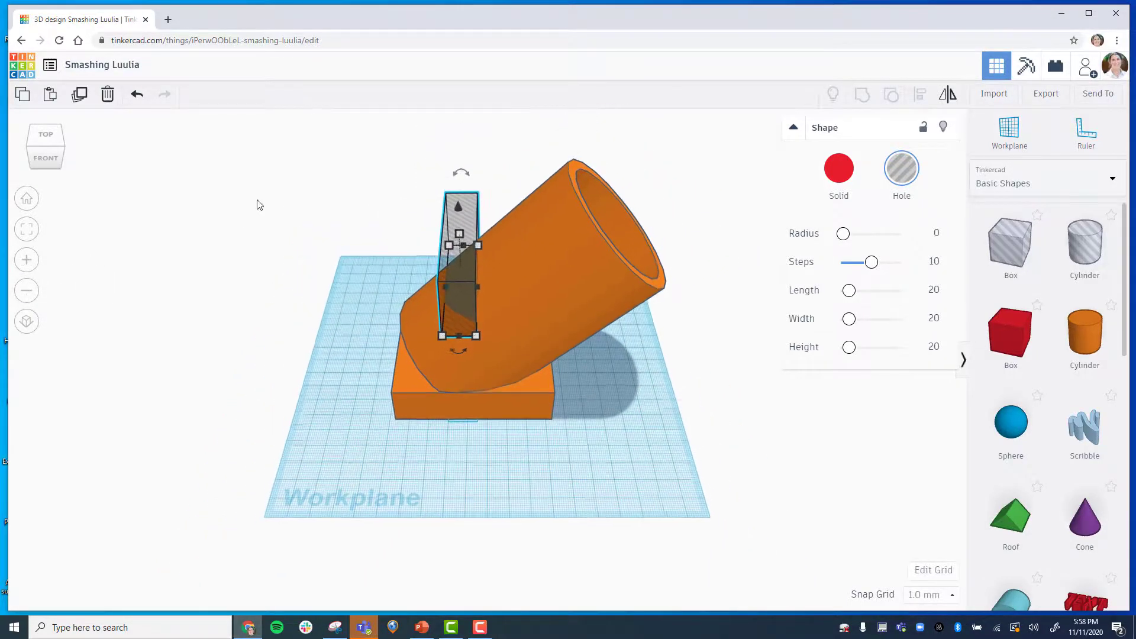
mouse_move(468, 174)
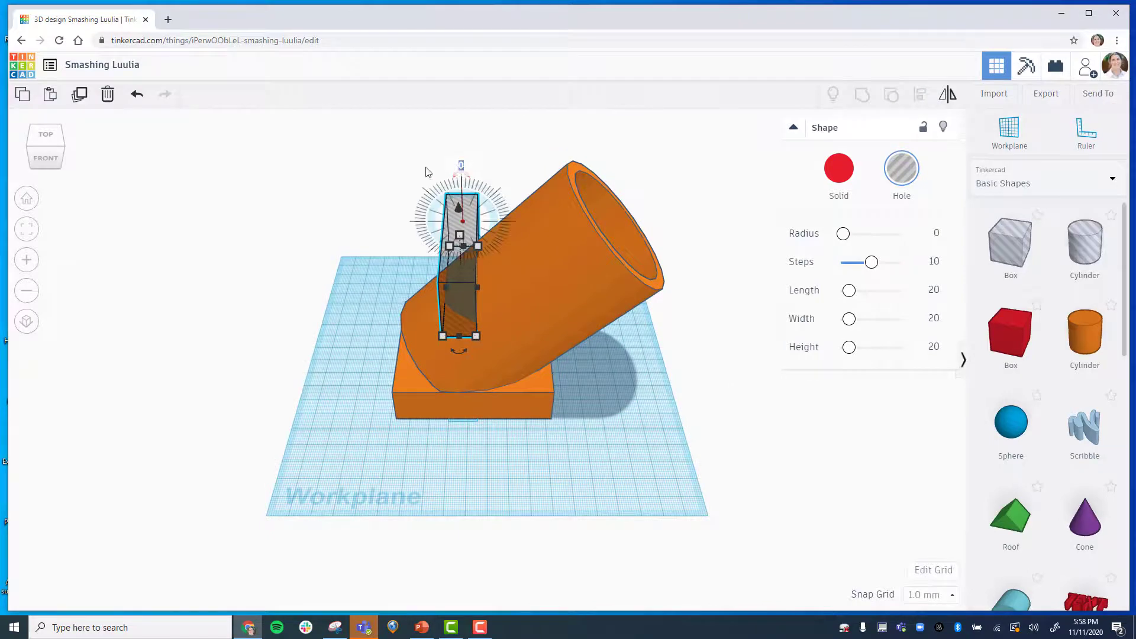
left_click(462, 167)
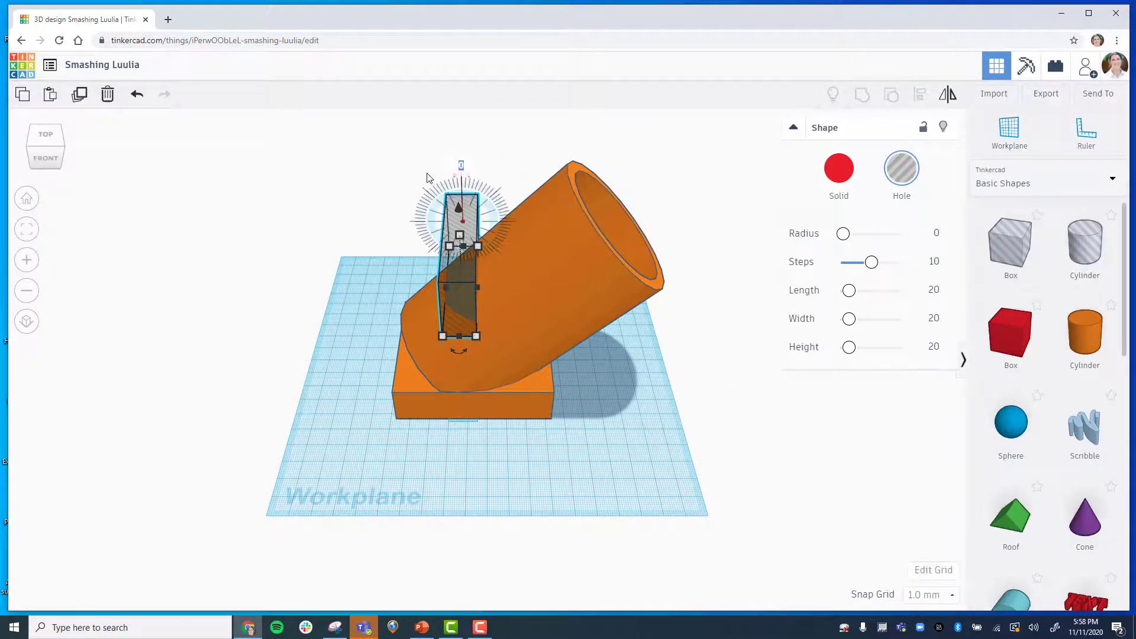
left_click(460, 175)
left_click_drag(455, 181, 480, 299)
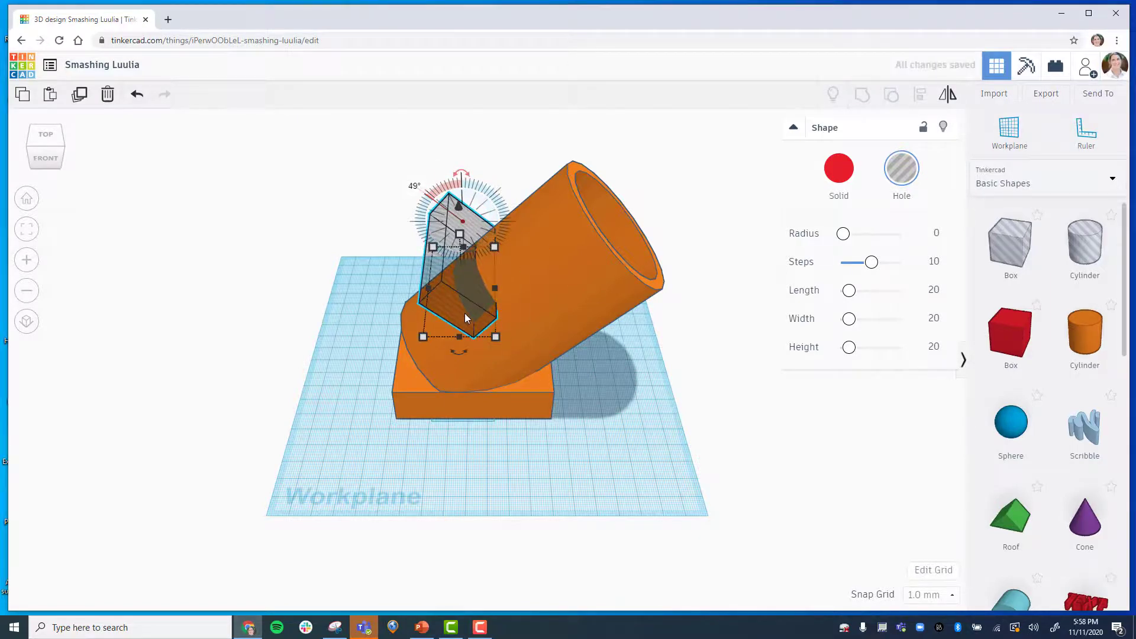
Reposition the tilted slot hole lower against the back of the tube.
scroll(449, 327, "up", 2)
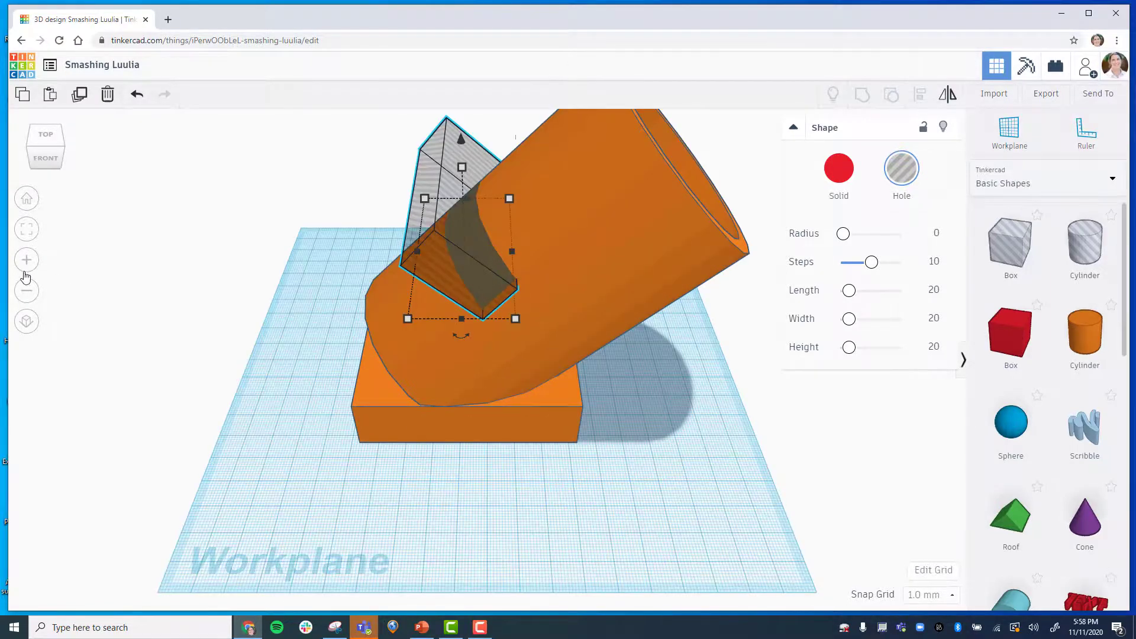
left_click(27, 290)
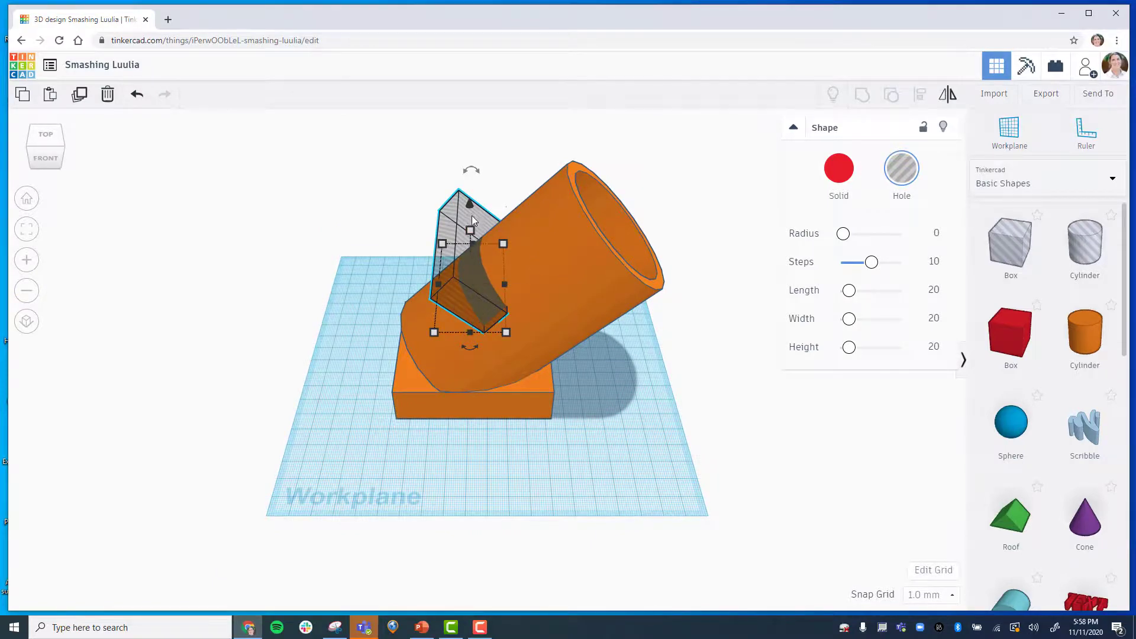
left_click_drag(467, 204, 404, 243)
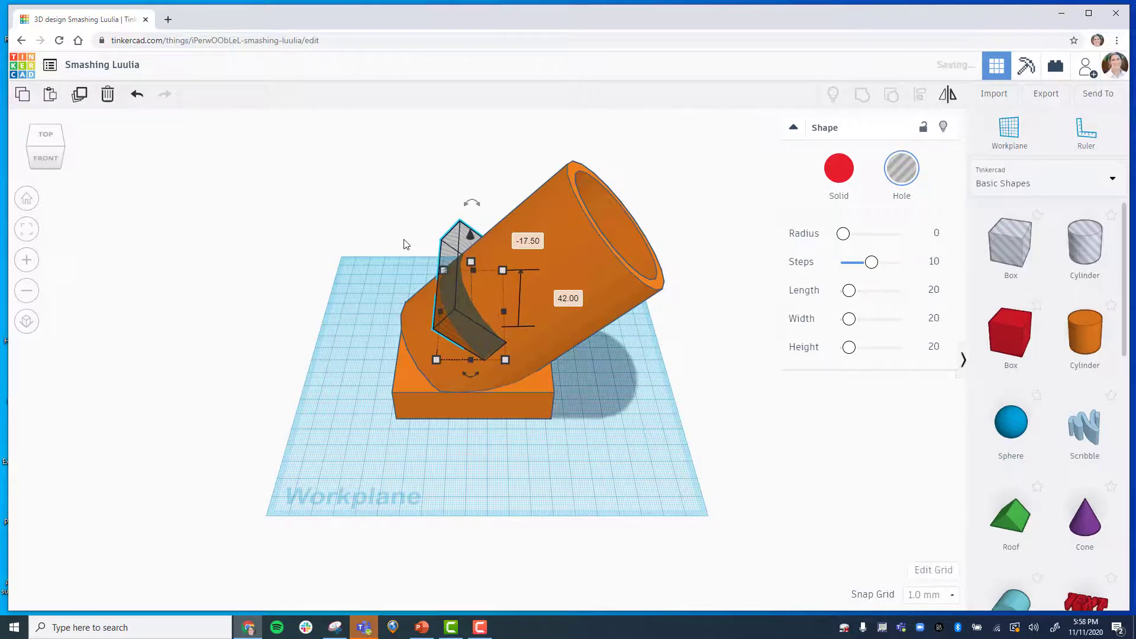
Select the slot hole and the grouped body and centre them front to back with Align.
left_click(49, 138)
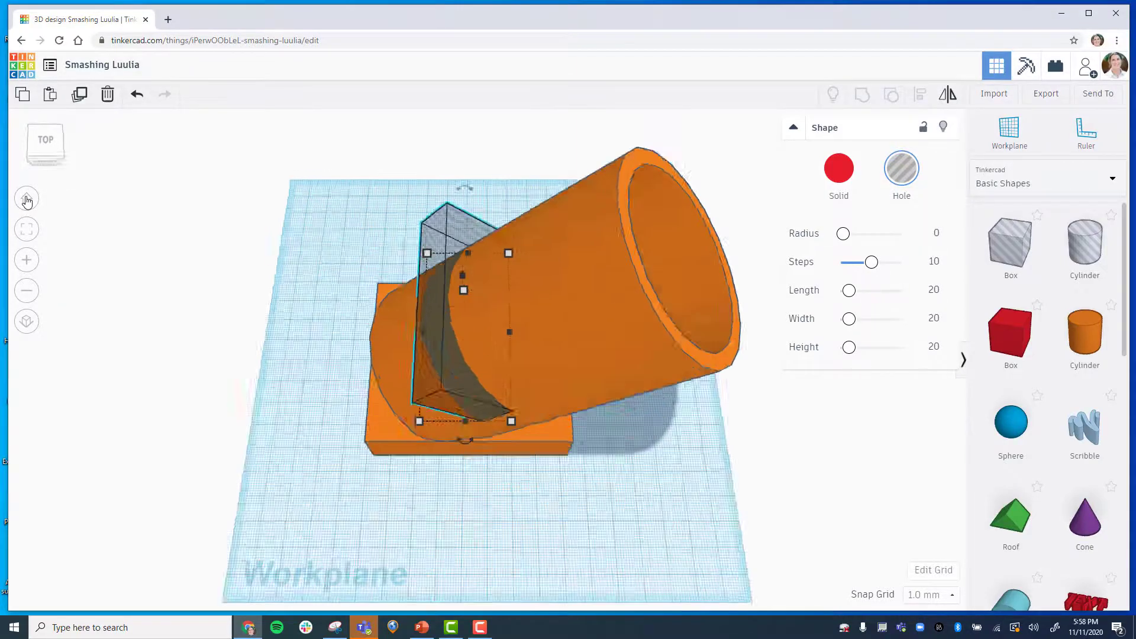
left_click(27, 199)
right_click_drag(614, 475, 590, 446)
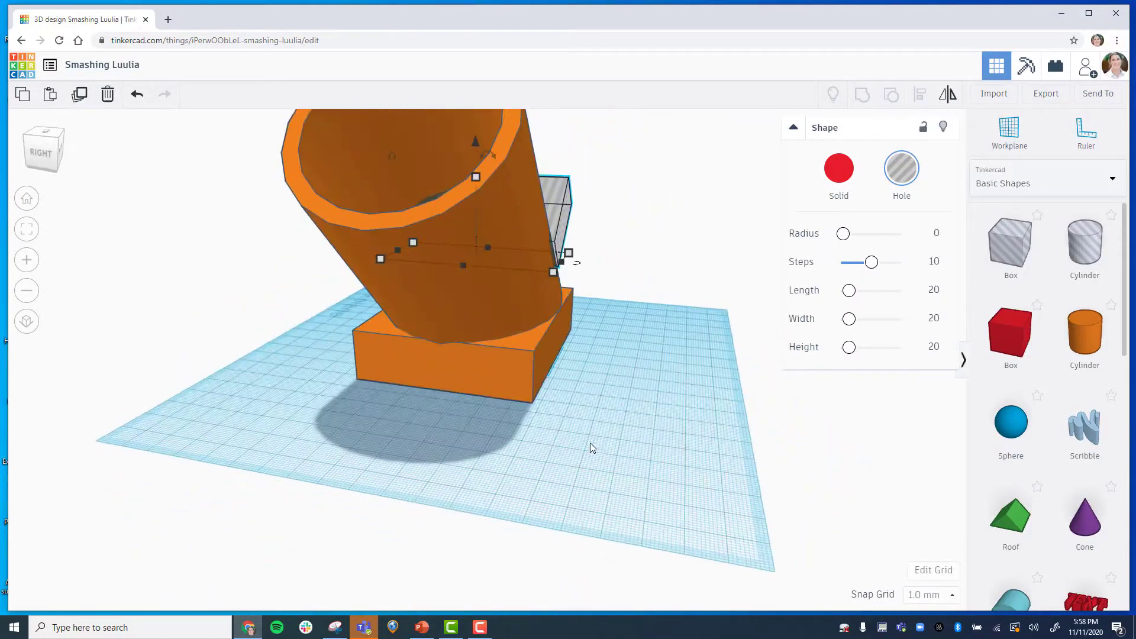
right_click_drag(660, 436, 407, 441)
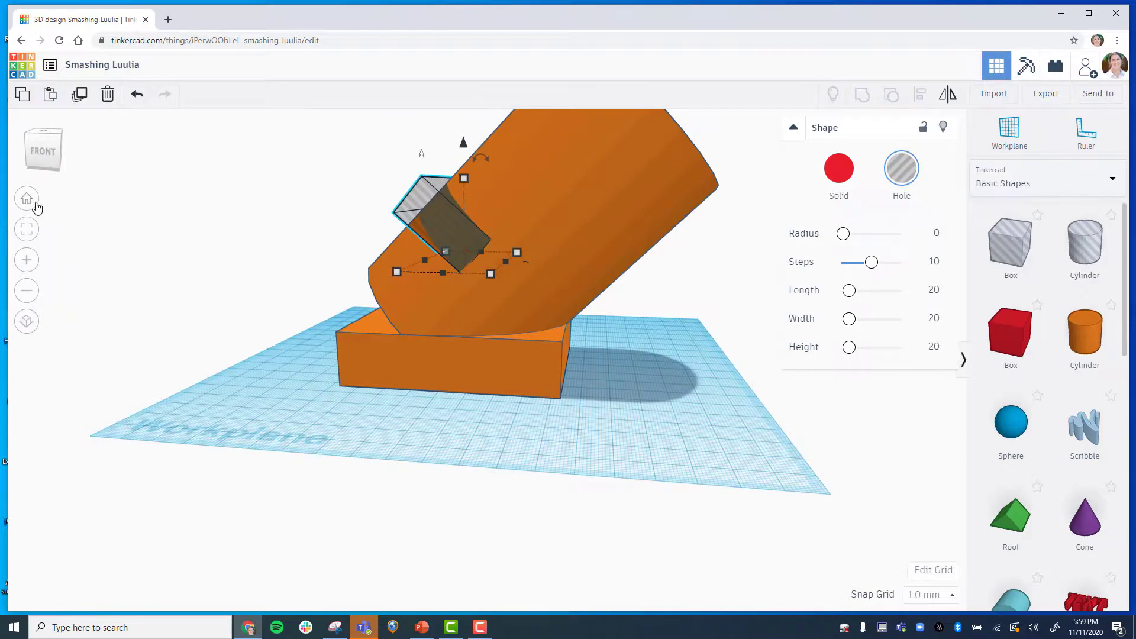
left_click(33, 202)
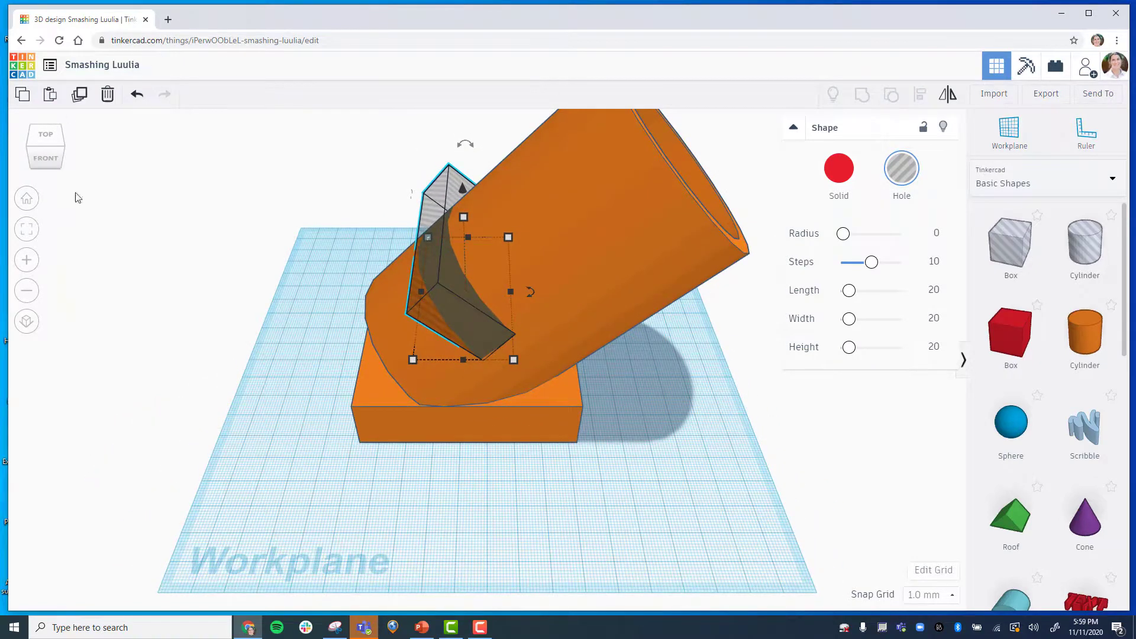
left_click(26, 290)
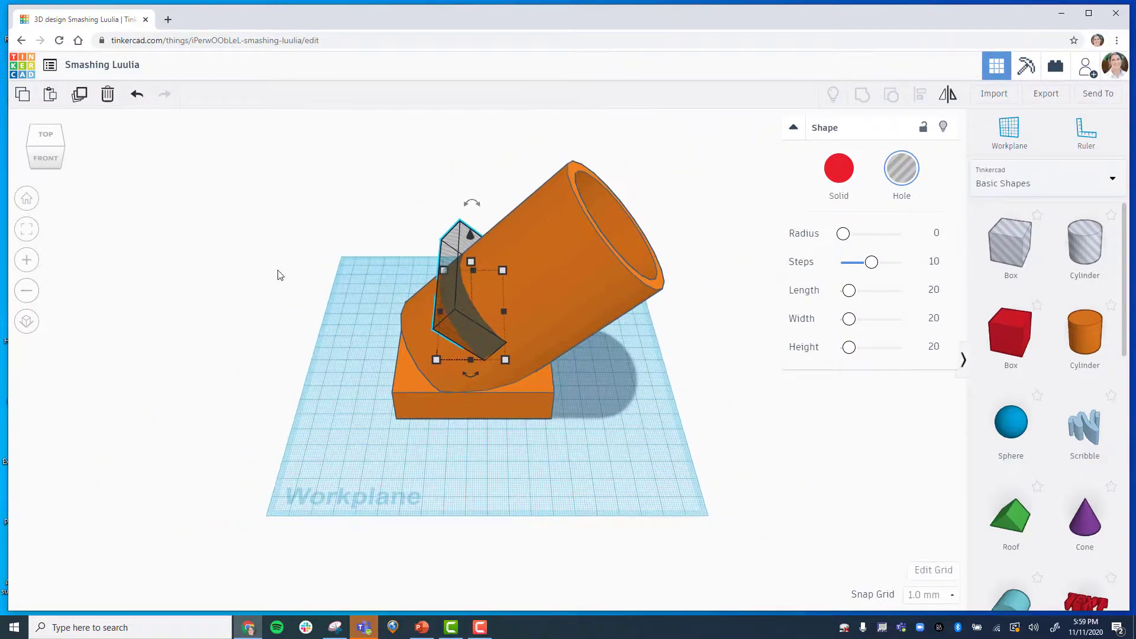
left_click_drag(288, 176, 703, 446)
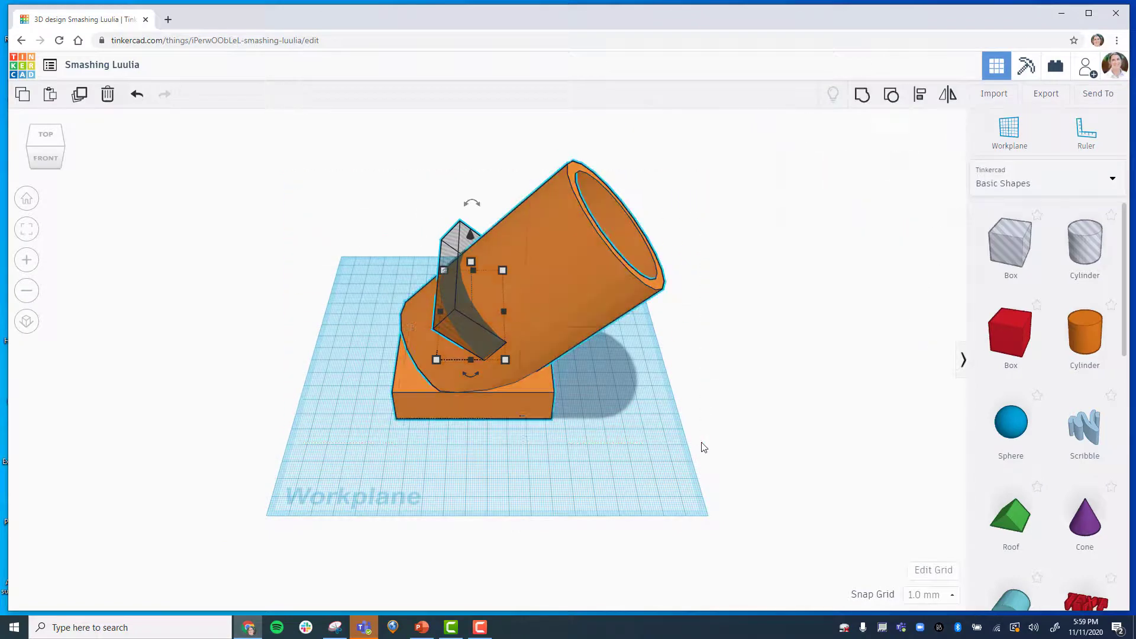
left_click(919, 95)
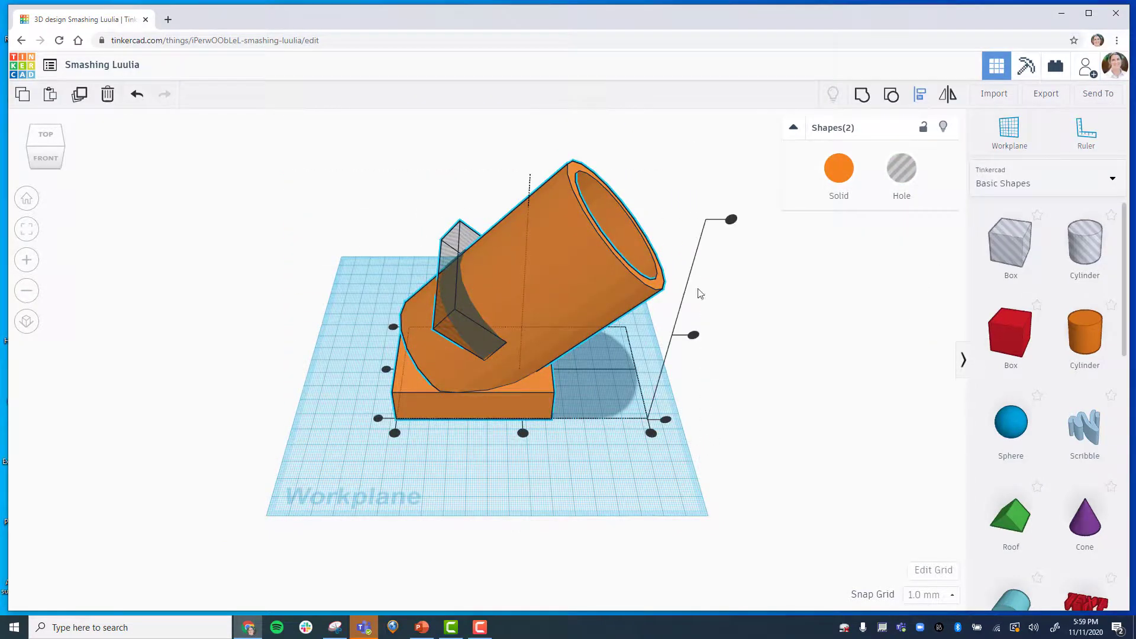
left_click(386, 369)
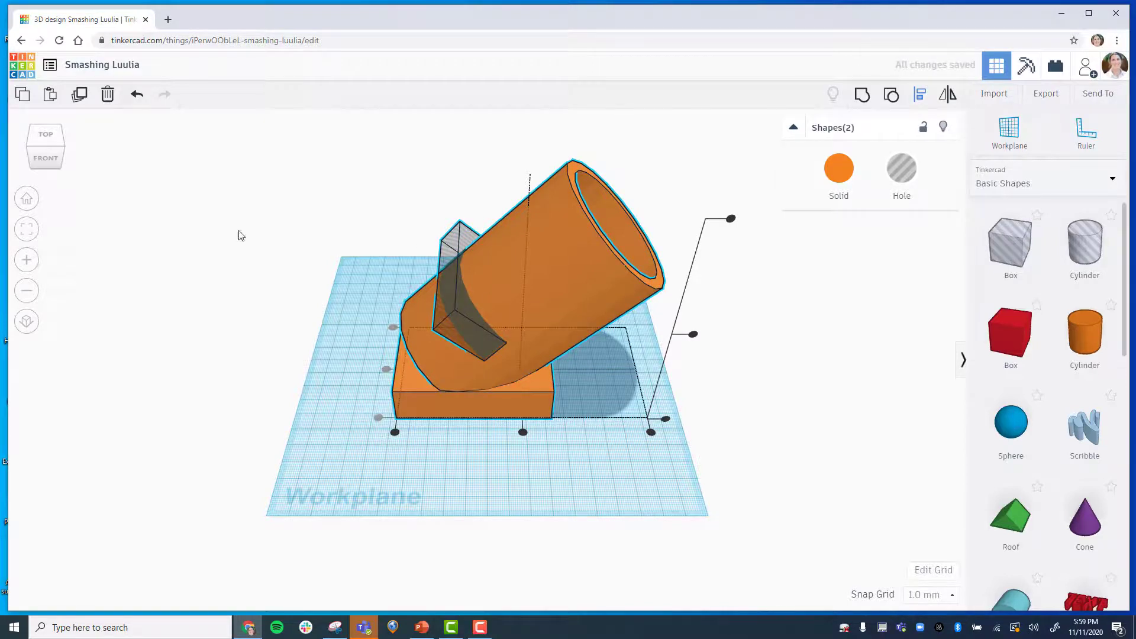
Select the slot hole together with the body and group them to cut the phone slot.
left_click(44, 139)
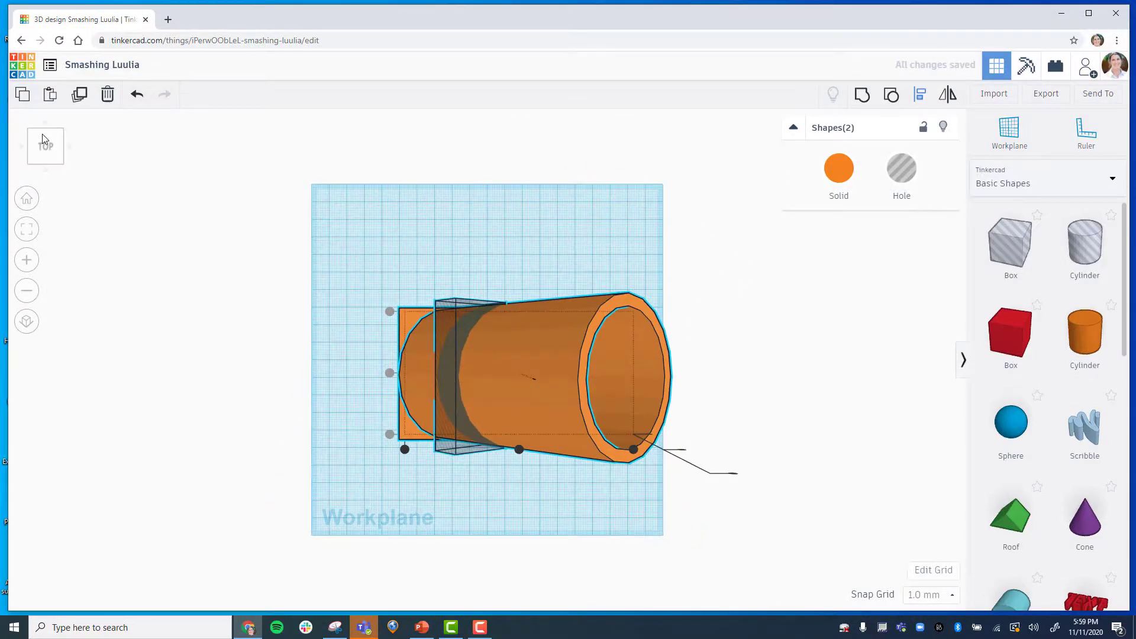
left_click(25, 199)
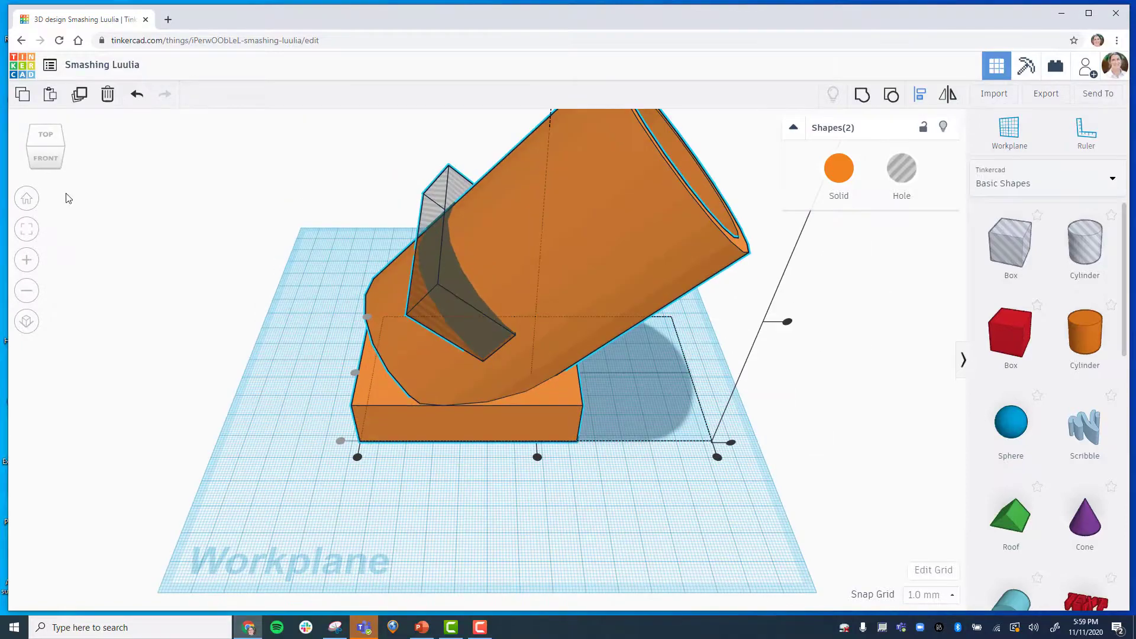
left_click(363, 507)
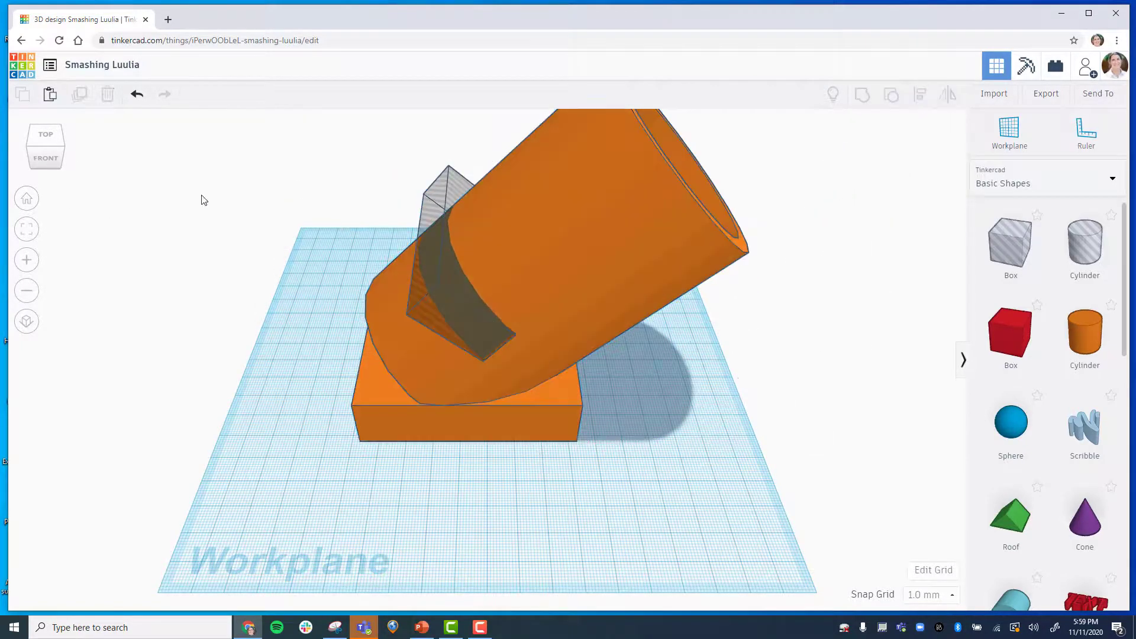
left_click(27, 290)
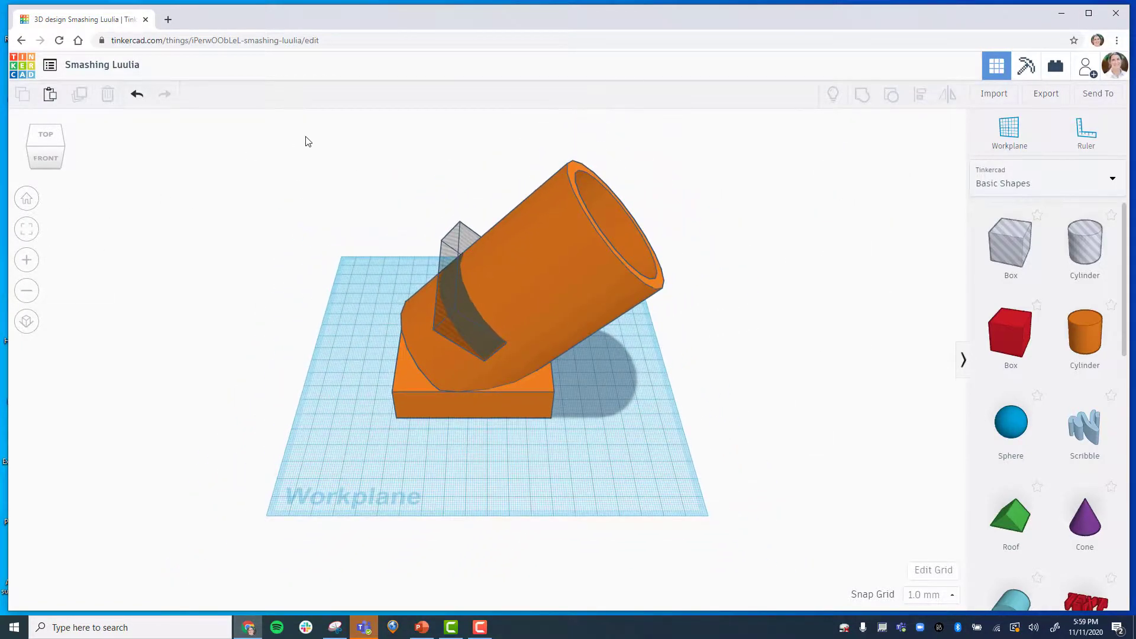
left_click_drag(284, 135, 781, 449)
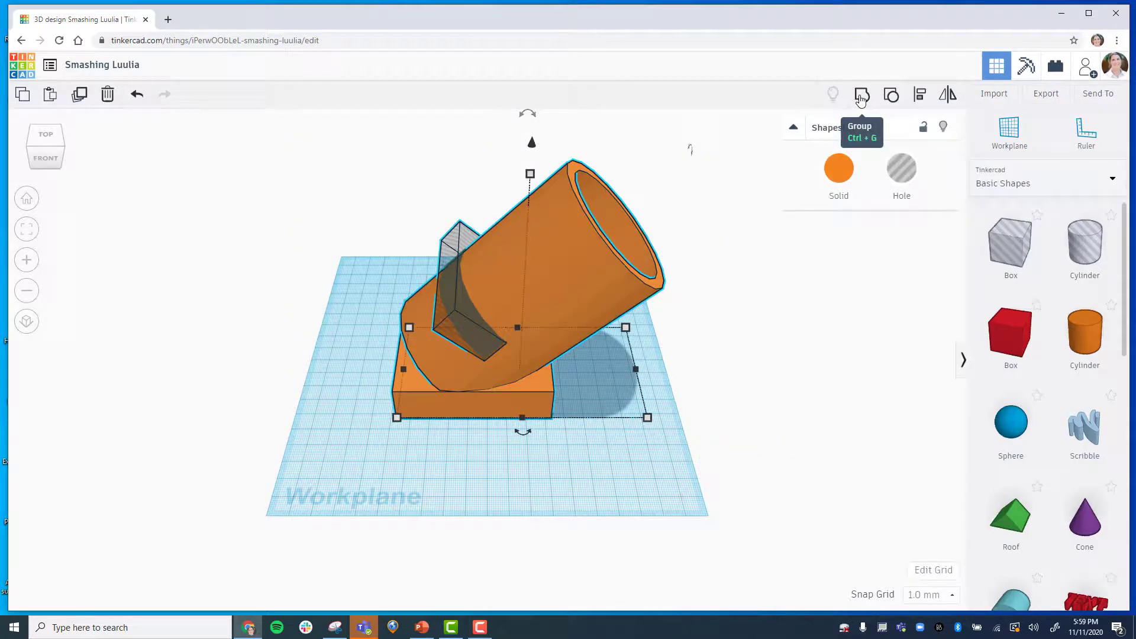
left_click(861, 97)
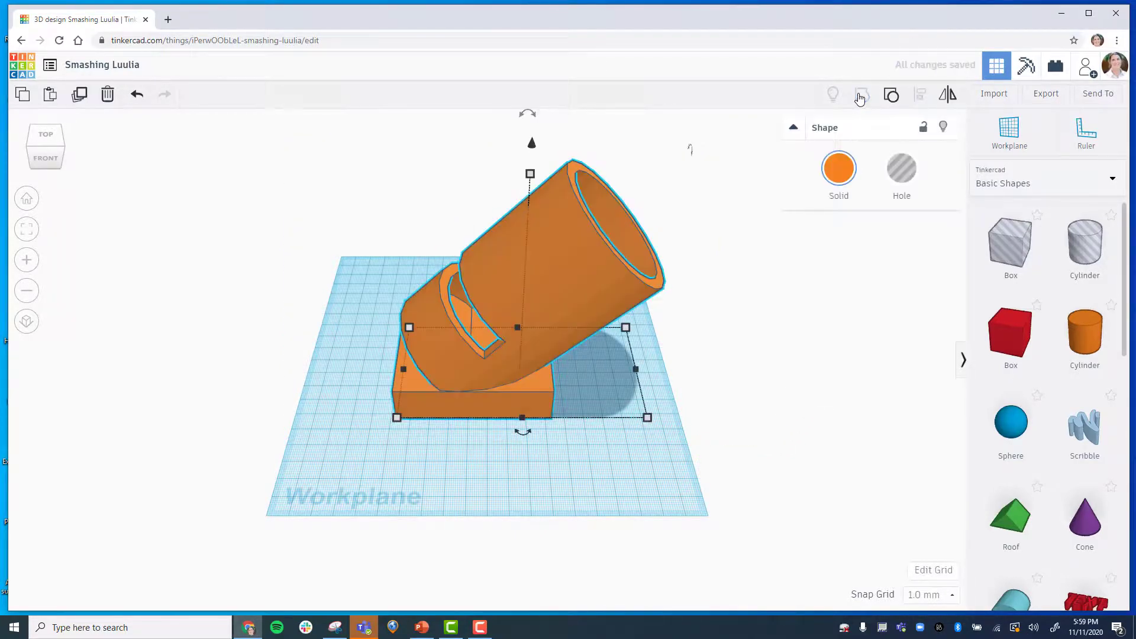
left_click(778, 378)
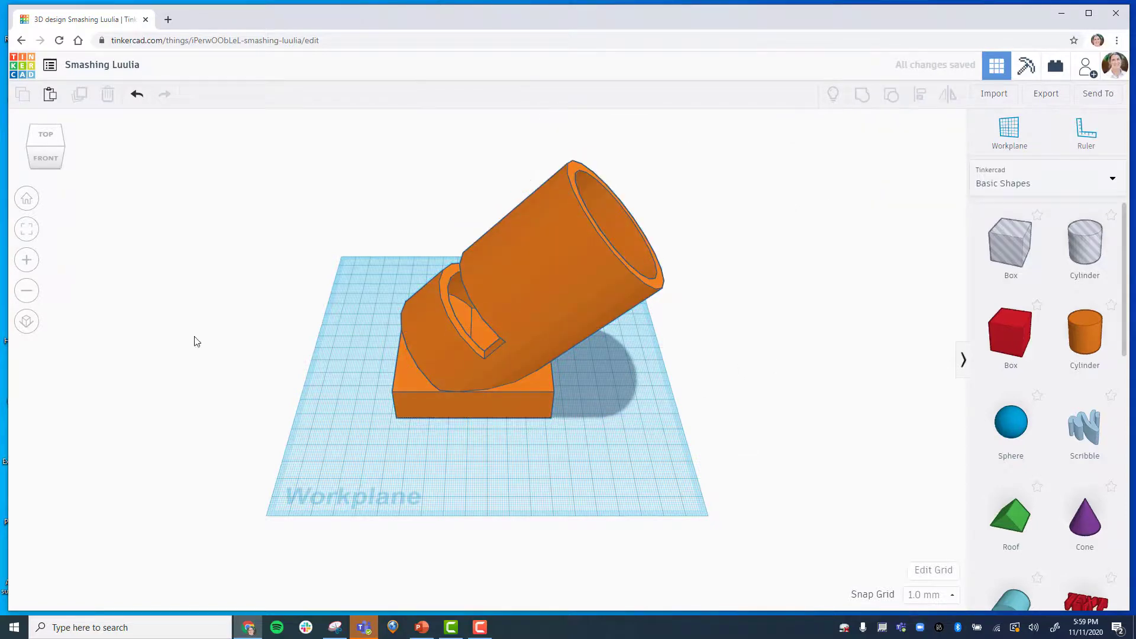
Select the grouped amplifier body and change its colour to red.
left_click(58, 138)
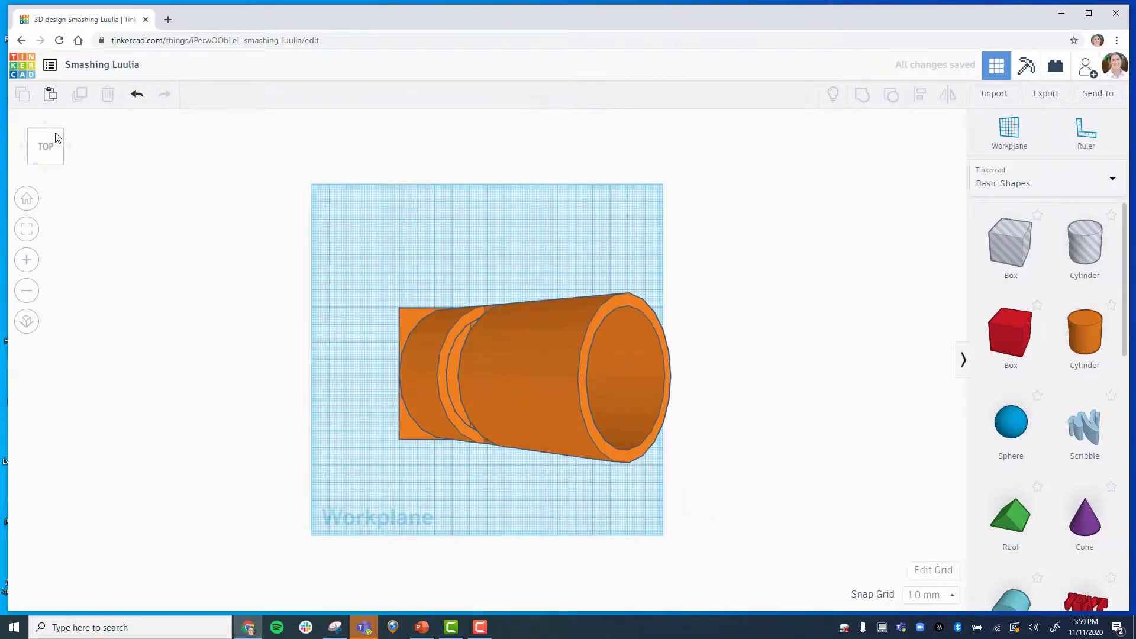
left_click(26, 202)
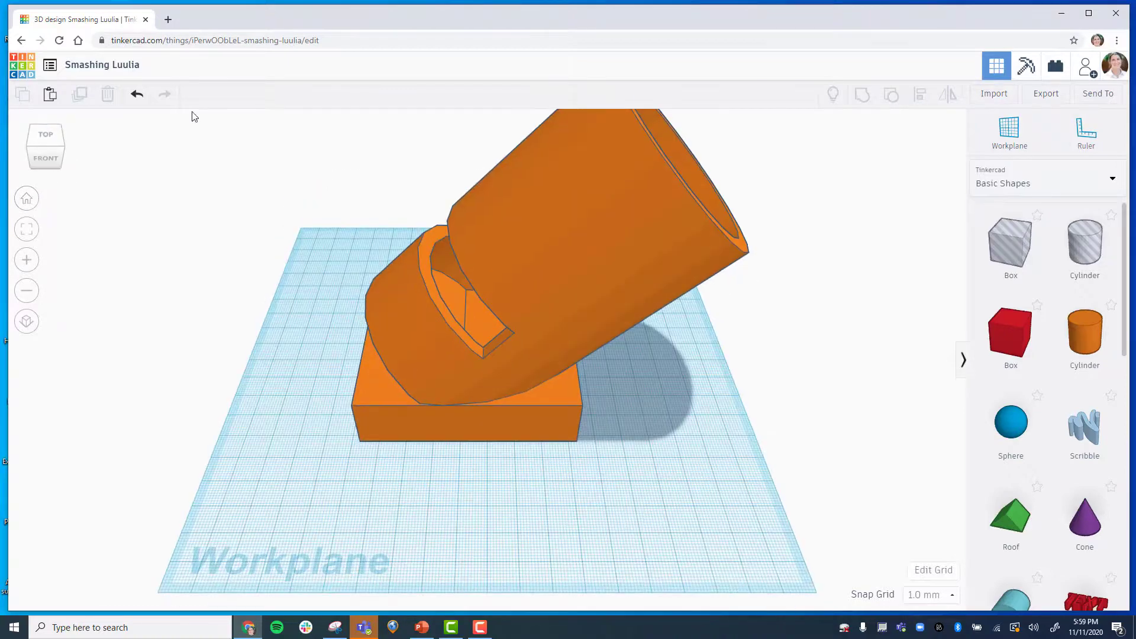
left_click(36, 289)
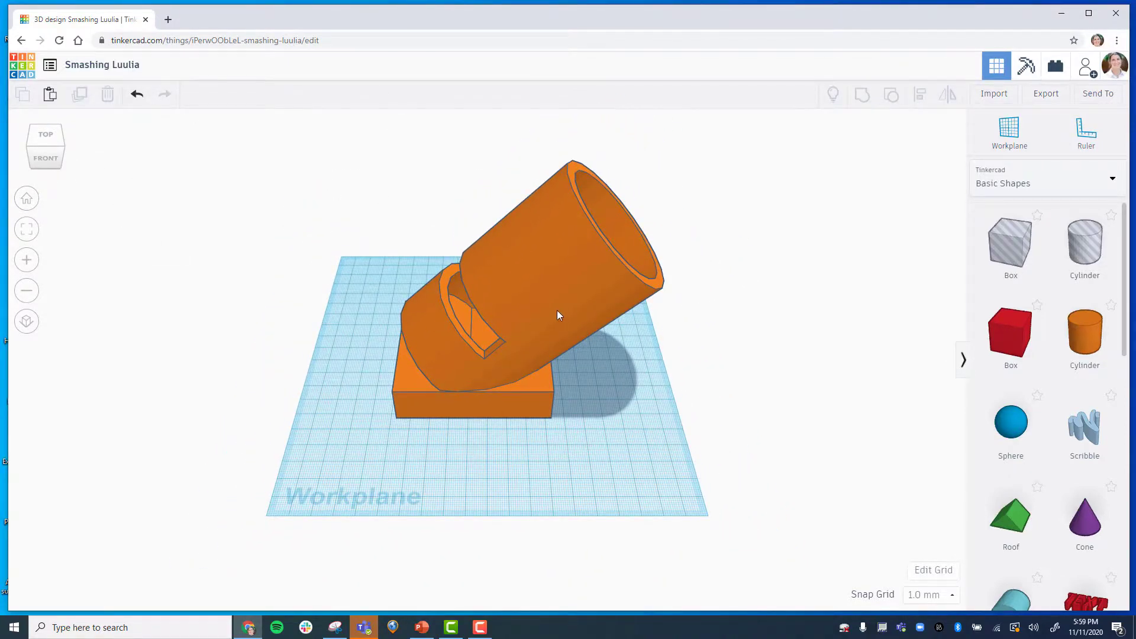
left_click(515, 246)
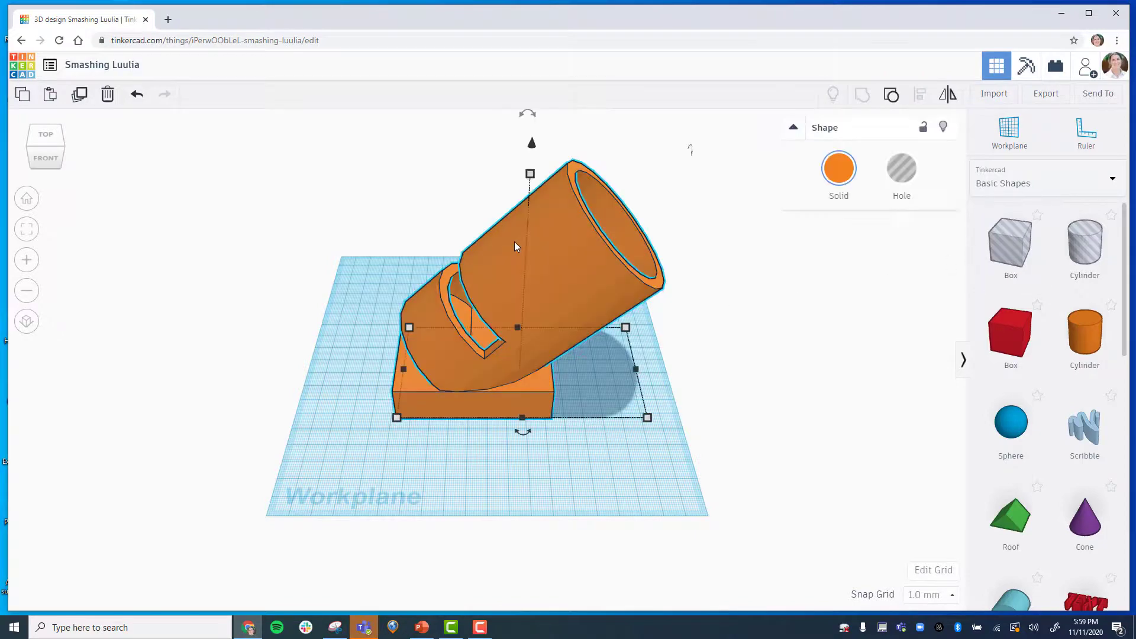
left_click(837, 174)
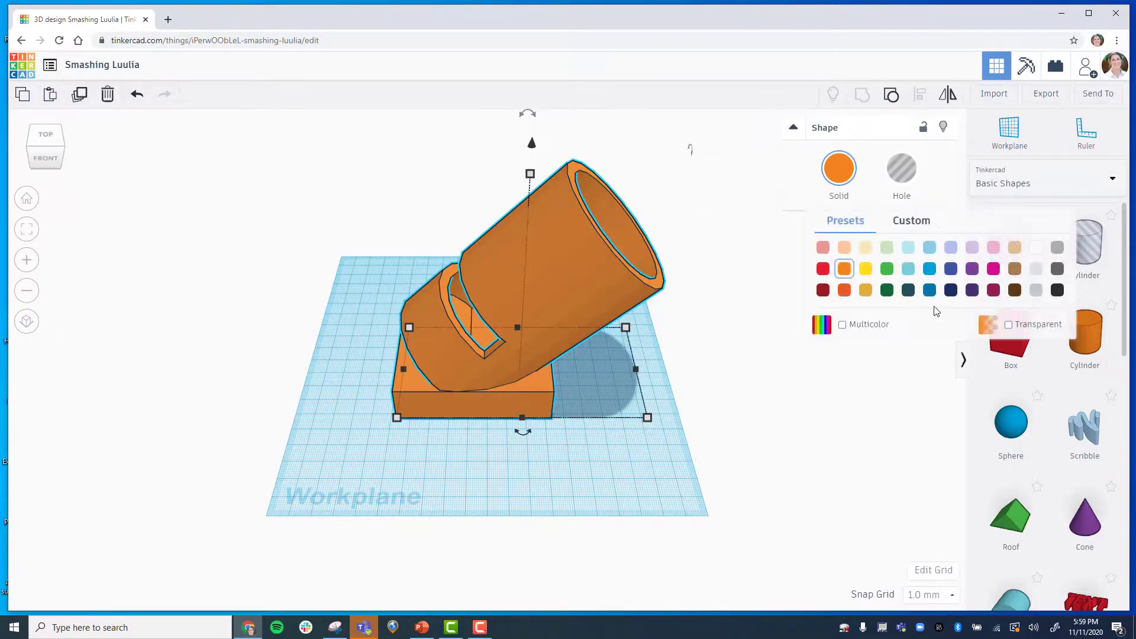
left_click(930, 269)
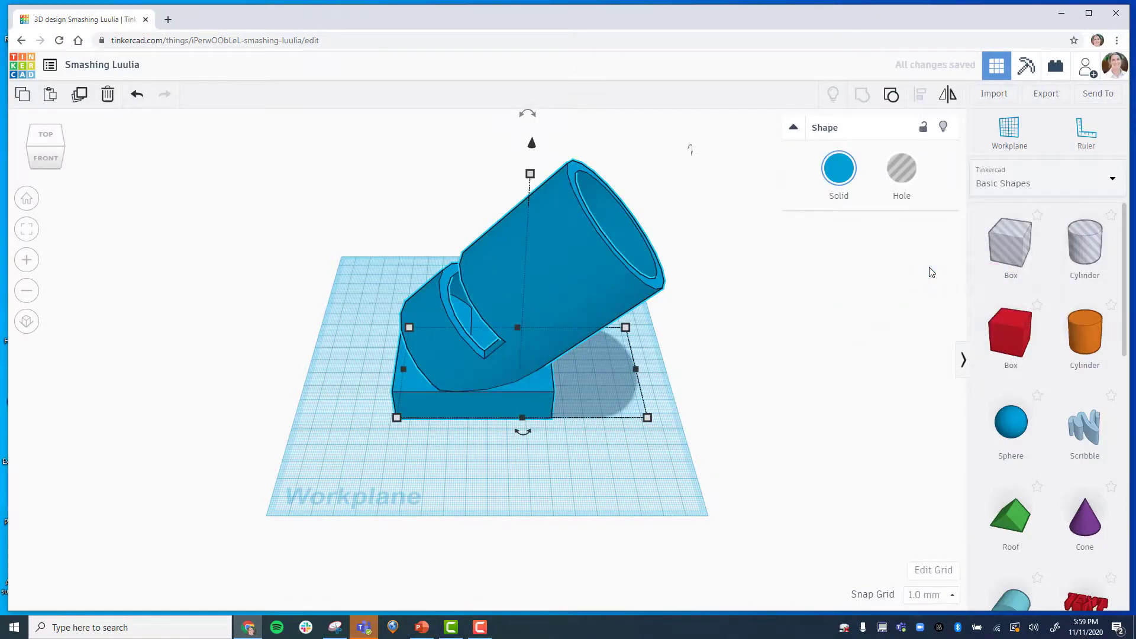
left_click(839, 177)
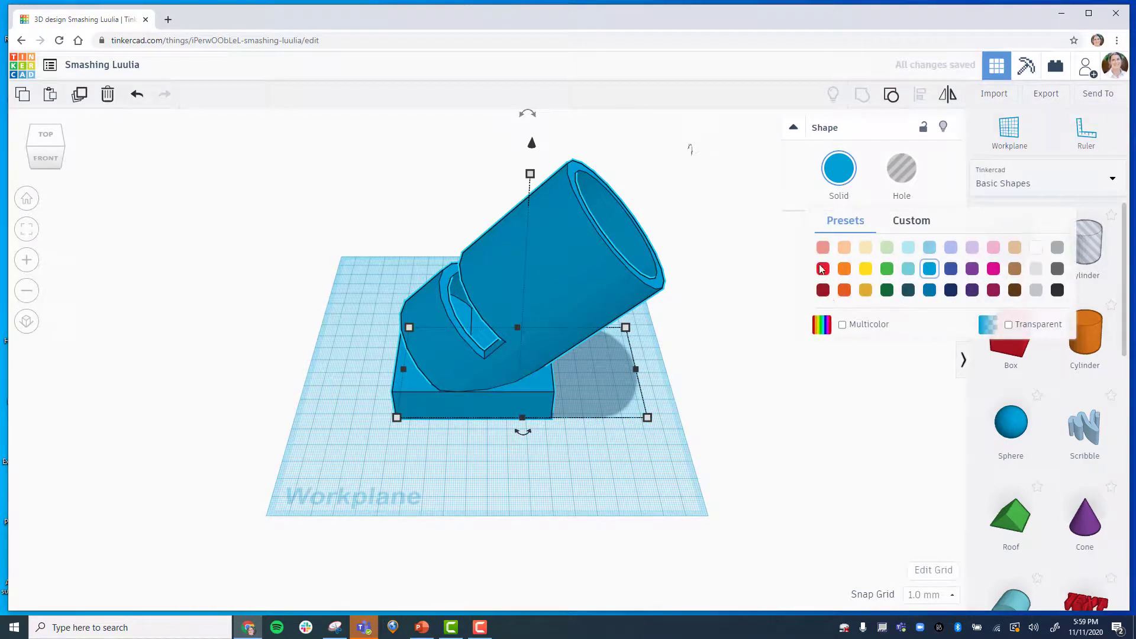
left_click(822, 269)
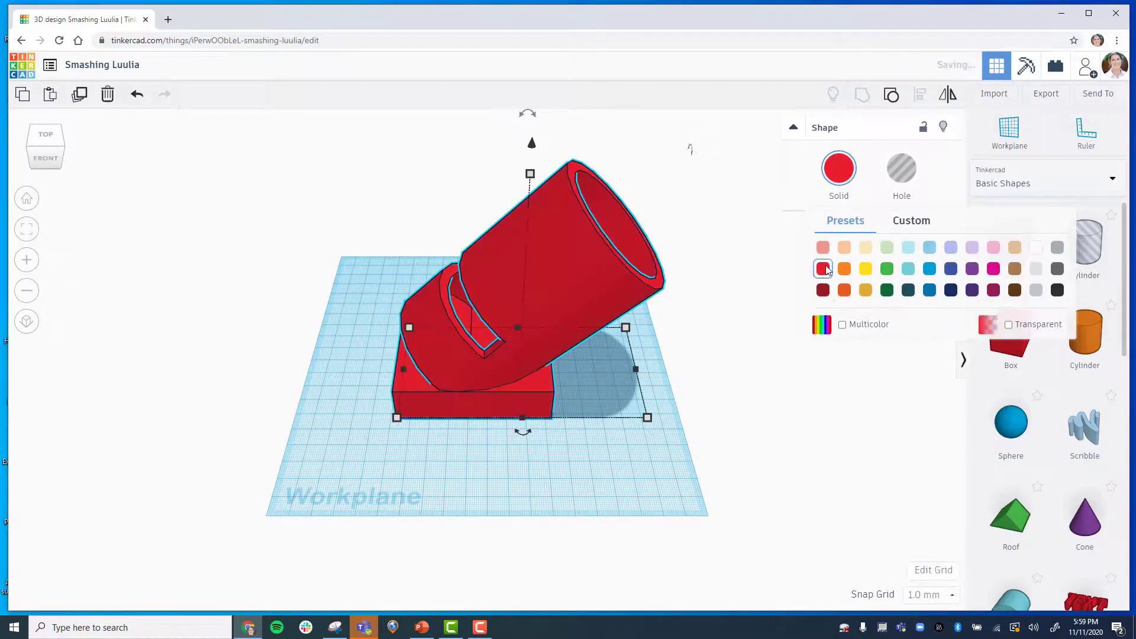
Browse the Characters category of the shape library.
left_click(1106, 181)
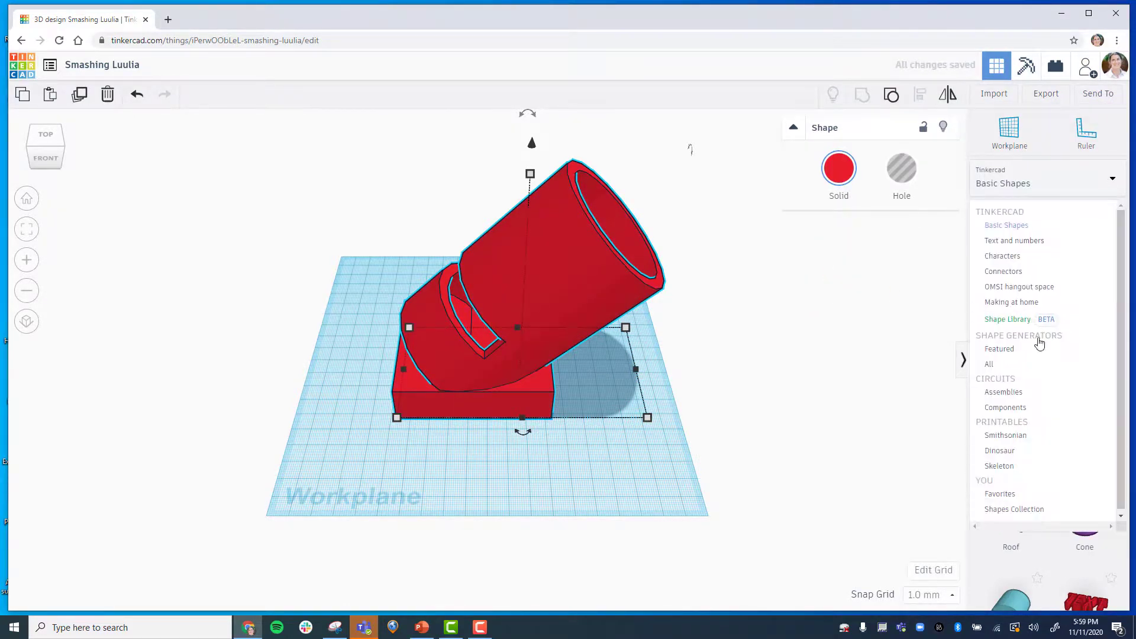
left_click(1015, 260)
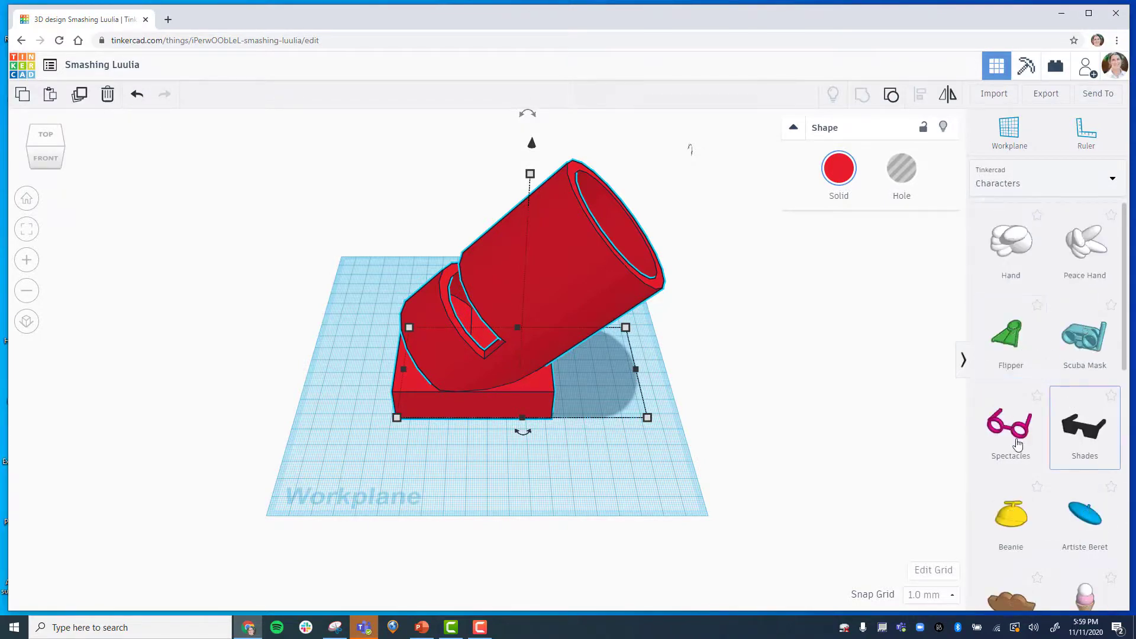
scroll(1042, 475, "down", 5)
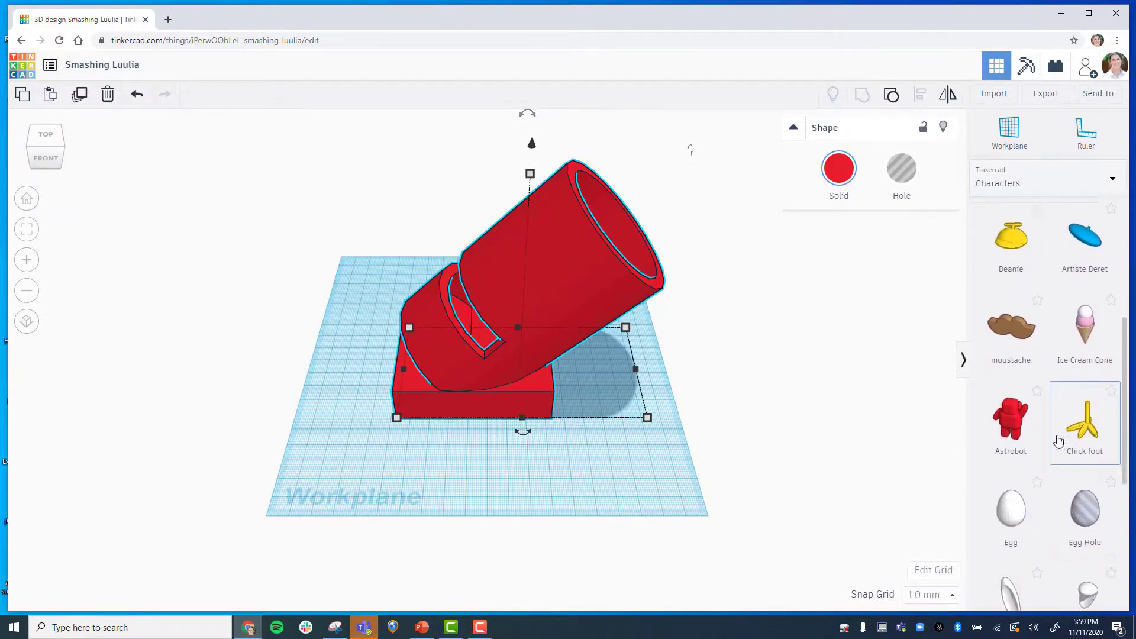
scroll(1016, 485, "down", 4)
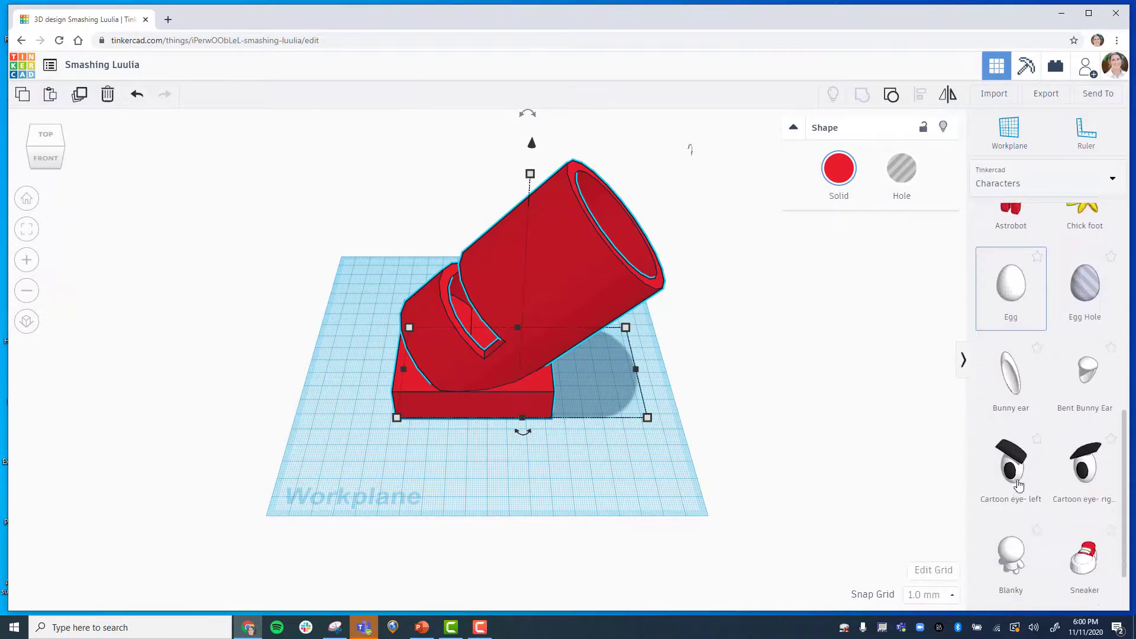
scroll(1018, 483, "up", 6)
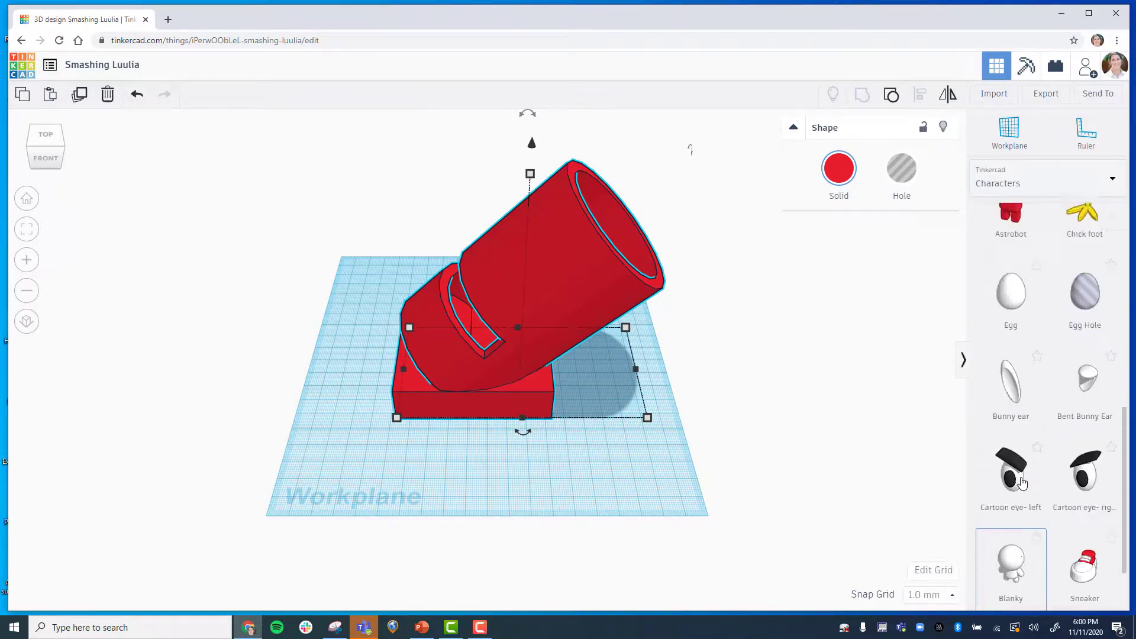
scroll(1030, 484, "up", 3)
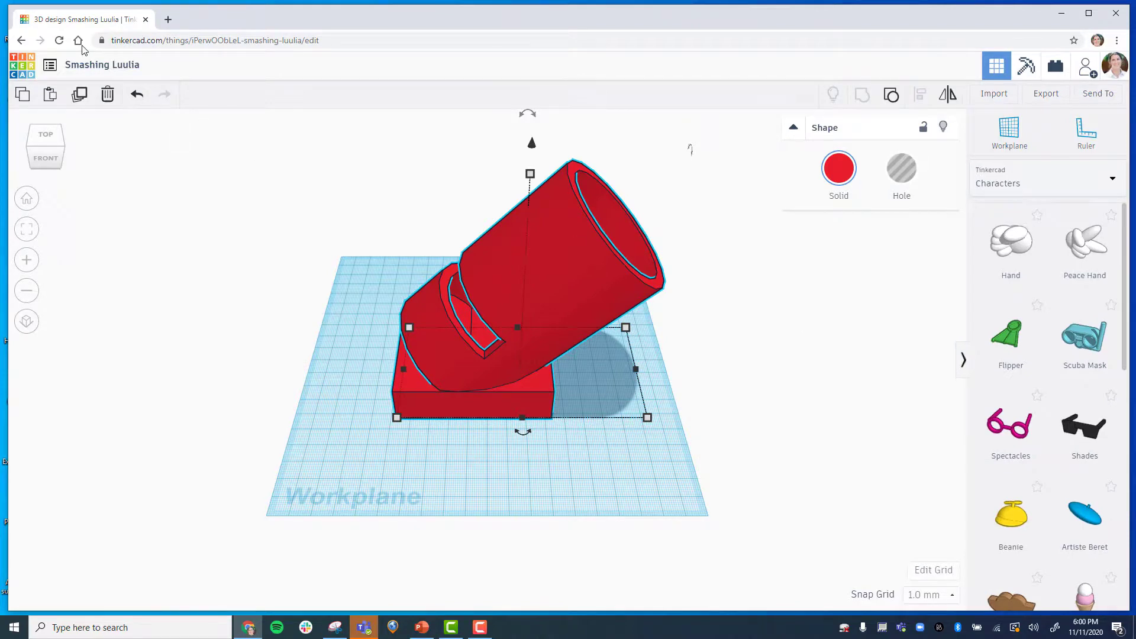
Rename the design as phone speaker.
left_click(94, 65)
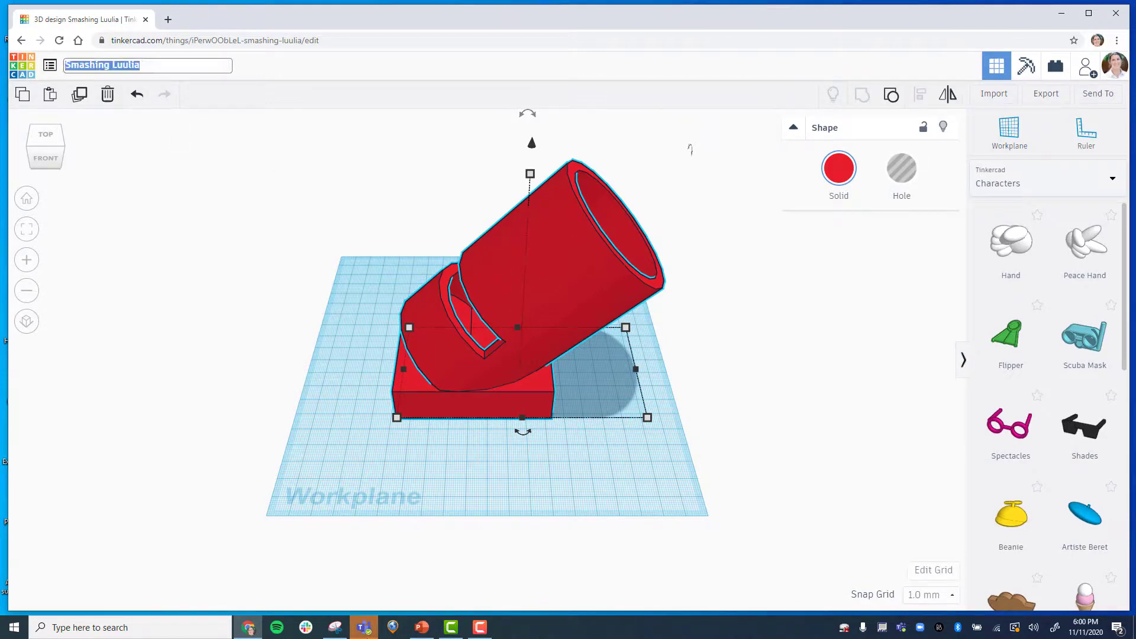
mouse_move(367, 636)
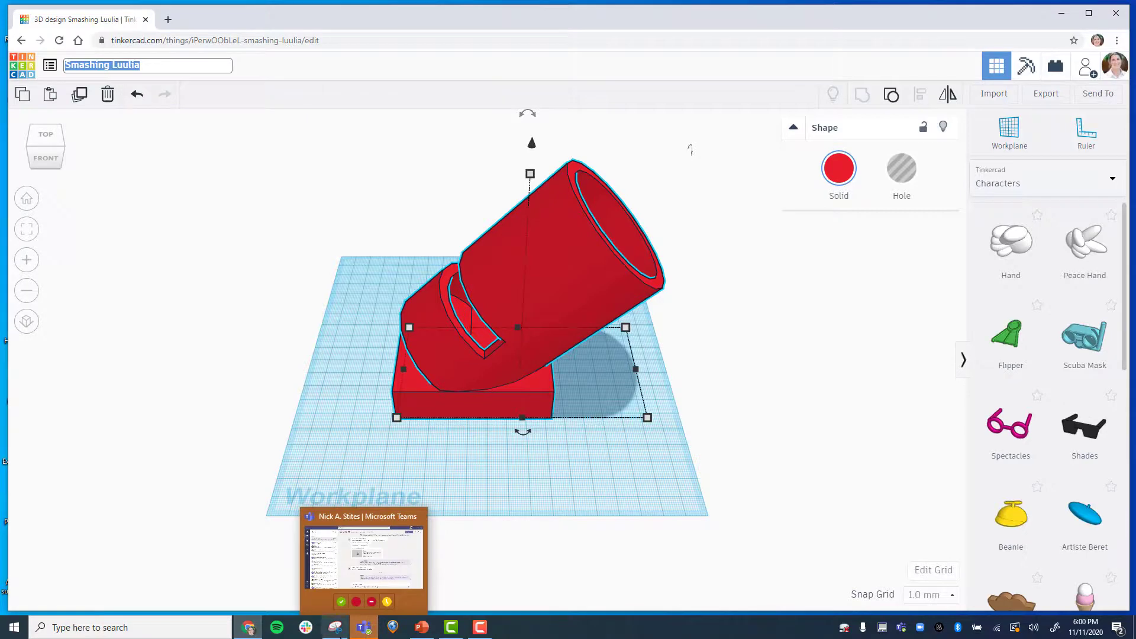
key("BackSpace")
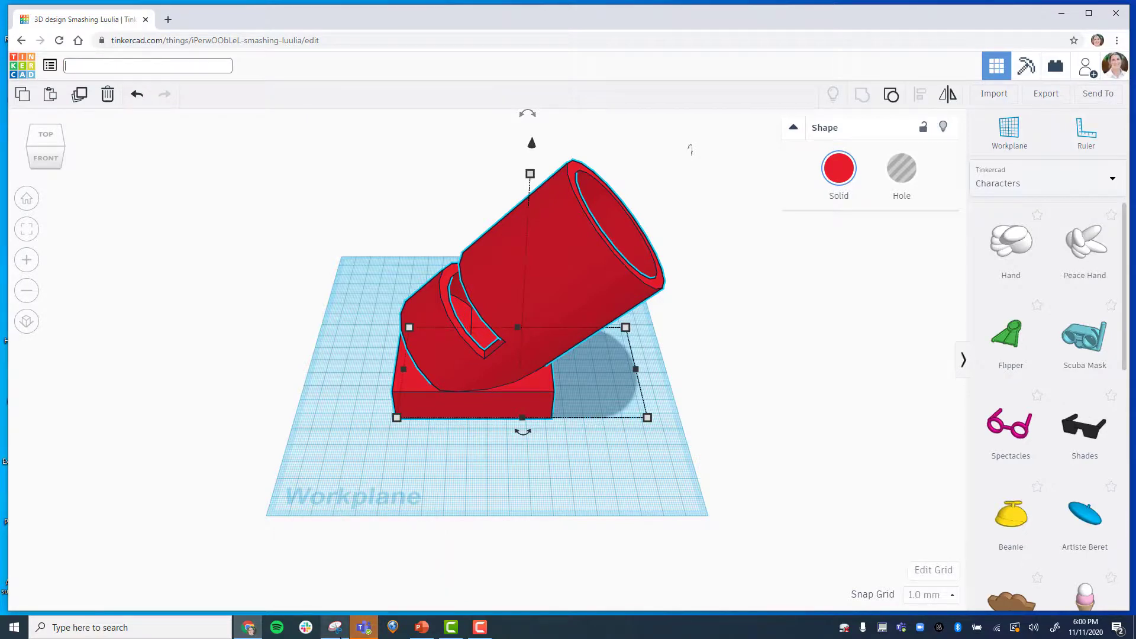
type("phone s")
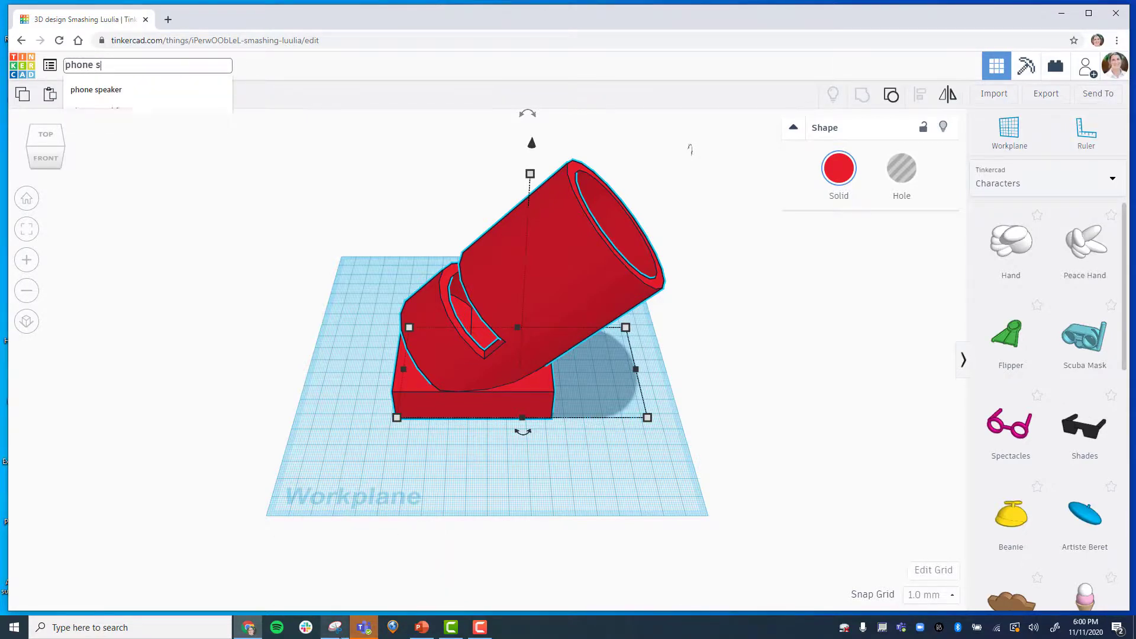
type("peaker")
key("Return")
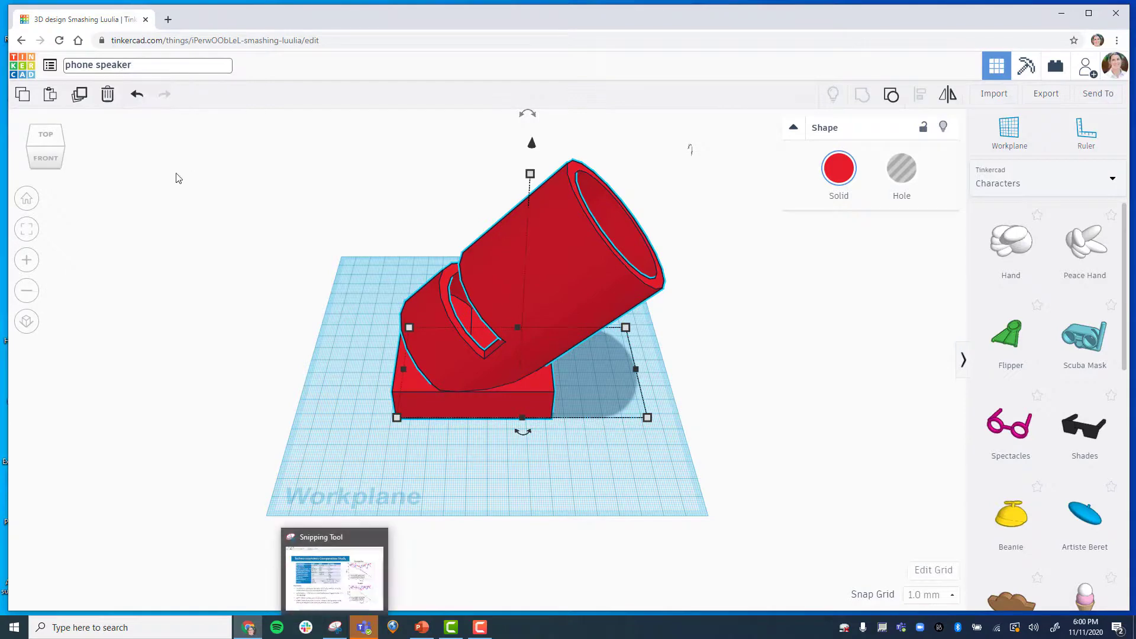
left_click(165, 253)
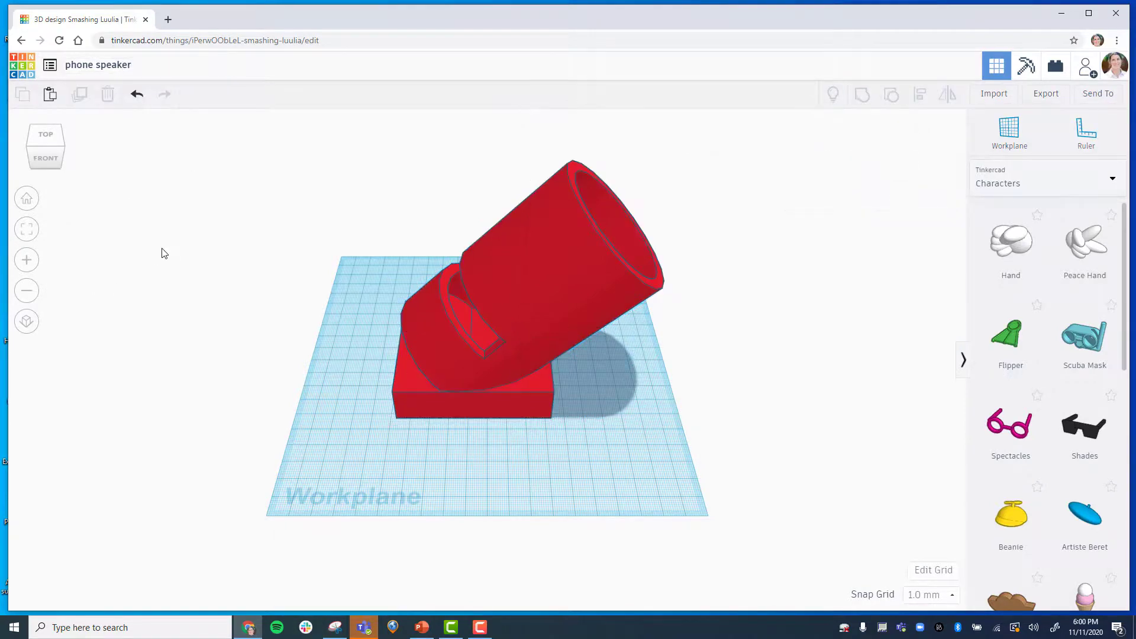
Return to the dashboard and open the settings menu of the phone speaker design.
left_click(21, 70)
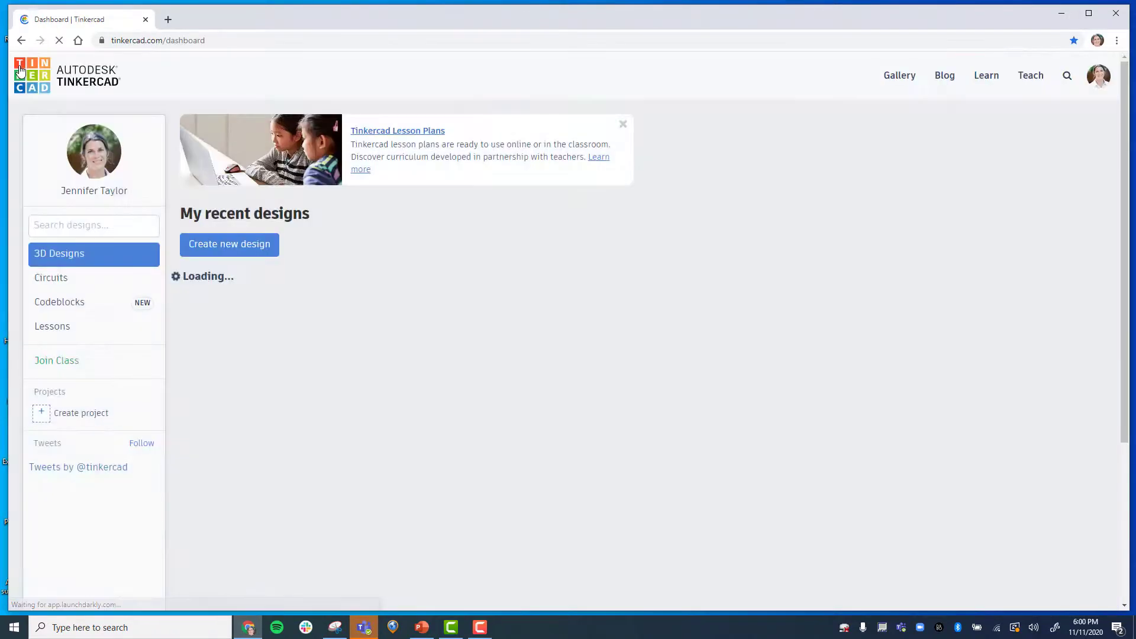
mouse_move(236, 373)
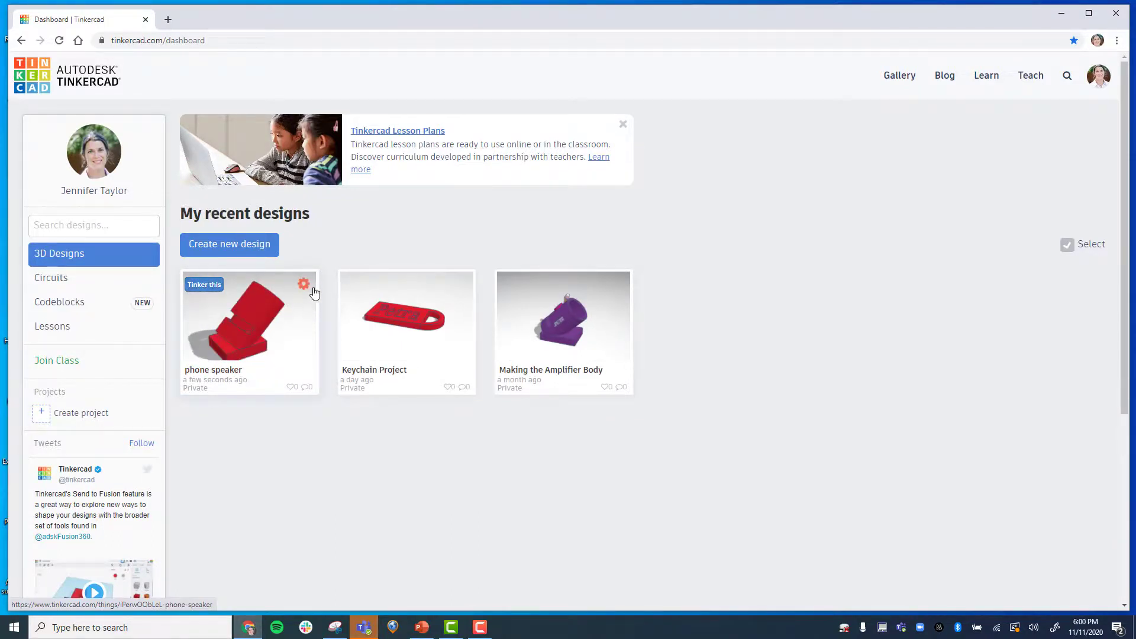
left_click(303, 285)
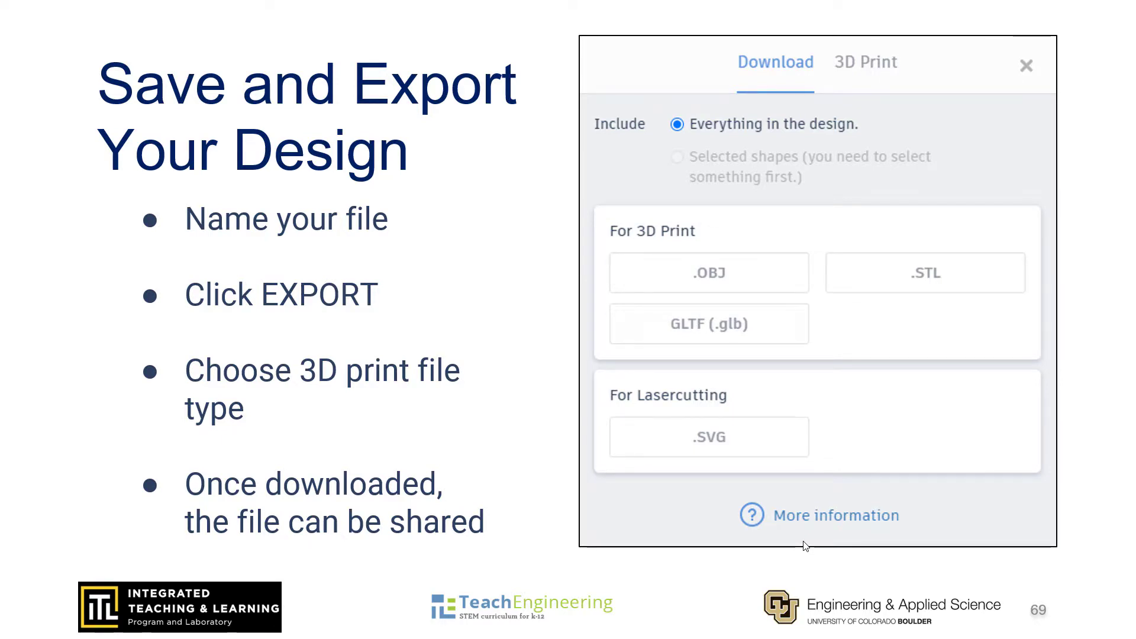
key("Right")
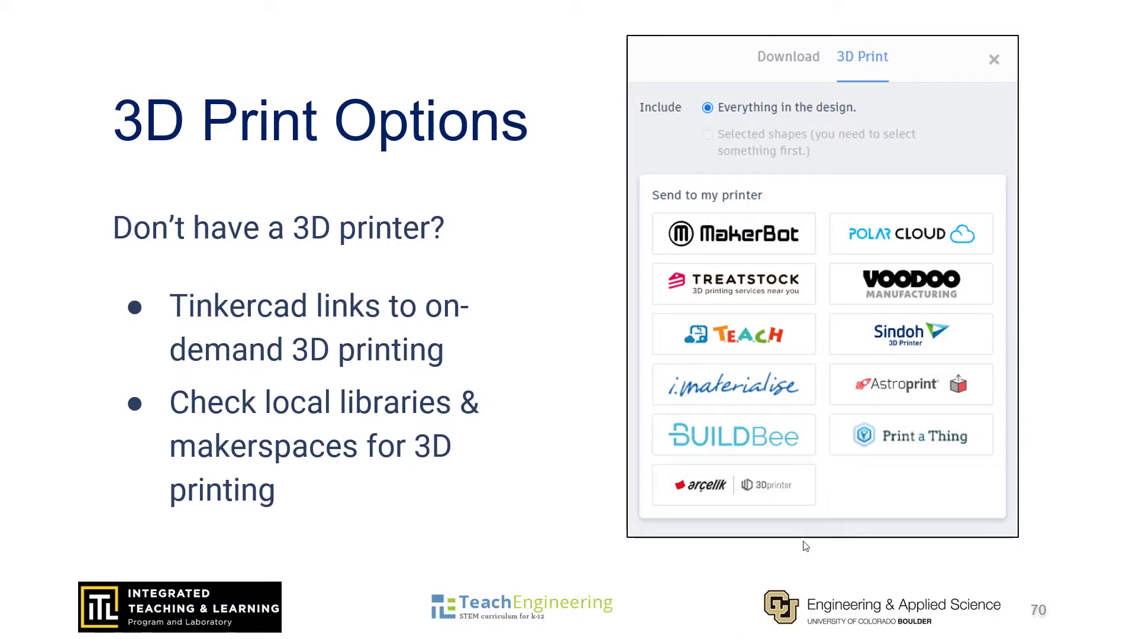